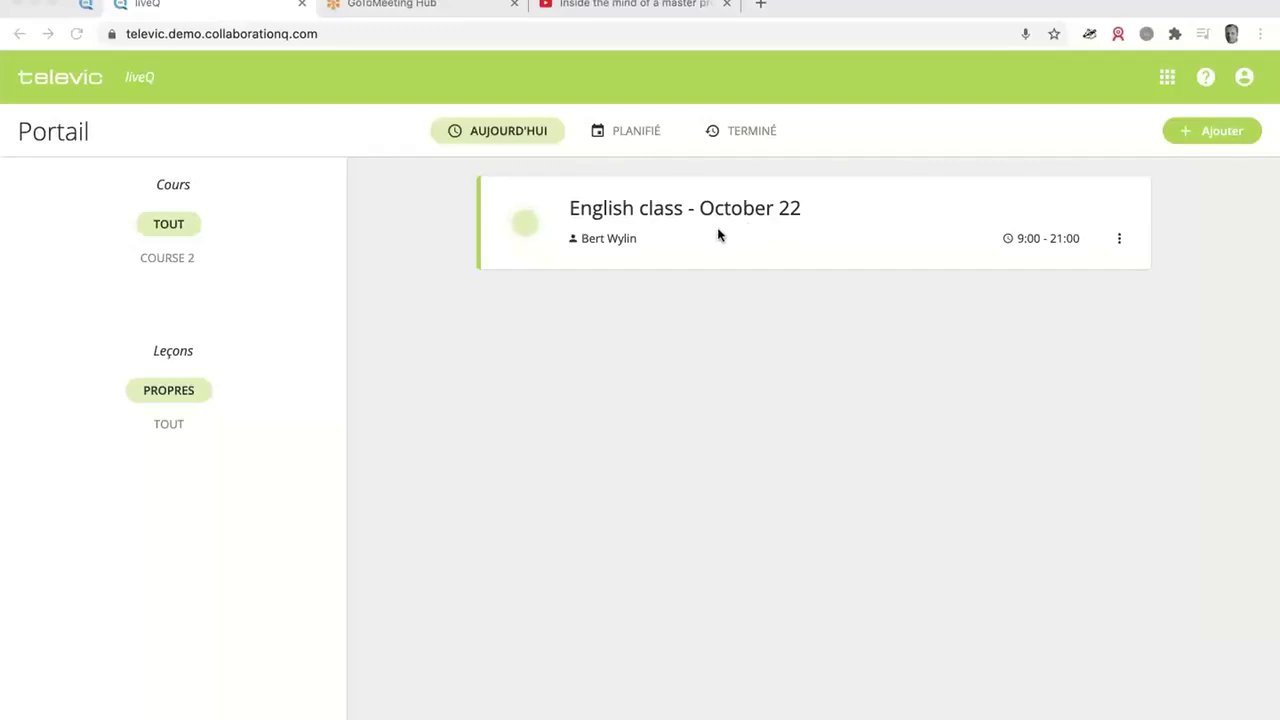
- Start a new lesson and name it "Cours d'anglais - 23 octobre"
left_click(1186, 136)
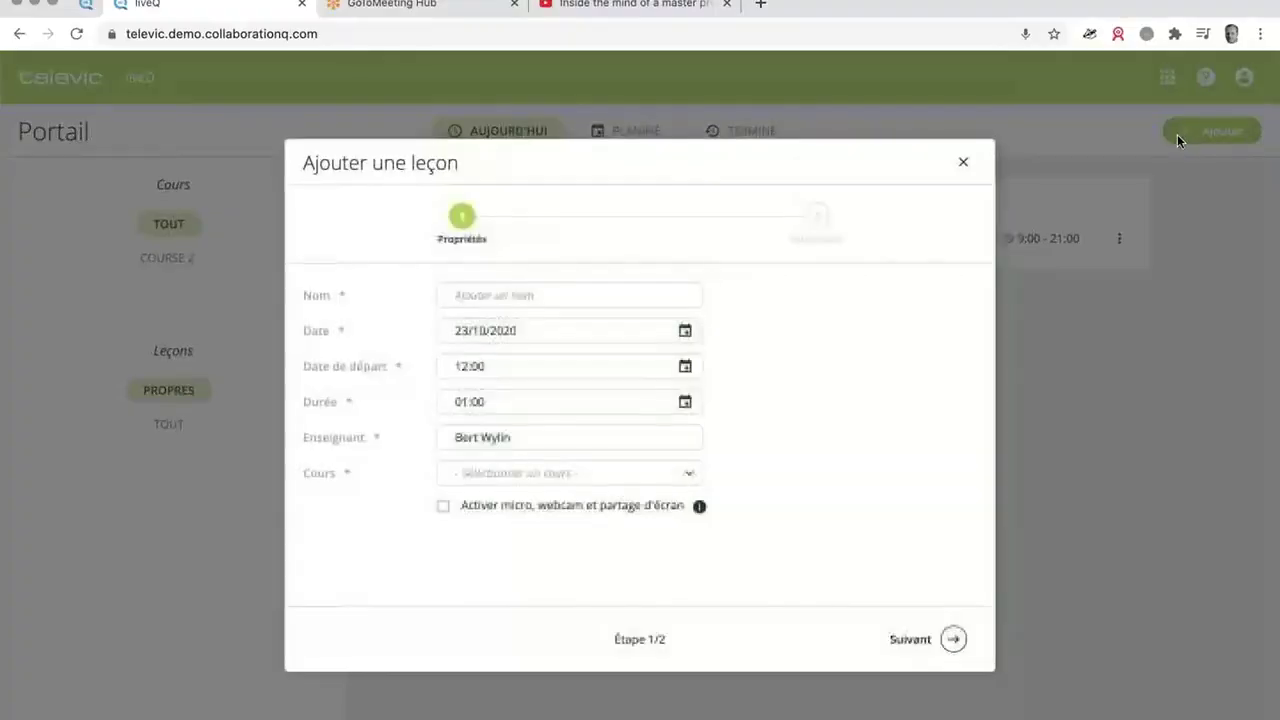
left_click(521, 300)
type("COurs d")
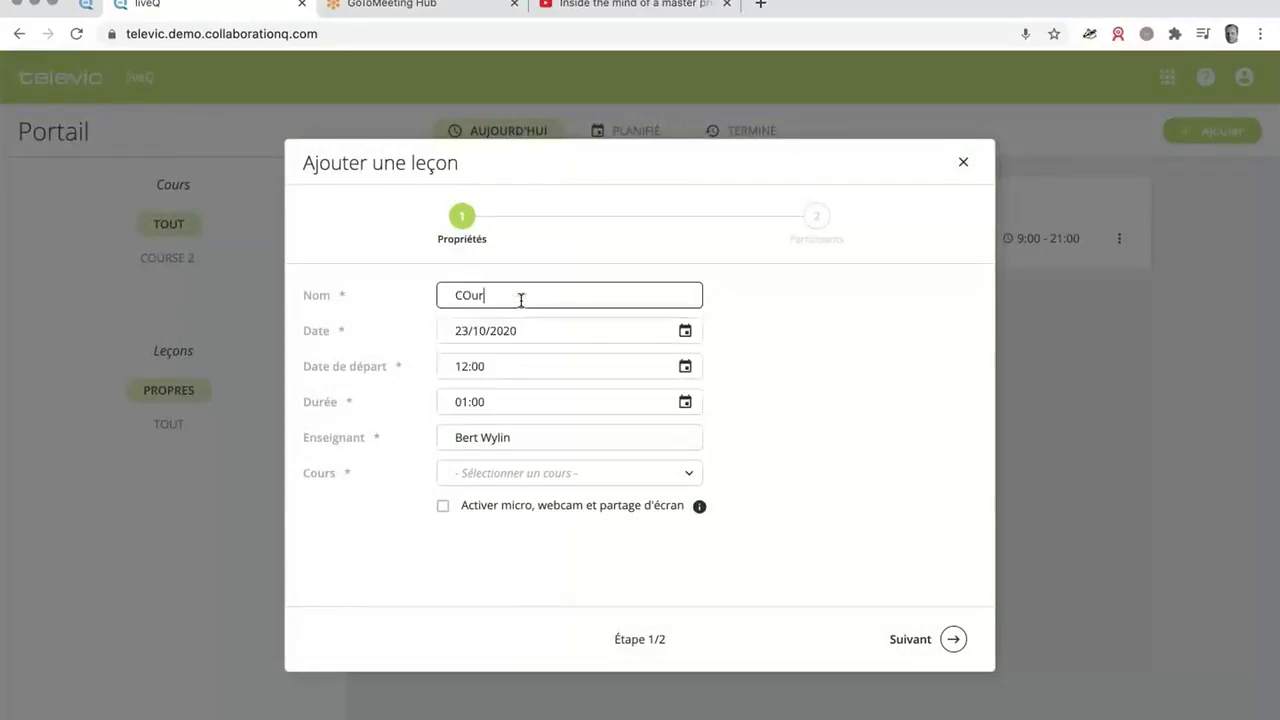
key("BackSpace")
key("BackSpace")
key("BackSpace")
key("BackSpace")
key("BackSpace")
key("BackSpace")
type("ours d'anglais - 23 octobre")
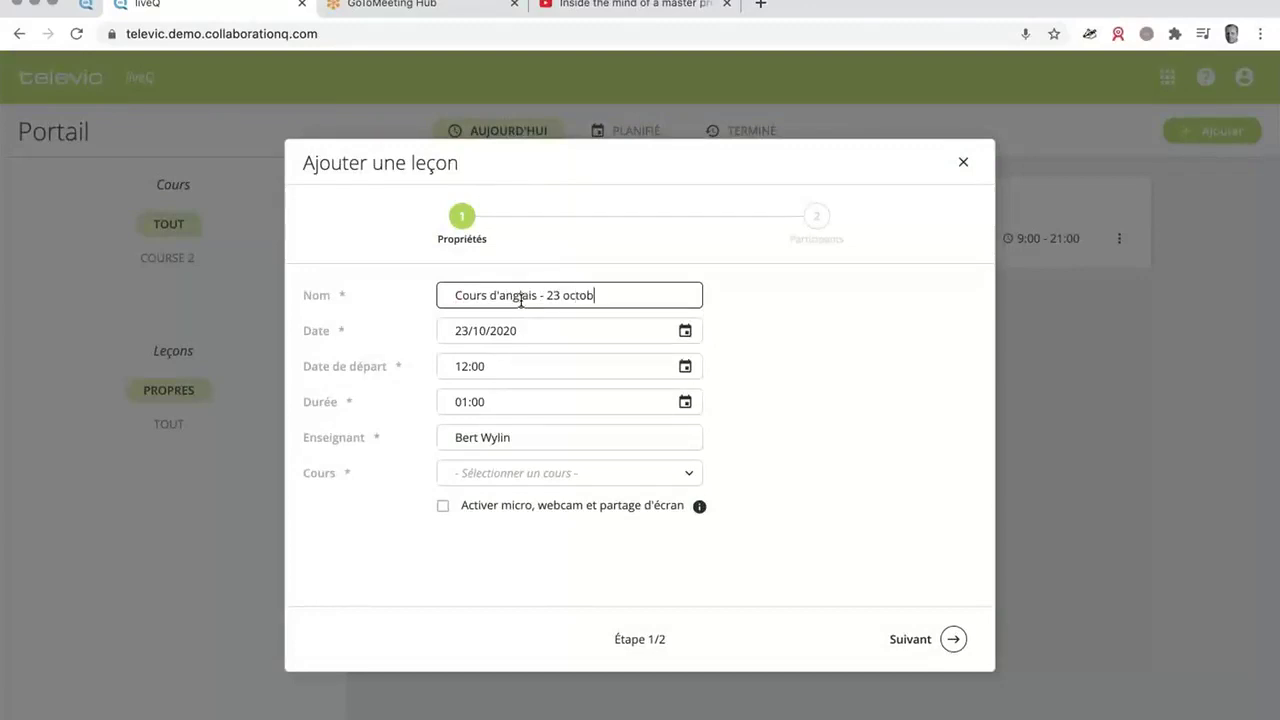
- Set the lesson's start time to 11:00 and its duration to 02:00
left_click(507, 364)
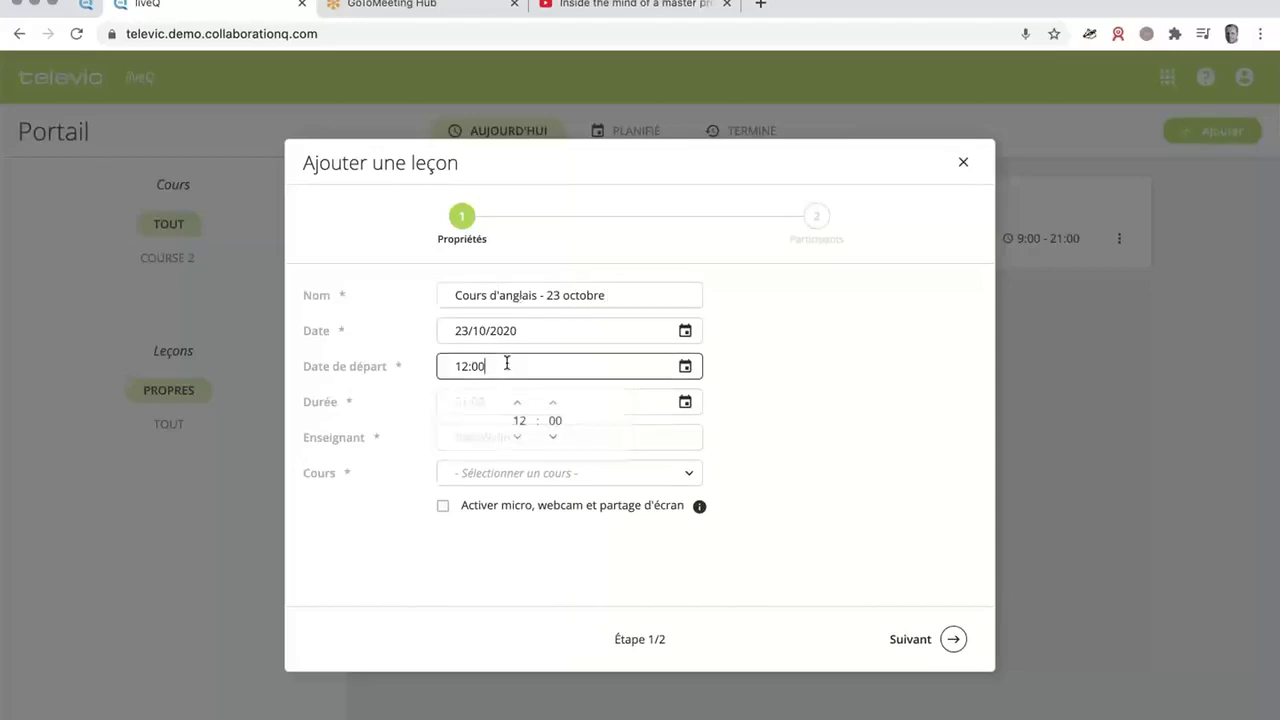
left_click(517, 437)
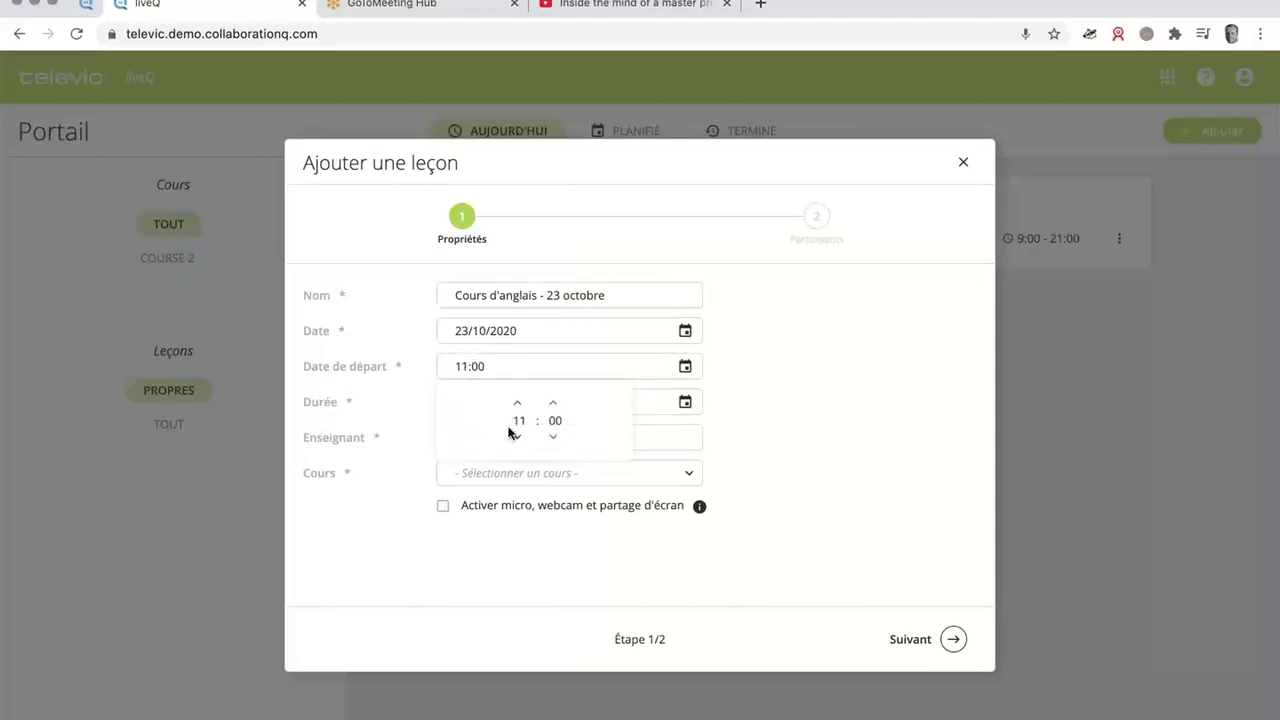
left_click(410, 395)
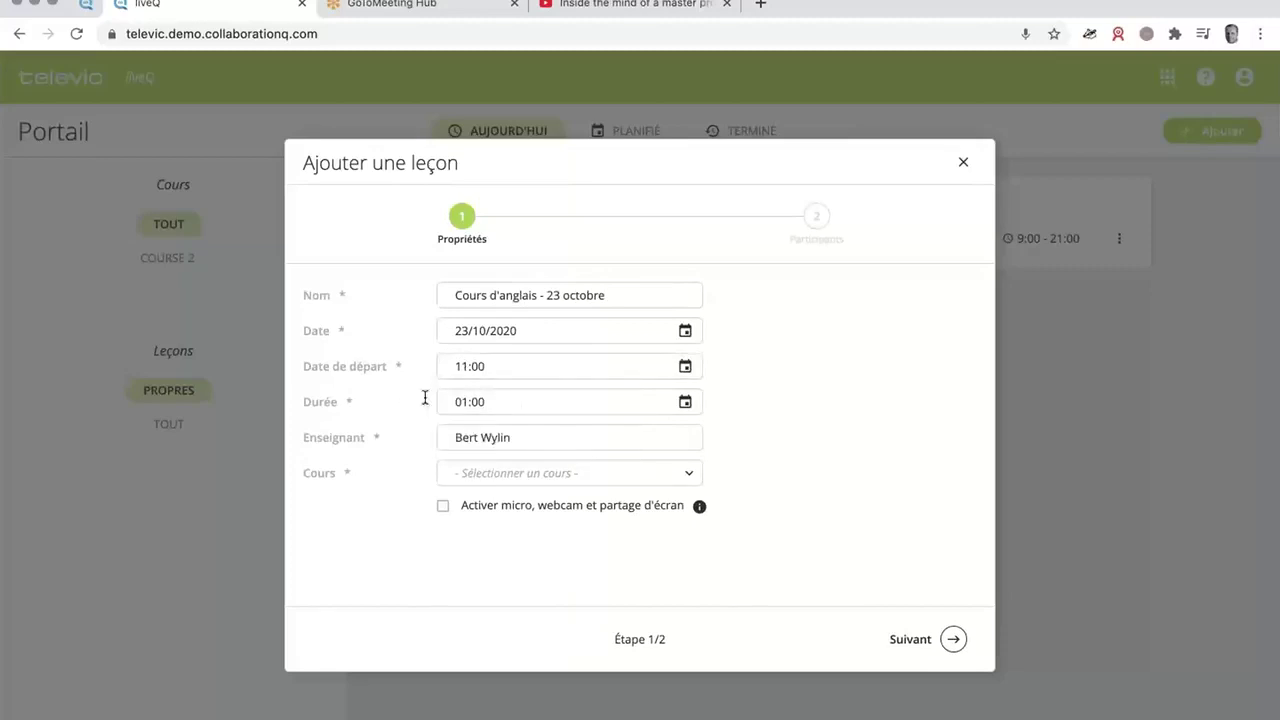
left_click(487, 401)
left_click(515, 429)
left_click(402, 419)
- Assign the lesson to Course 1, enable microphone, webcam and screen sharing, and continue to the participants stage
left_click(505, 475)
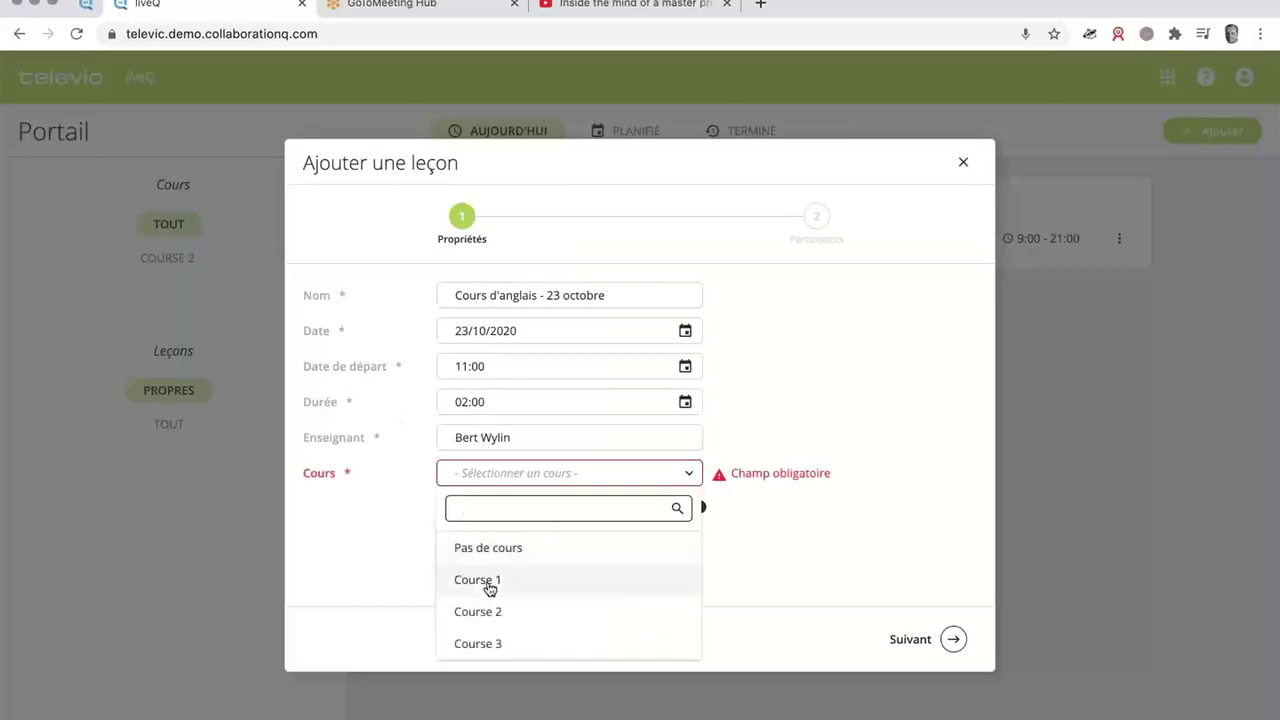
left_click(491, 583)
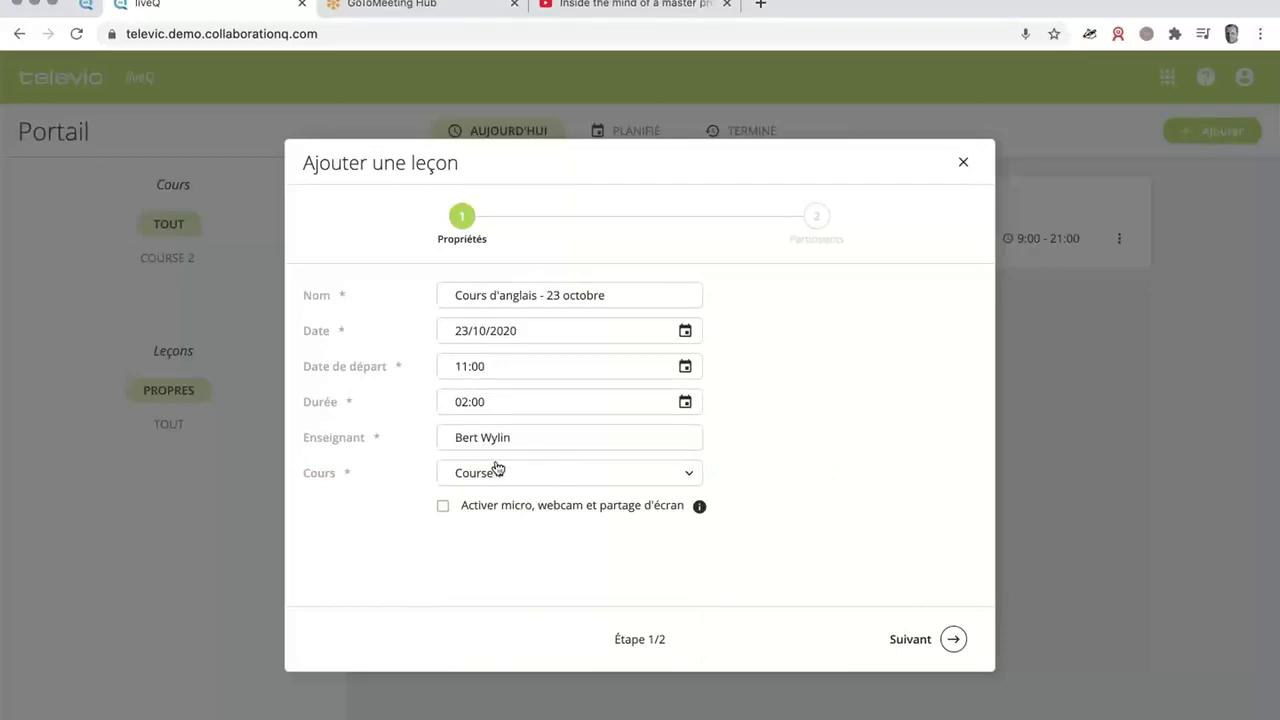
left_click(444, 508)
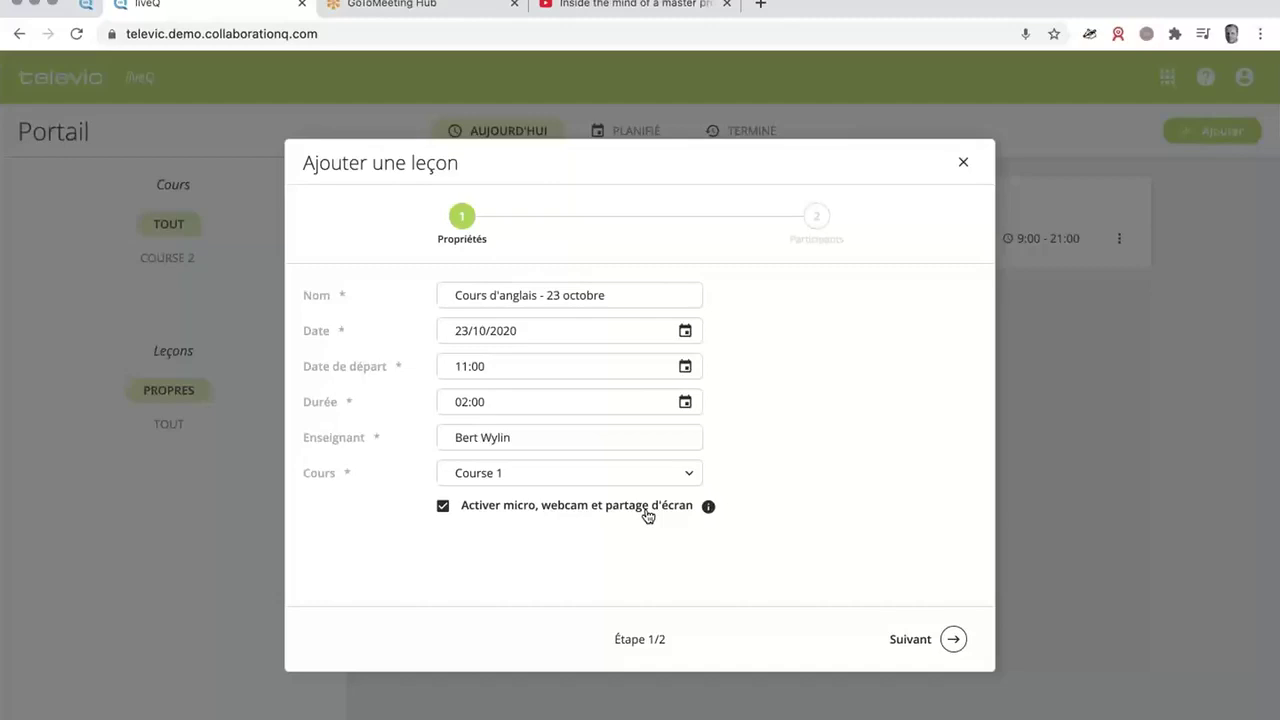
left_click(930, 640)
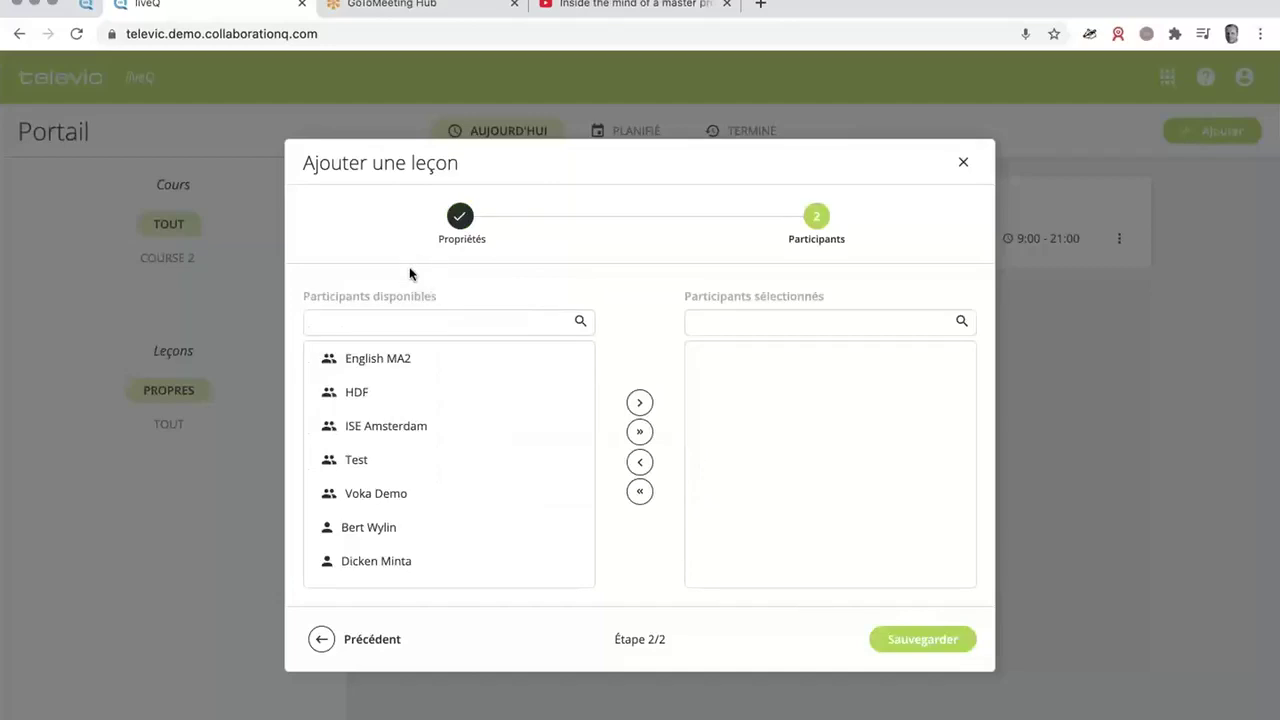
- Add the English MA2 group to the lesson's selected participants and save the lesson
left_click(391, 370)
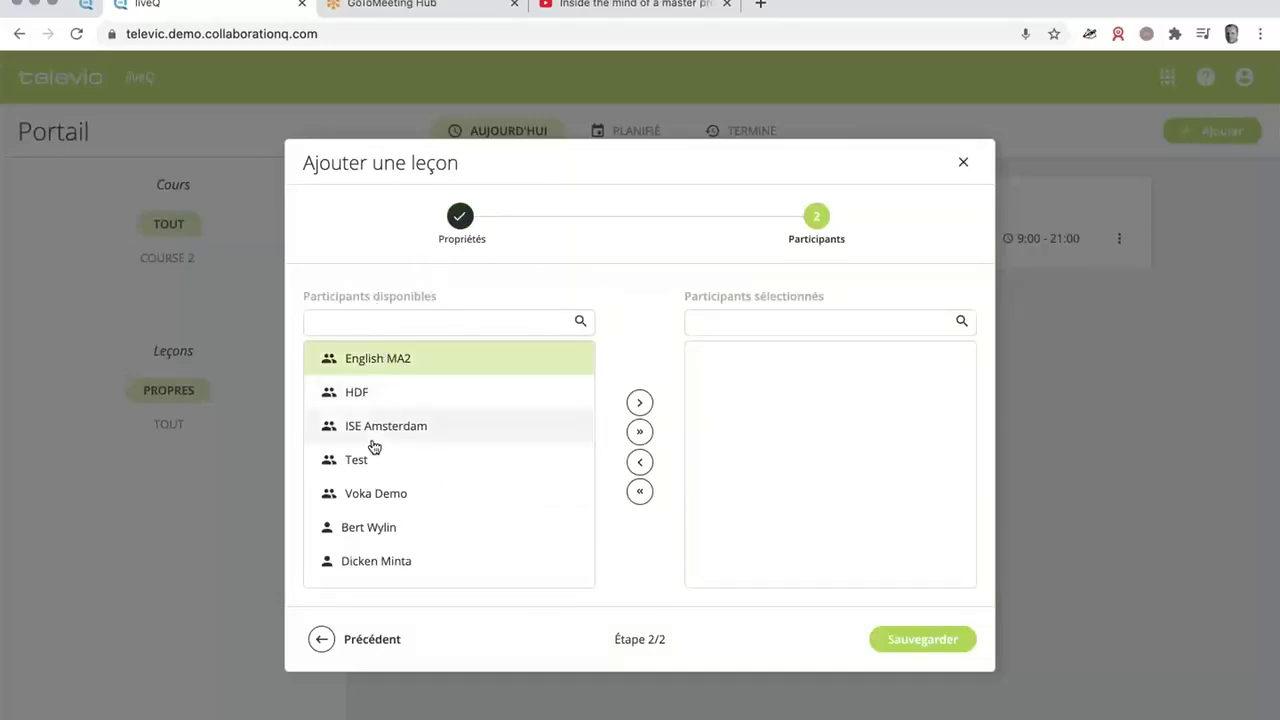
scroll(397, 449, "down", 3)
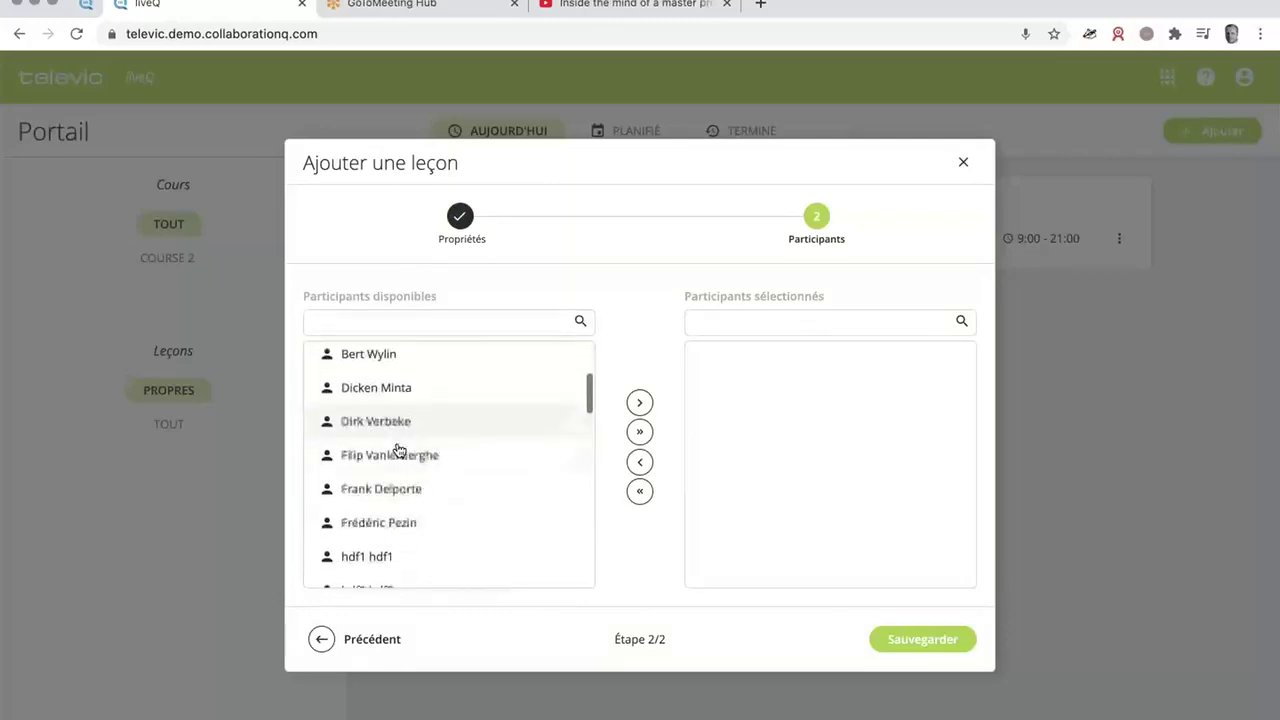
scroll(399, 458, "down", 8)
scroll(401, 466, "up", 10)
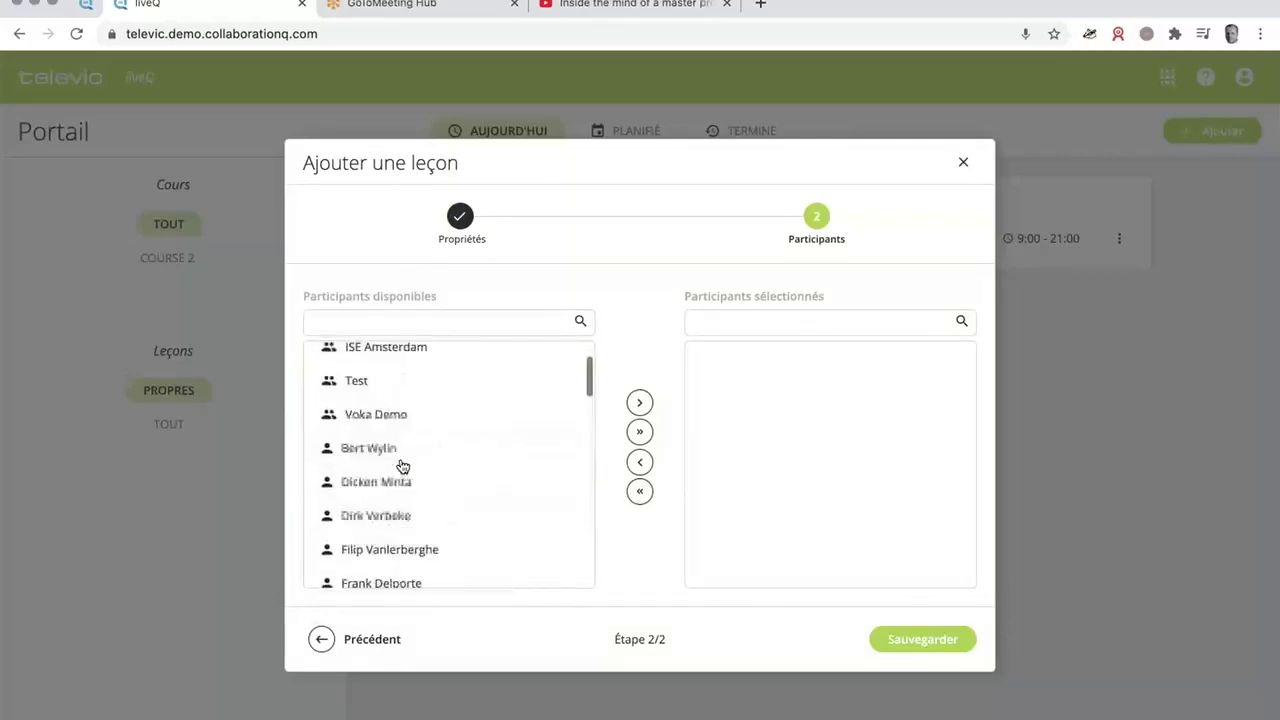
scroll(401, 466, "up", 2)
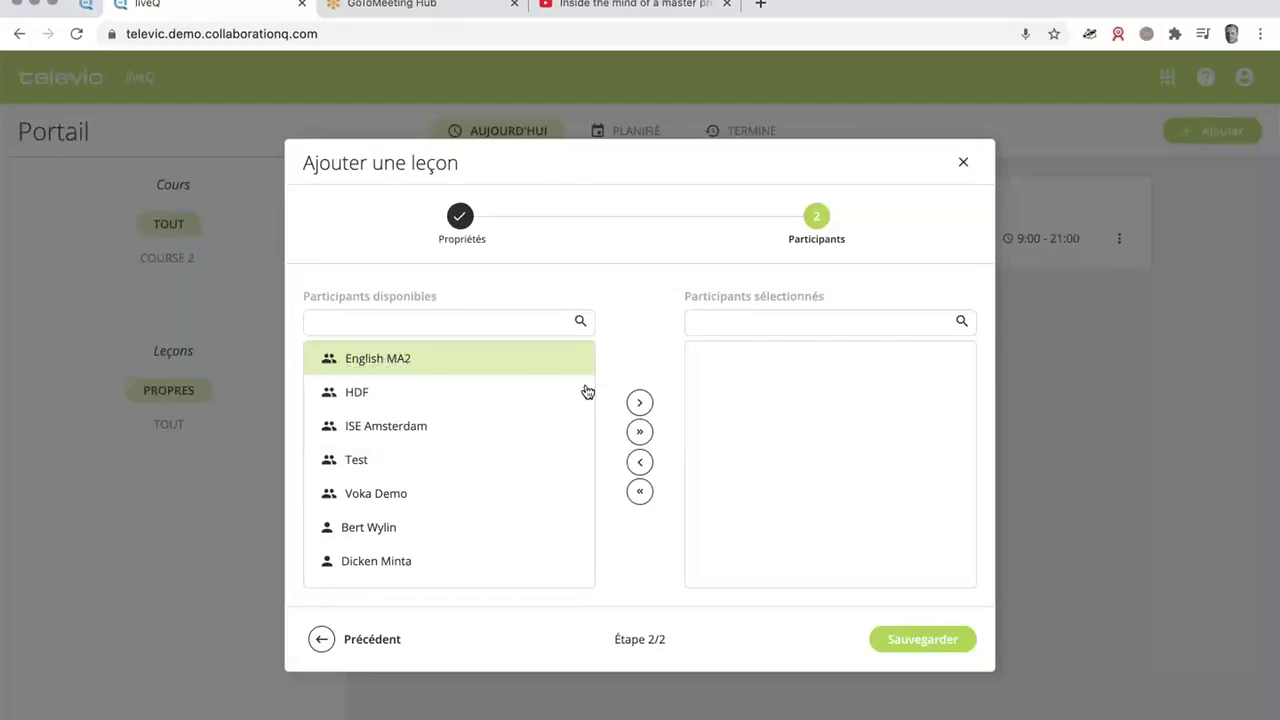
left_click(640, 404)
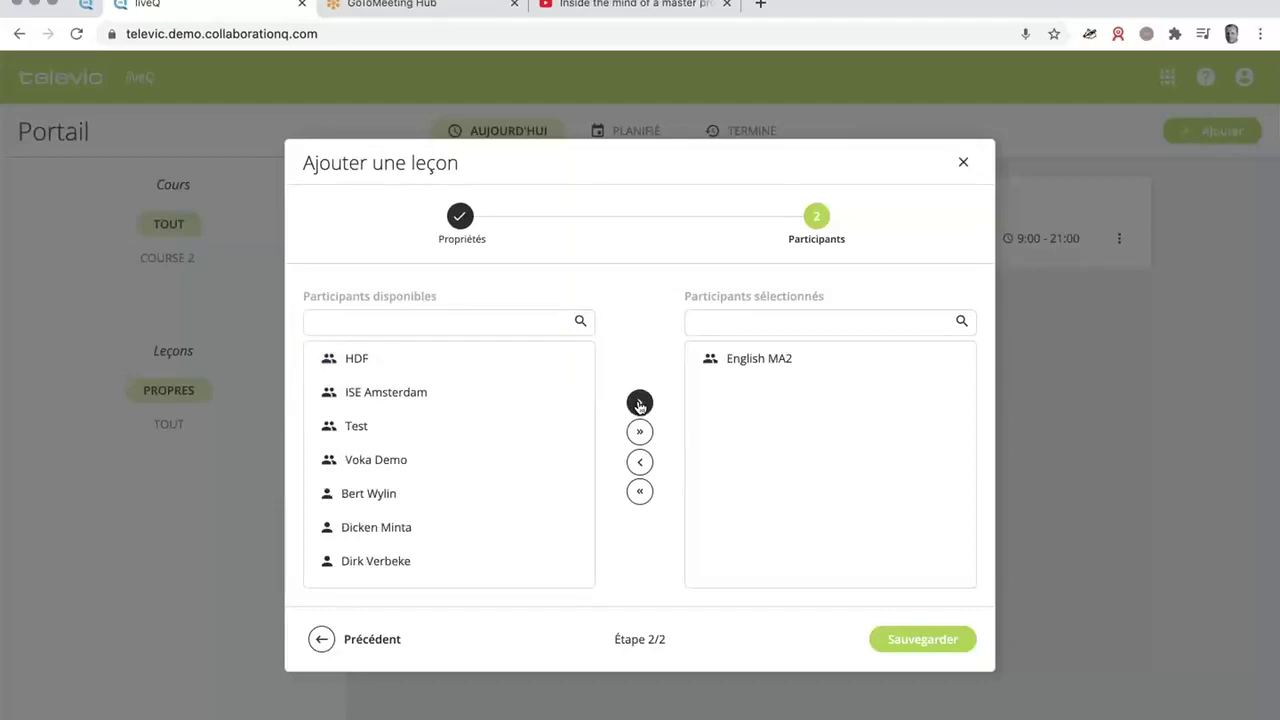
left_click(896, 638)
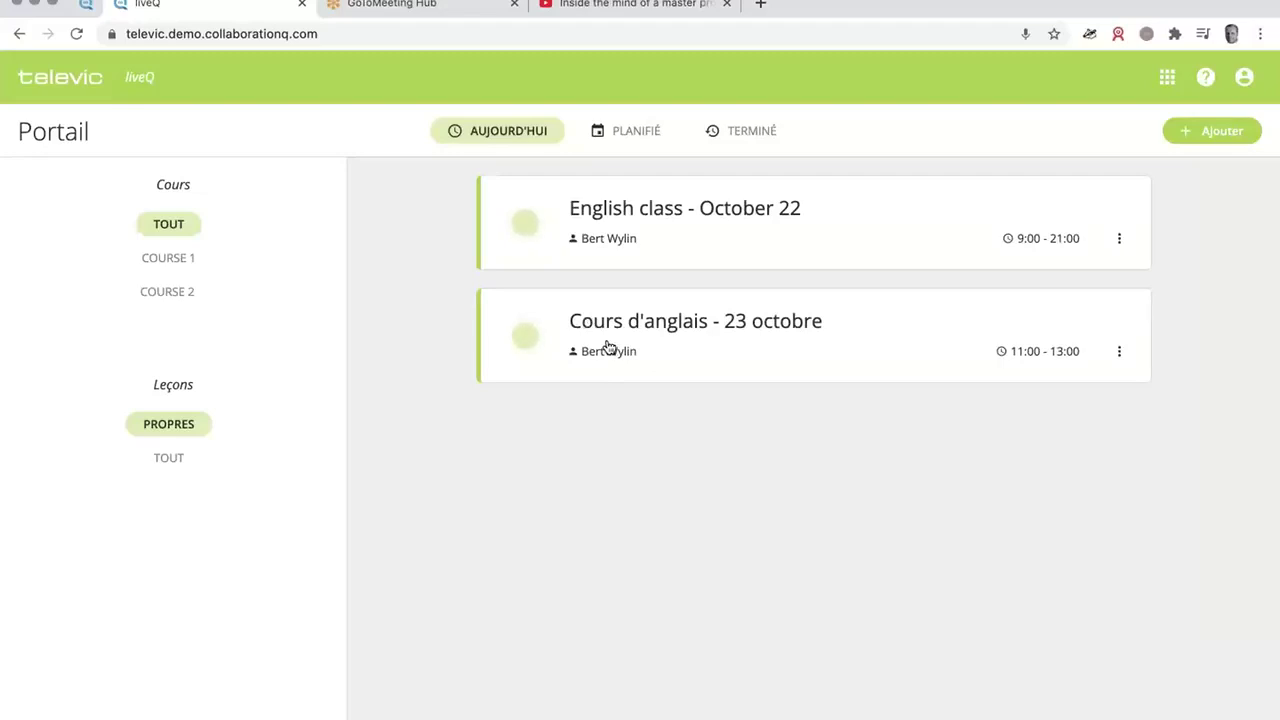
- Open the "Cours d'anglais - 23 octobre" lesson and create a new conversation activity in it
left_click(608, 347)
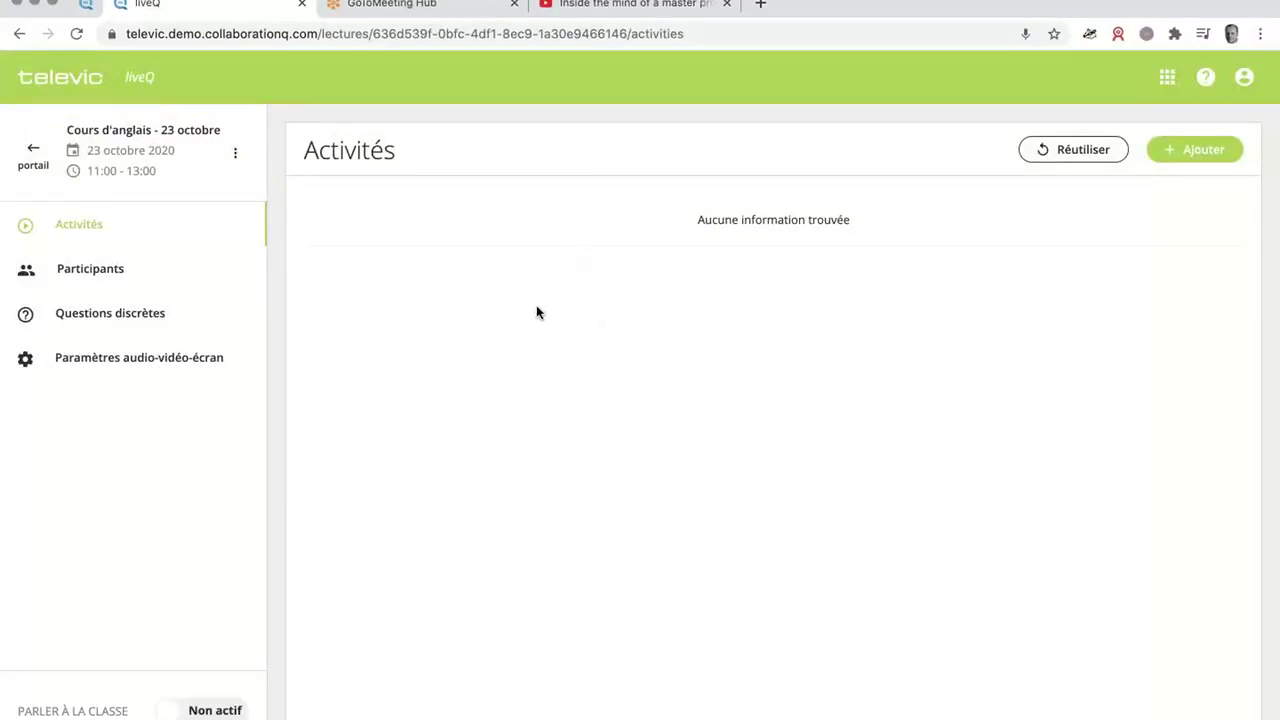
left_click(1184, 153)
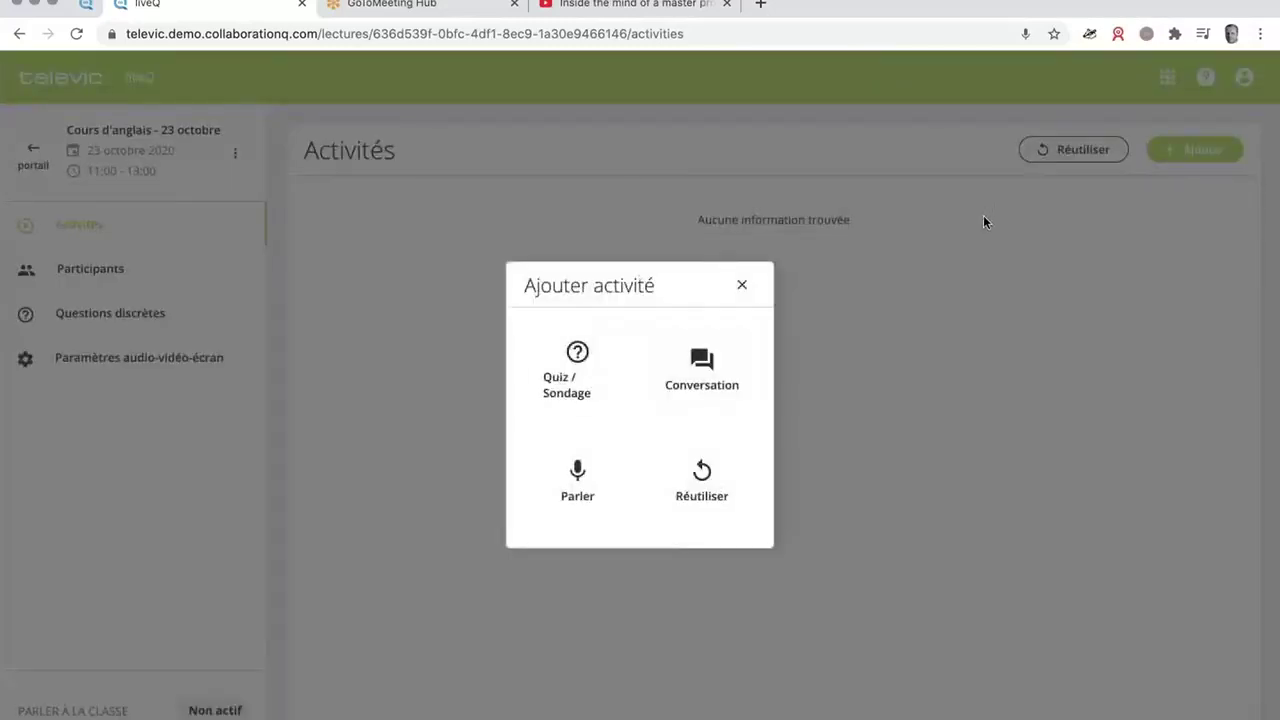
left_click(703, 374)
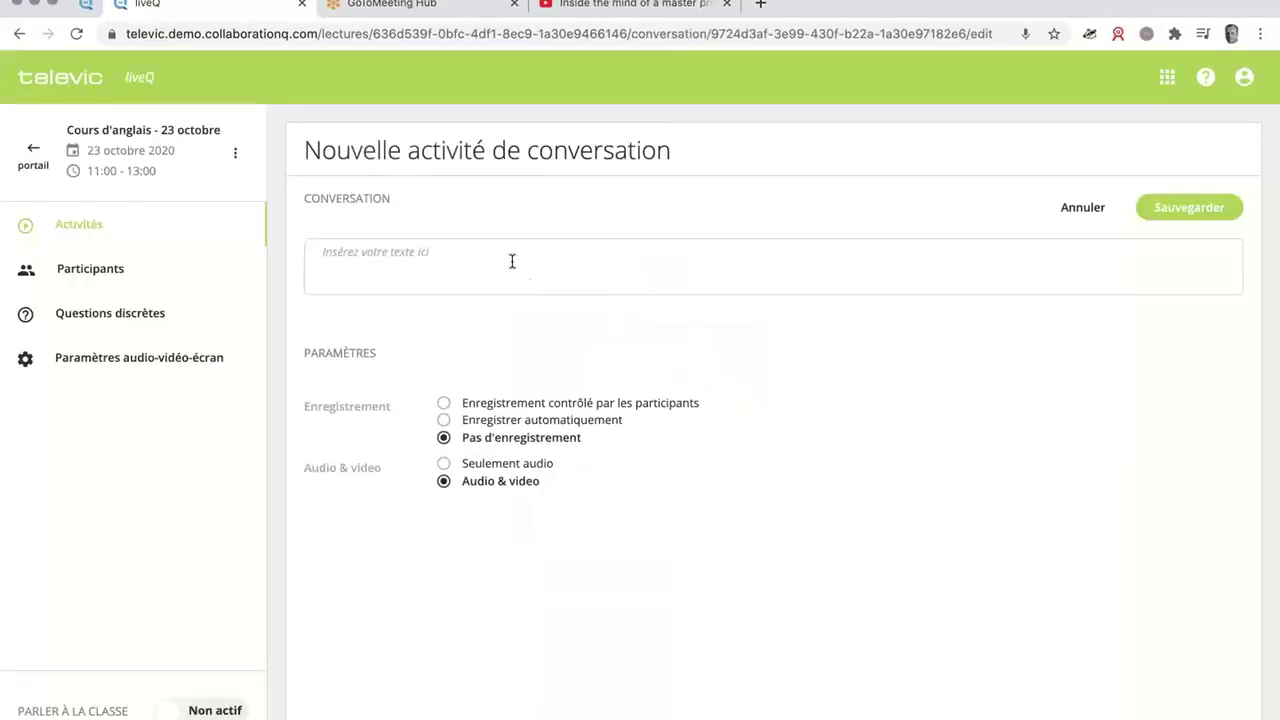
- Replace the activity's default title with "Brexit conversation"
left_click(676, 140)
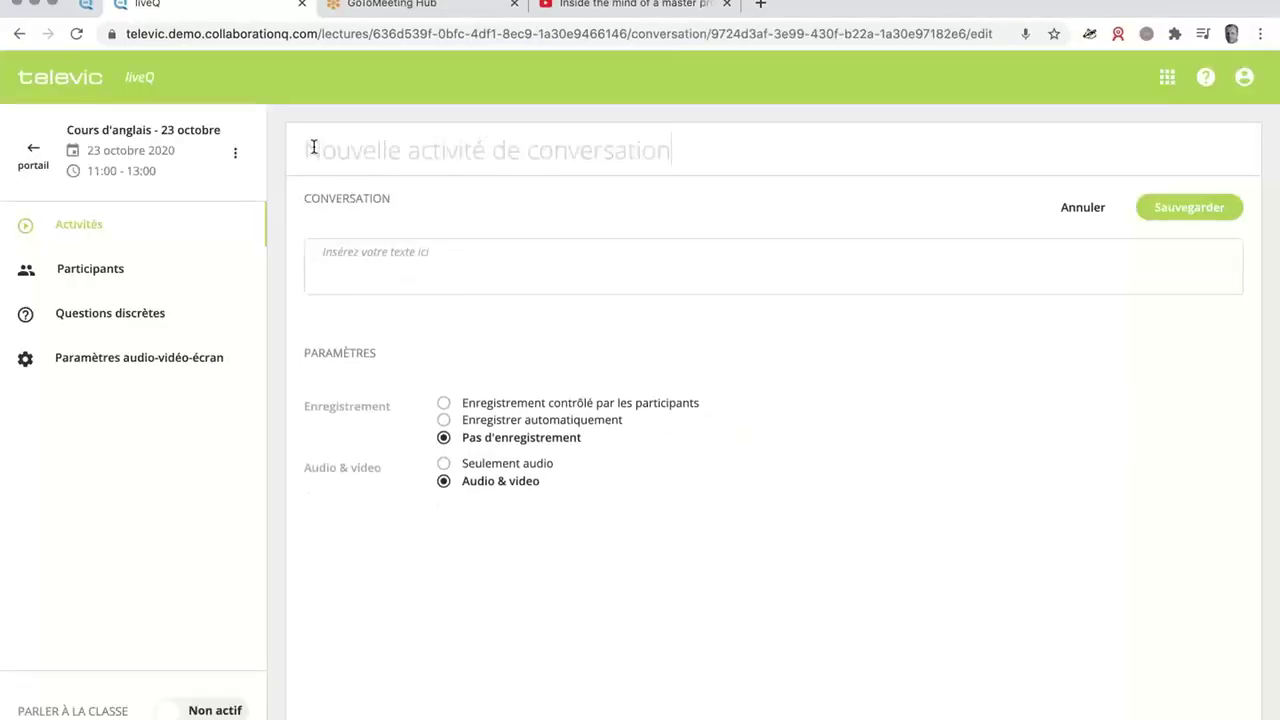
type("Brexit")
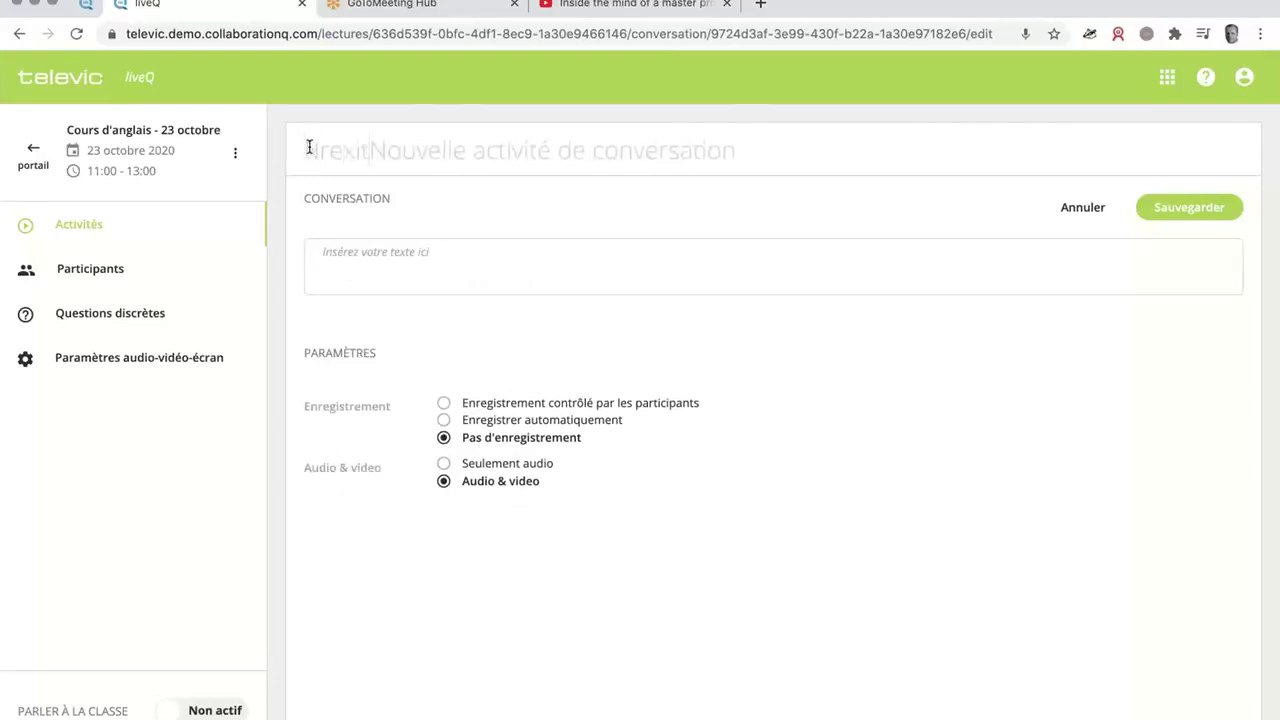
key("shift+End")
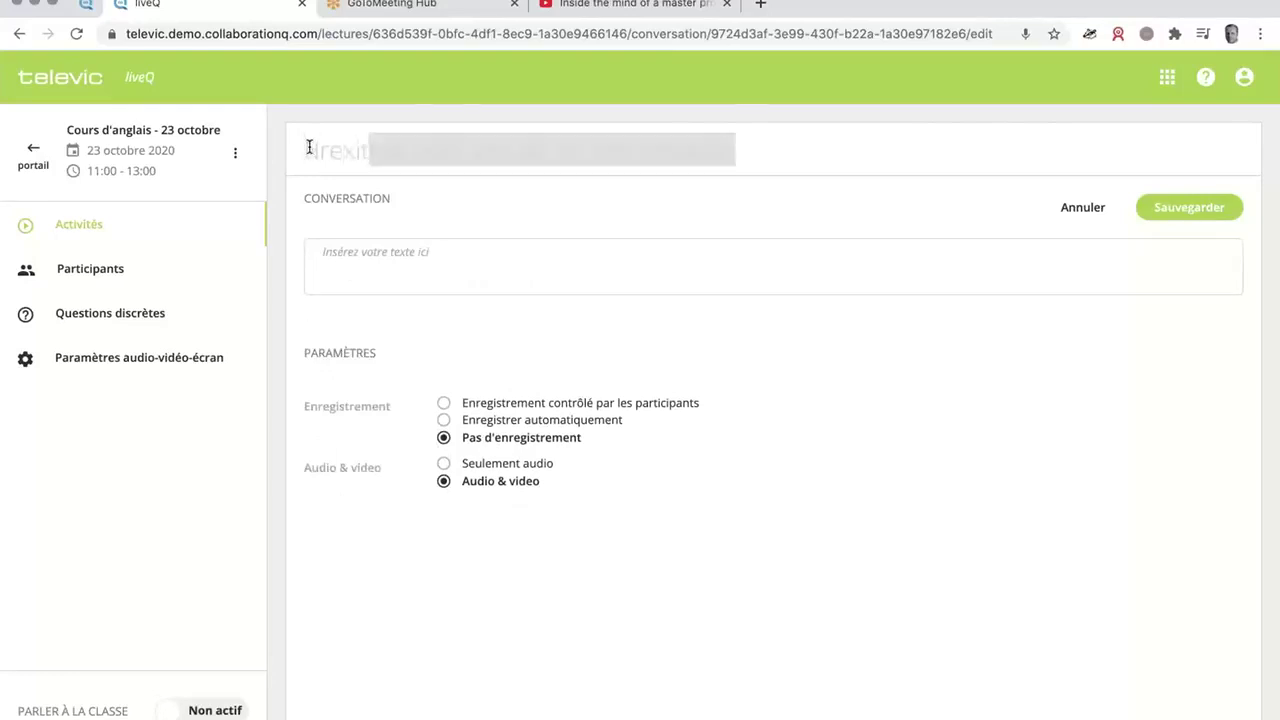
key("BackSpace")
type("conv")
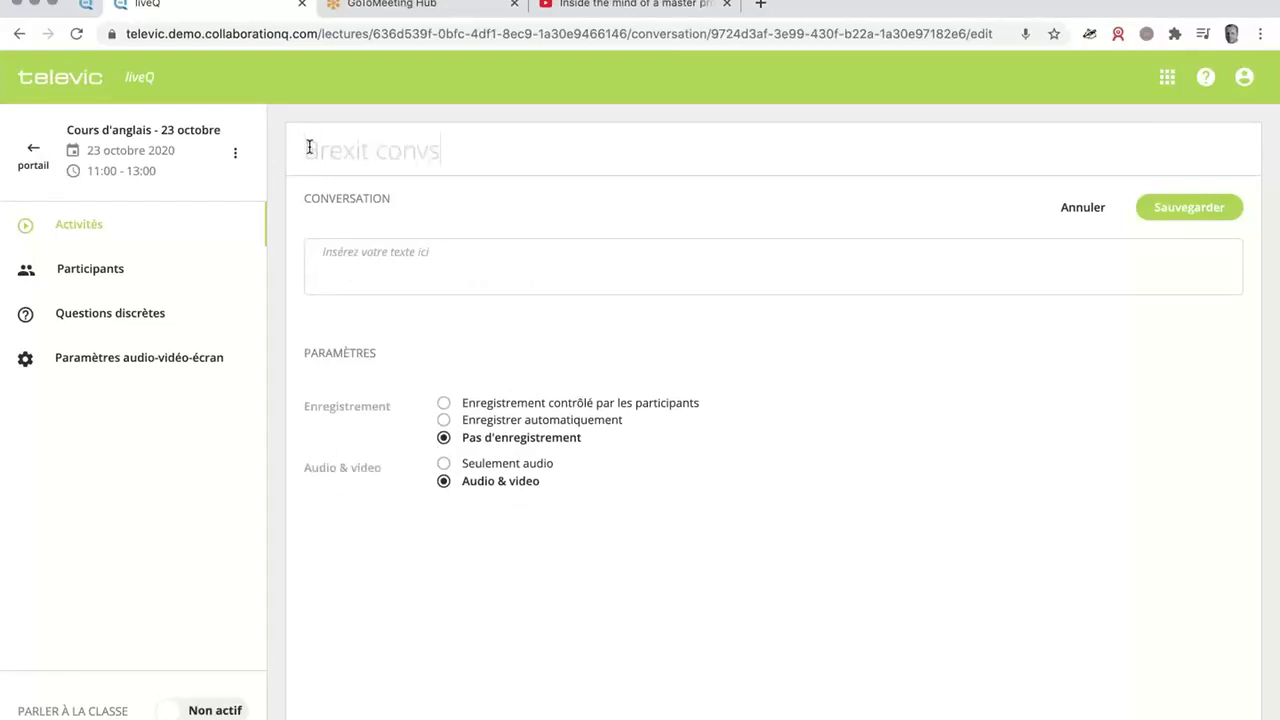
type("ersation")
- Enter the conversation instruction "Please discuss the current Brexit negotiations. (8 min)"
left_click(361, 252)
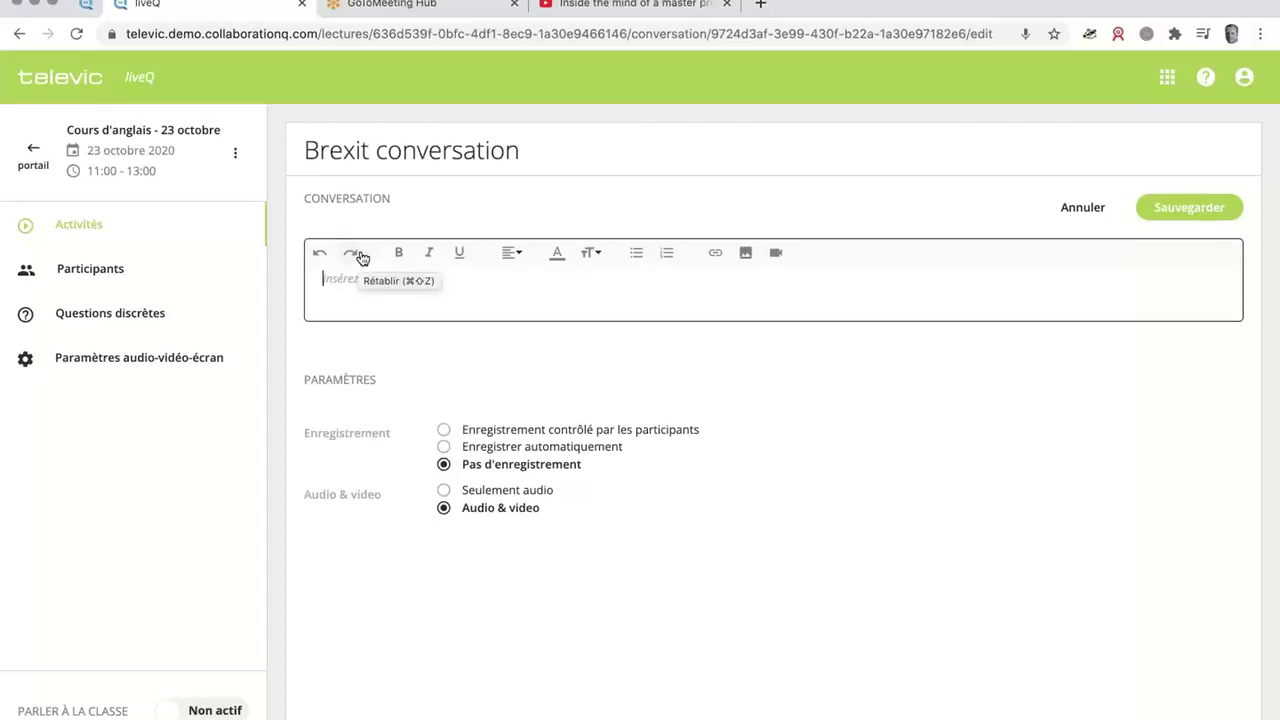
type("Please dusc")
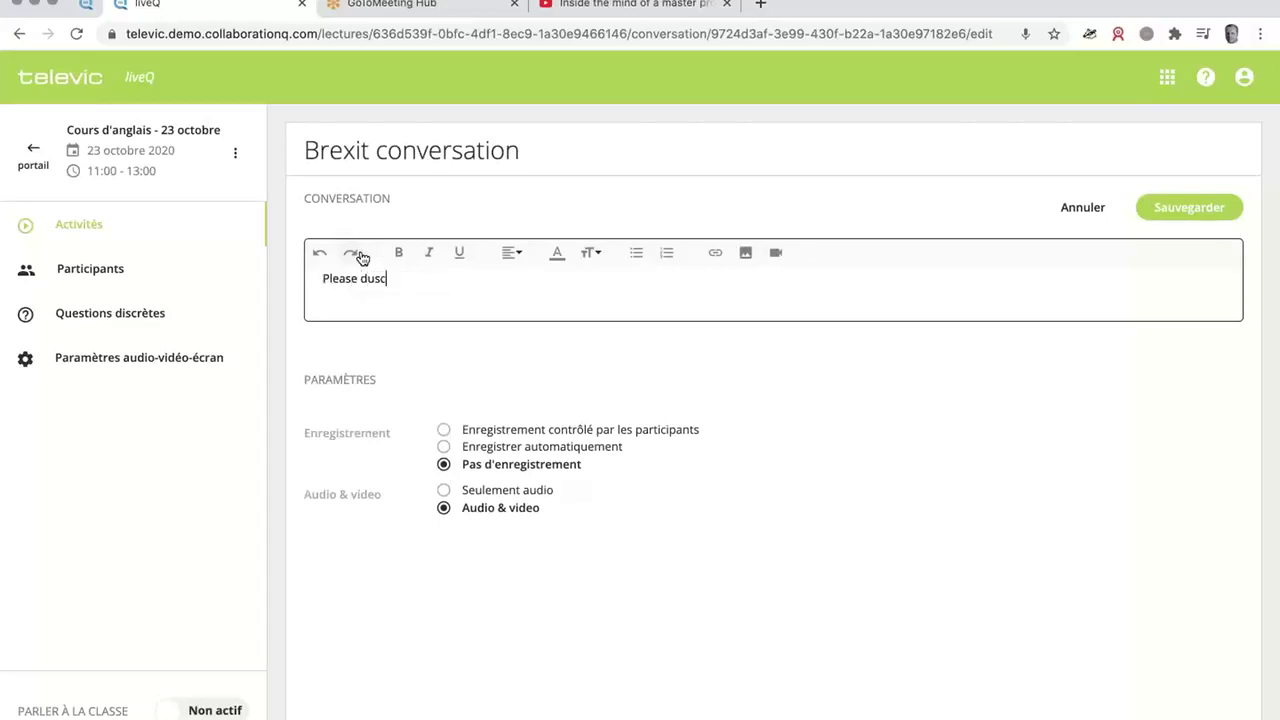
key("BackSpace")
key("BackSpace")
key("BackSpace")
type("iscuss")
key("BackSpace")
key("BackSpace")
key("BackSpace")
type("ss the current Bre")
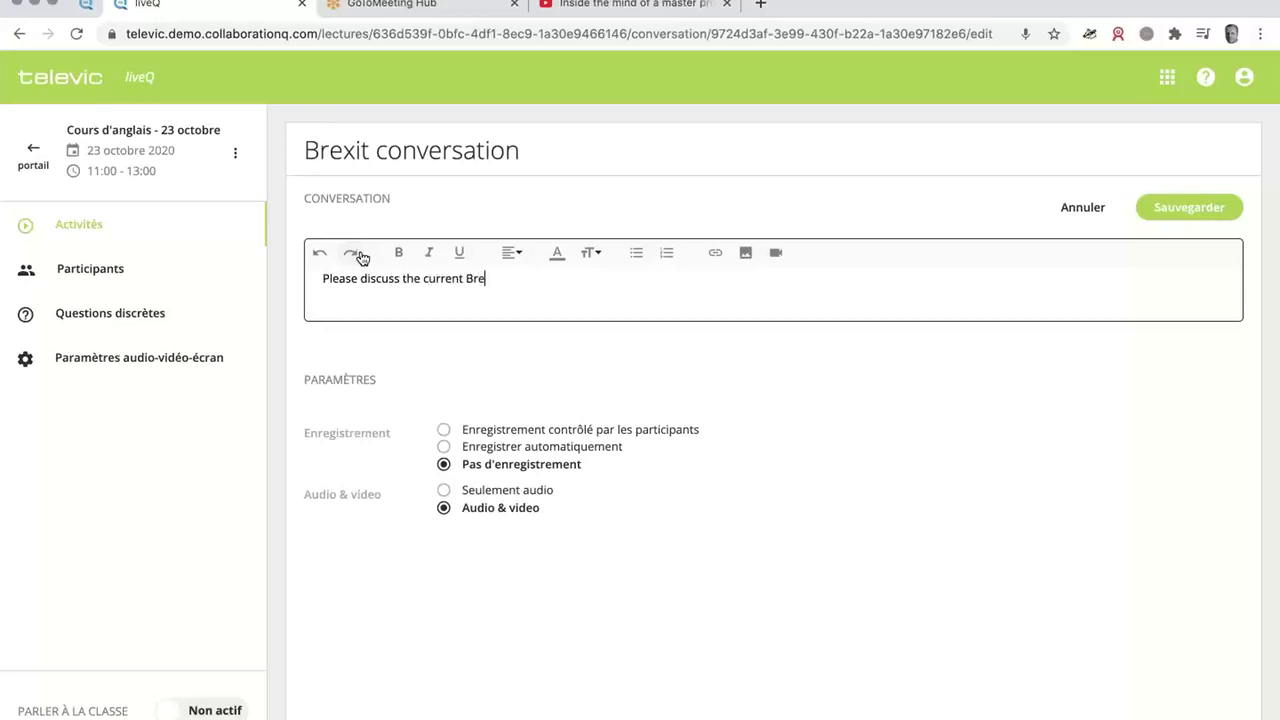
type("xit negotiations. (8 min)")
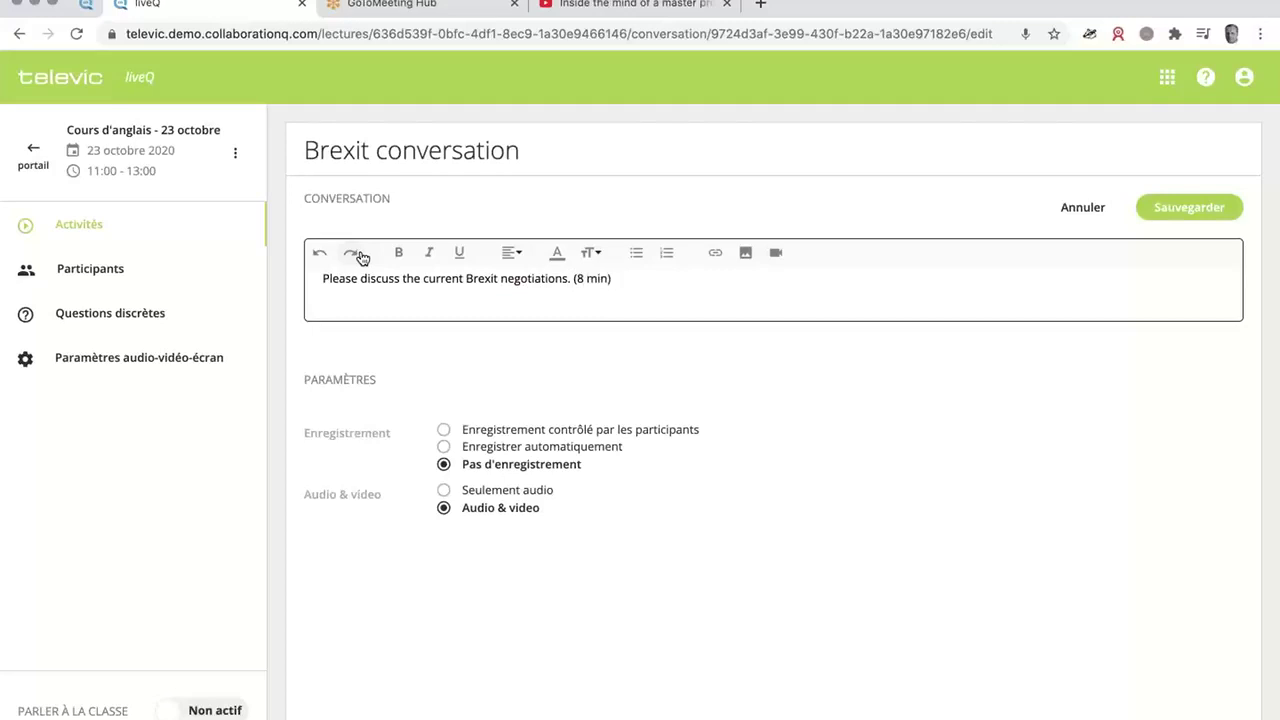
- Format the entire conversation instruction in bold at font size 18
key("super+a")
key("super+b")
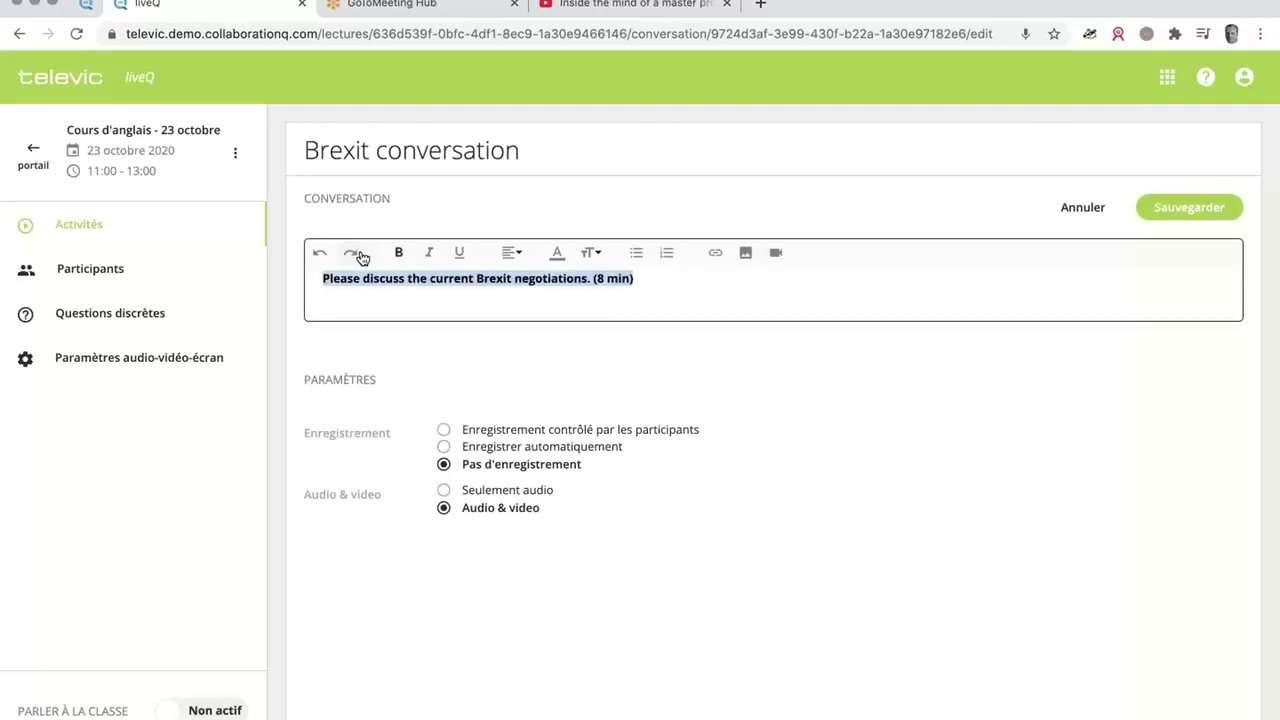
left_click(591, 256)
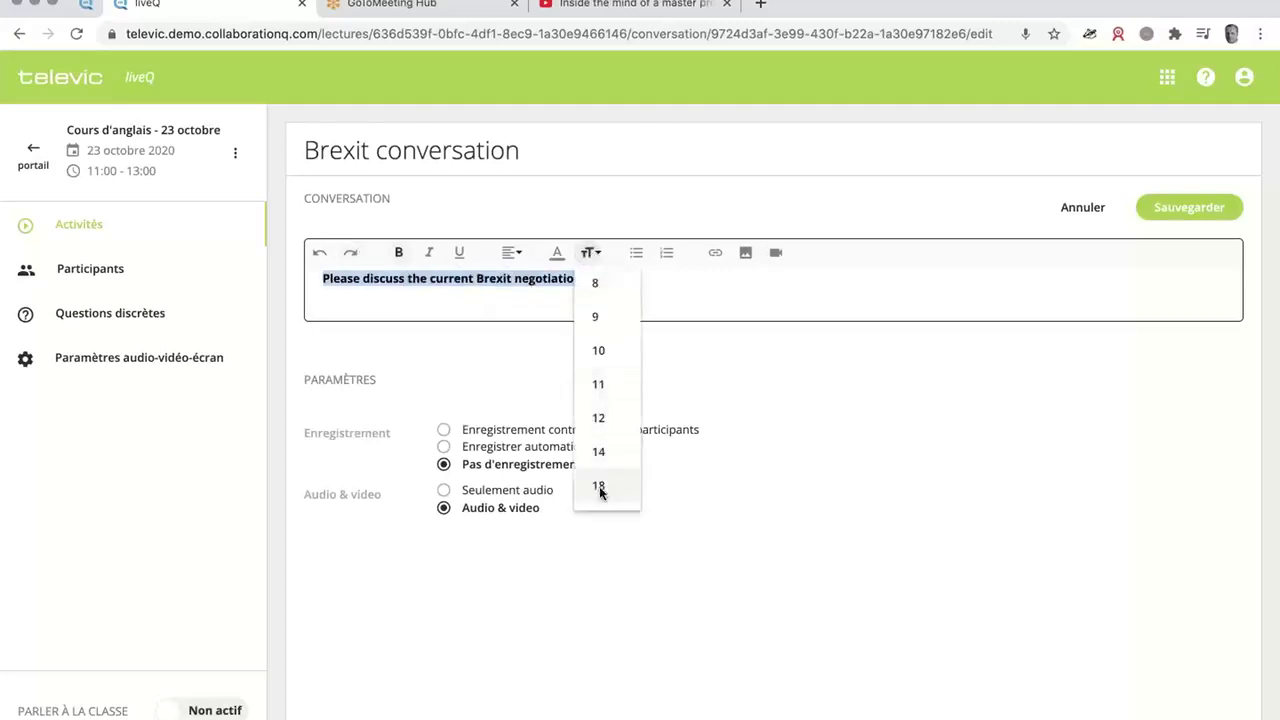
left_click(602, 488)
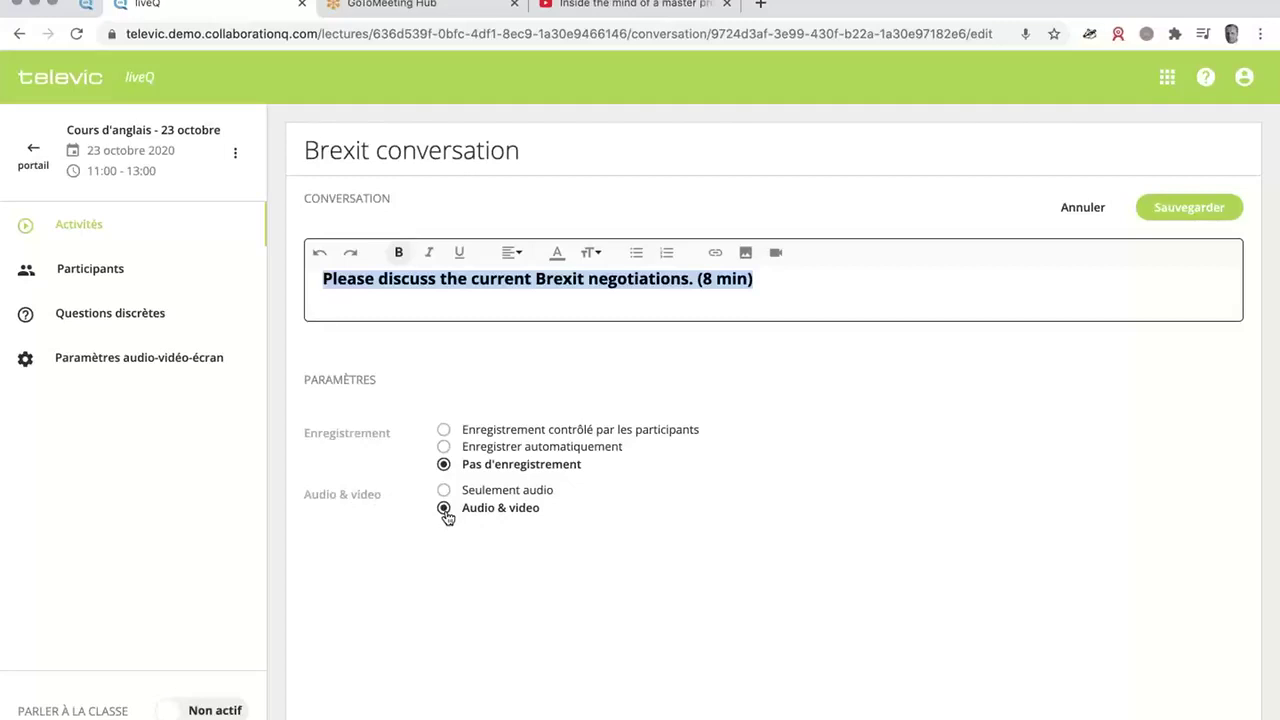
- Set the conversation to record automatically, save the activity and return to the lesson's activity list
left_click(447, 433)
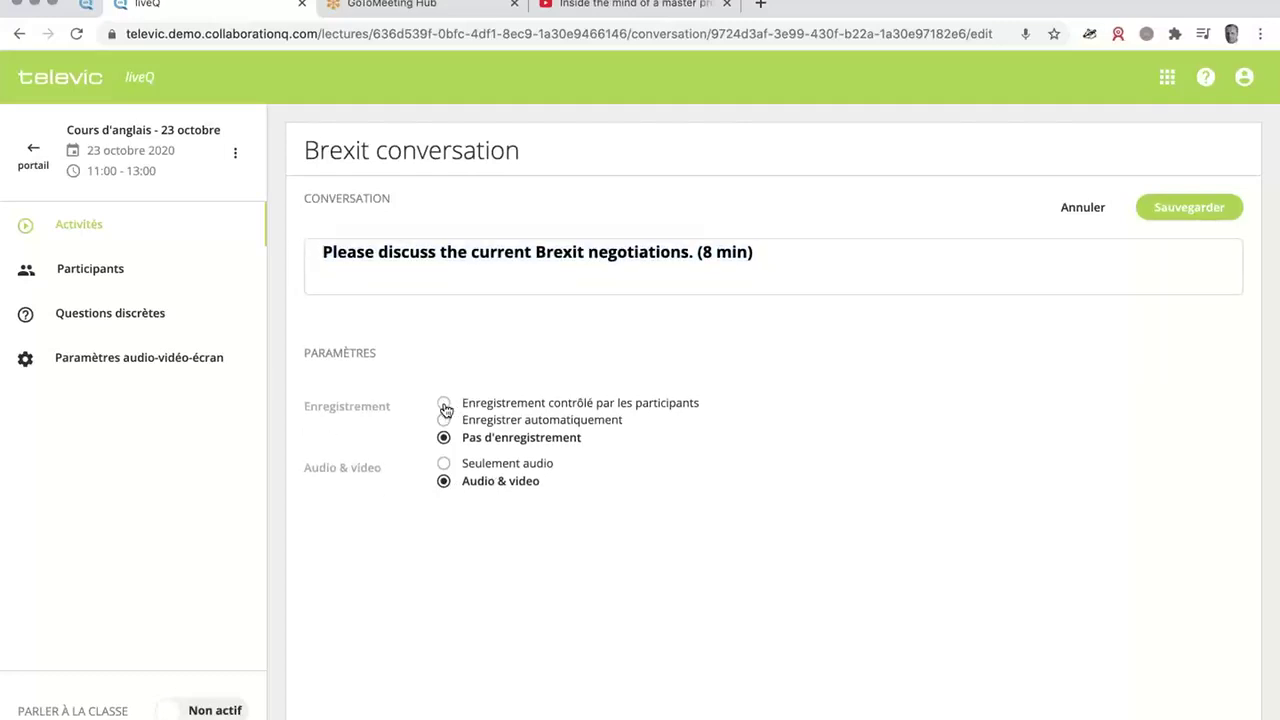
left_click(444, 404)
left_click(443, 421)
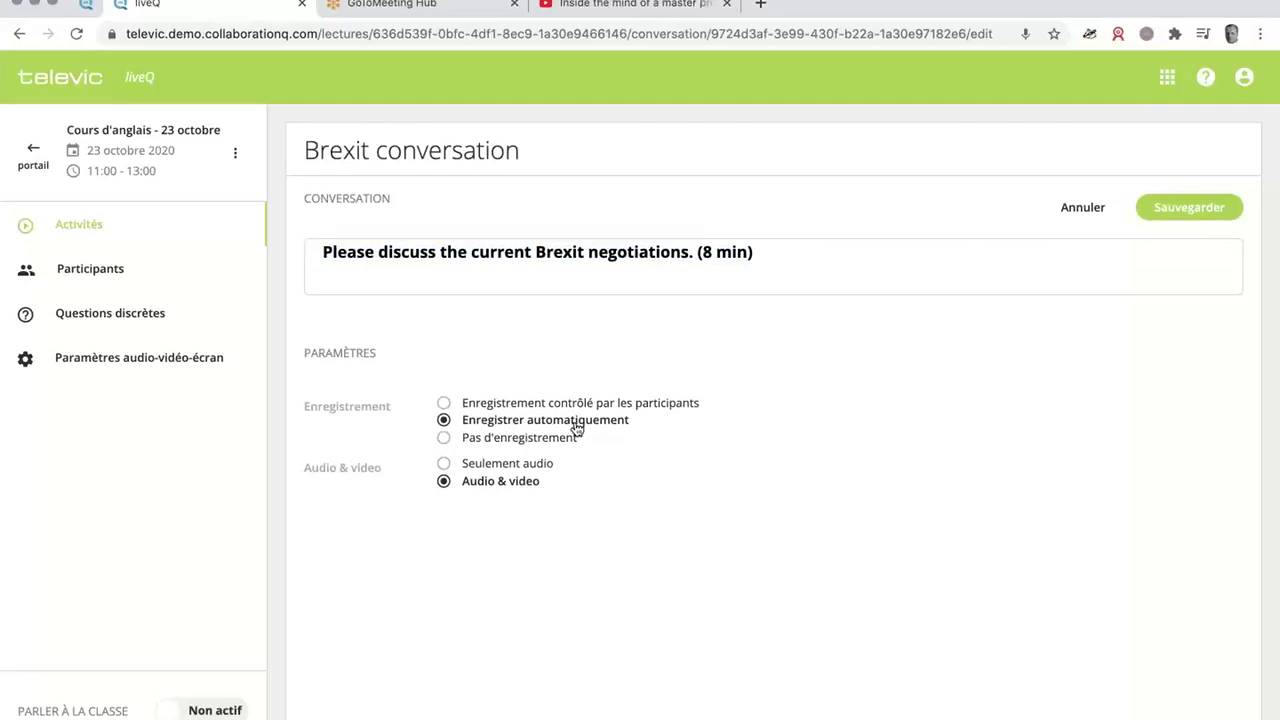
left_click(1214, 206)
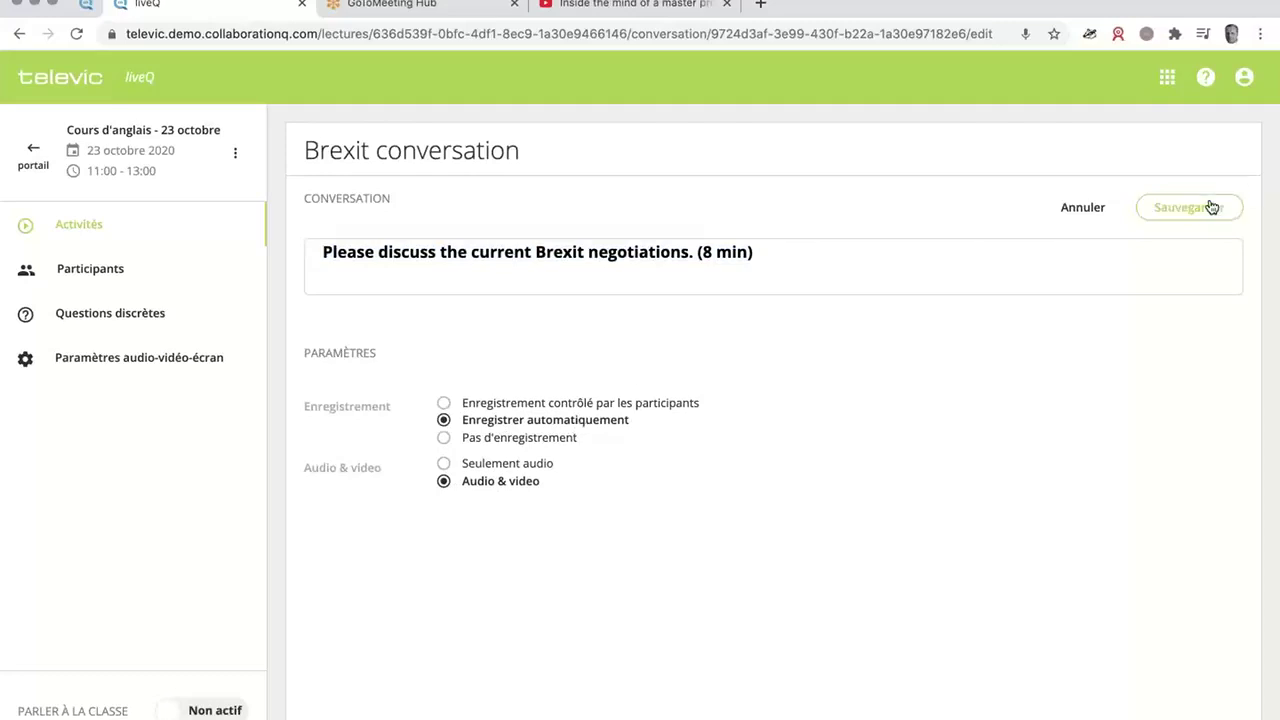
left_click(200, 230)
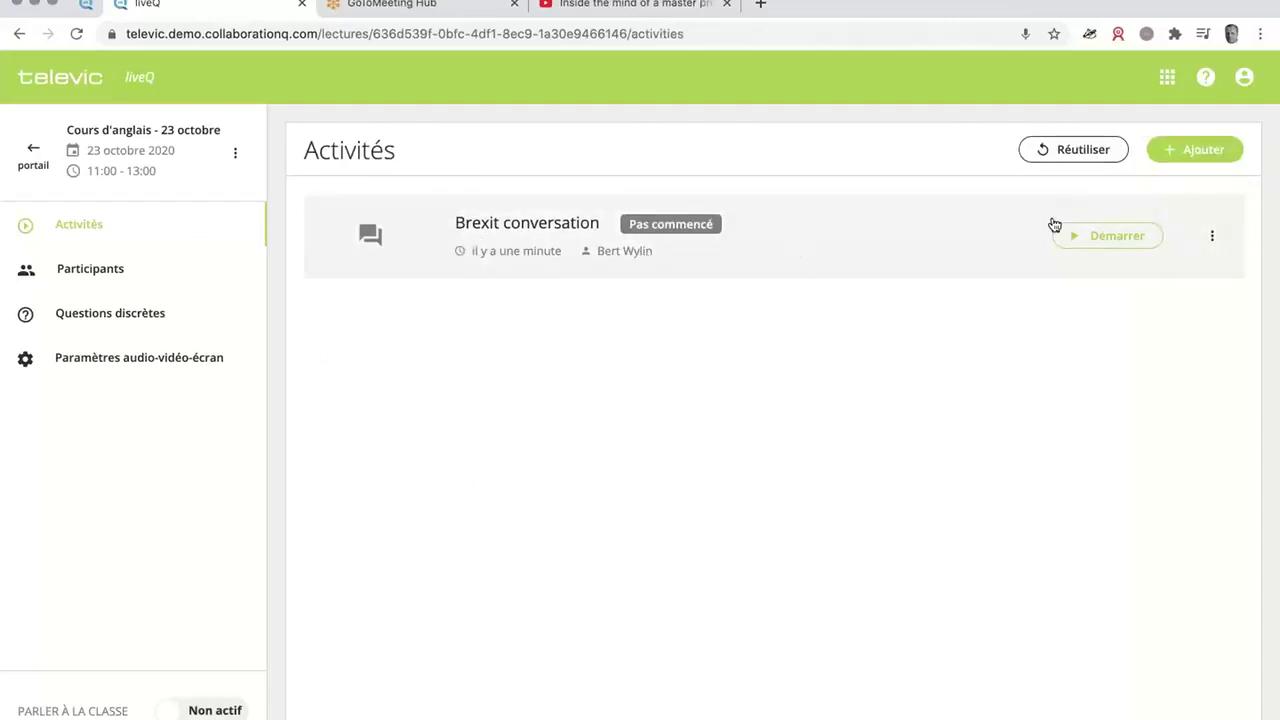
- Add a speaking (Parler) activity to the lesson and replace its default title with "Procrastination"
left_click(1196, 153)
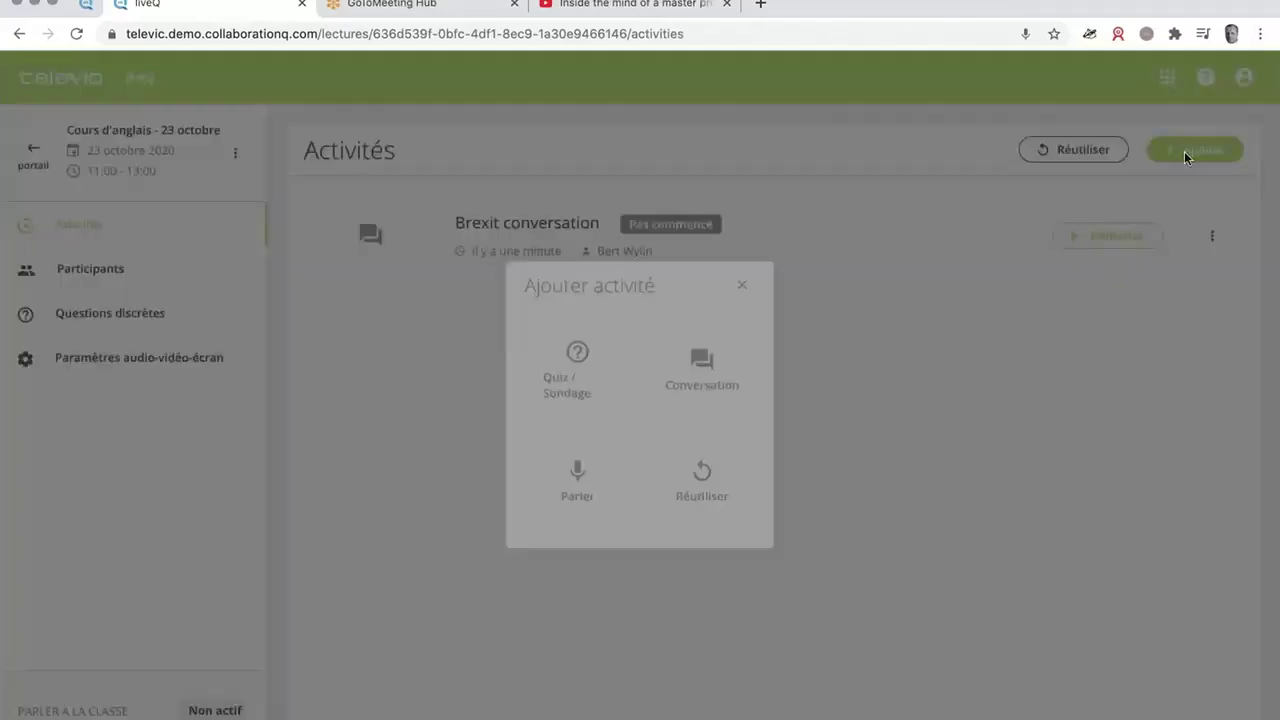
left_click(588, 490)
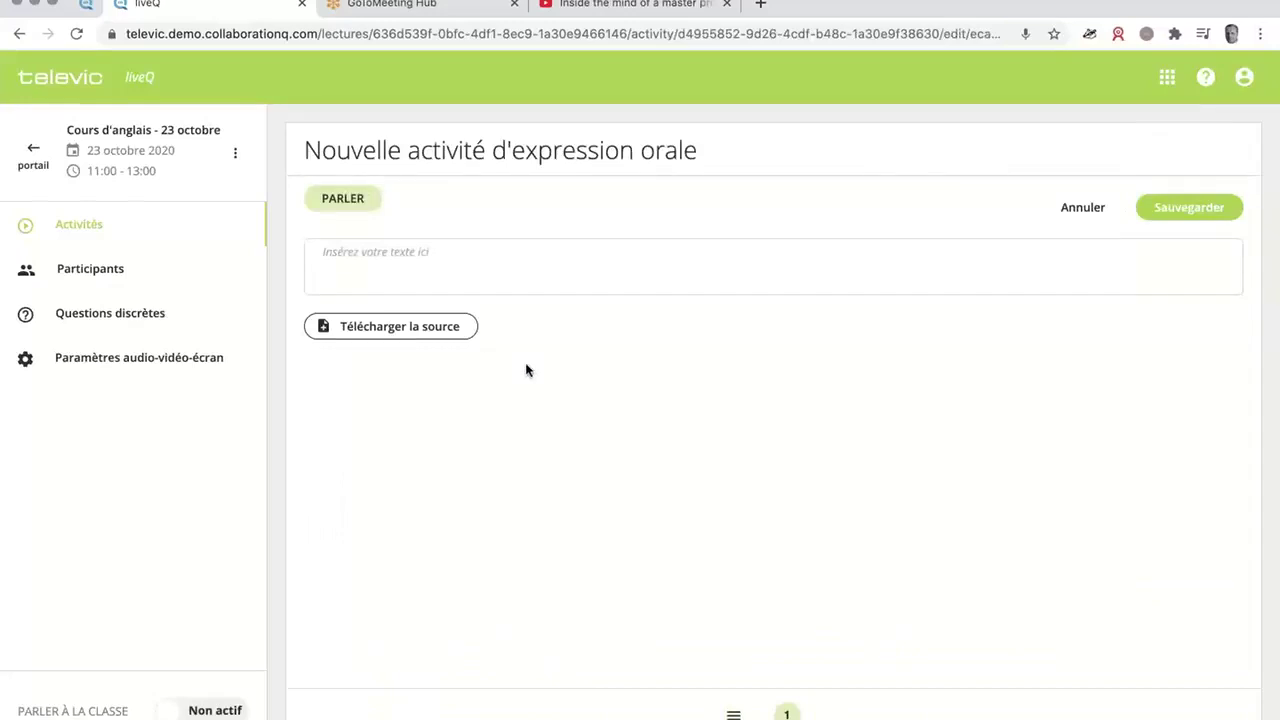
left_click(335, 152)
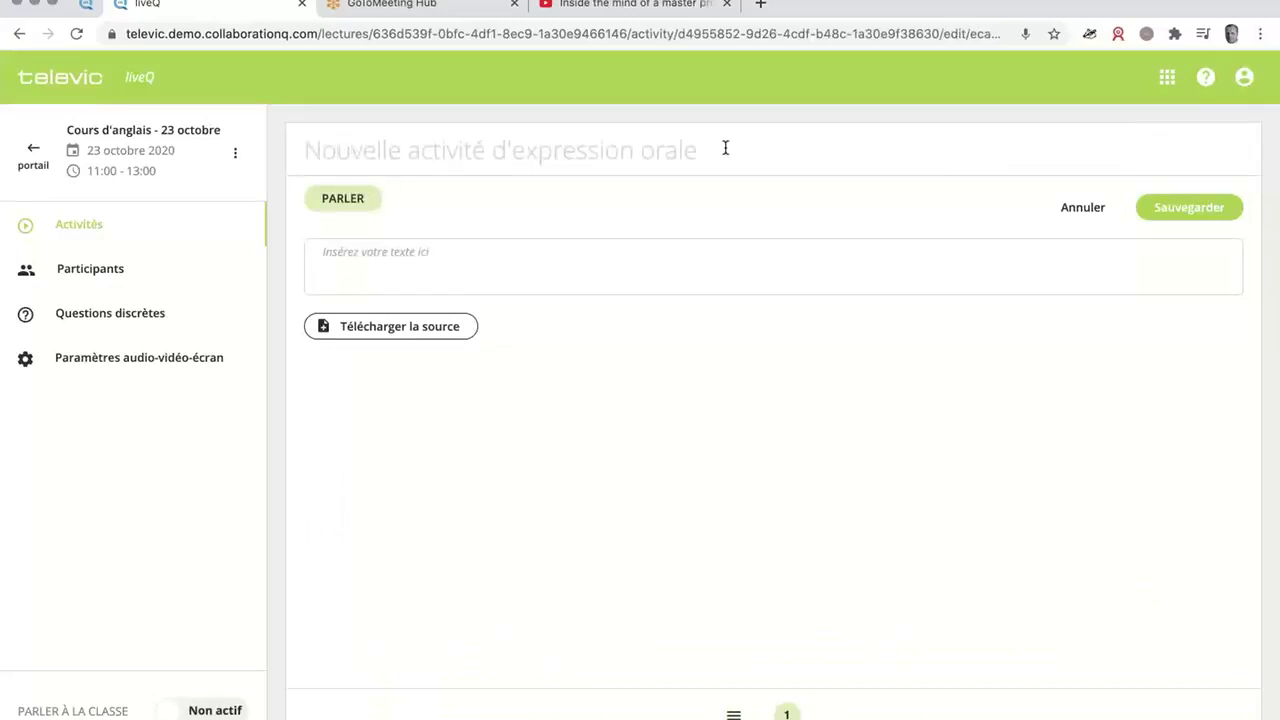
left_click_drag(727, 147, 310, 155)
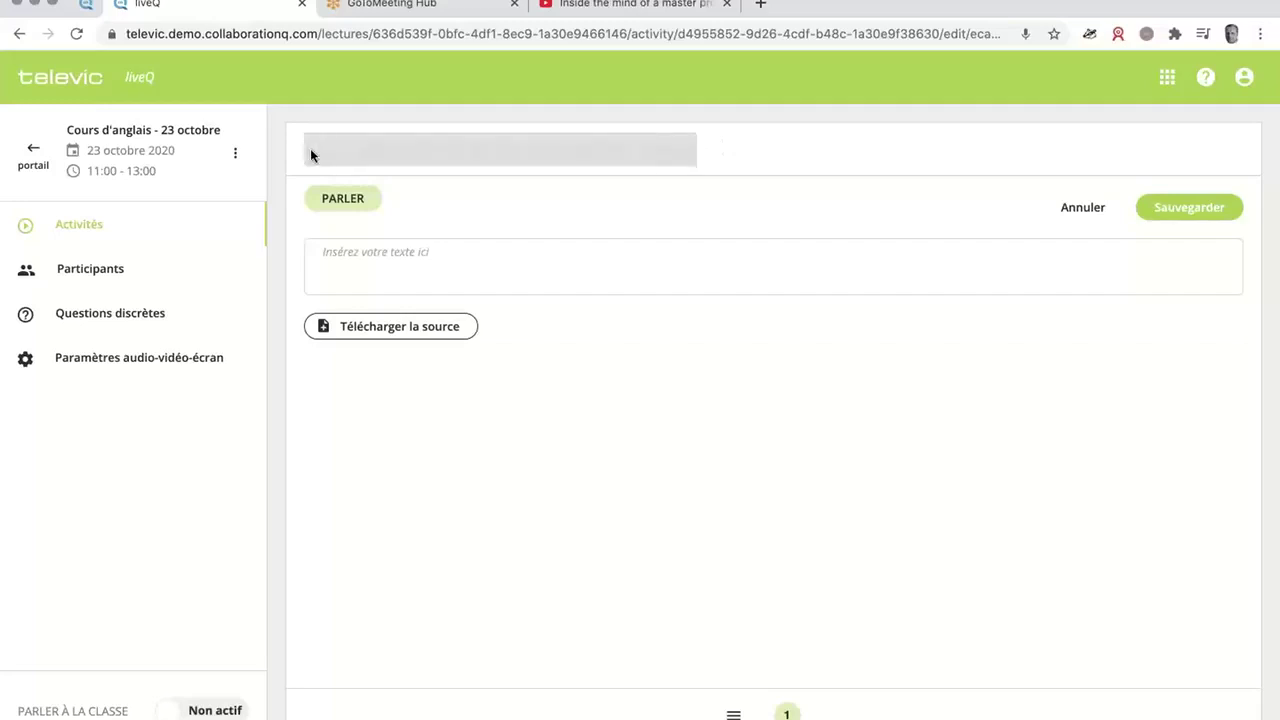
type("Procrasti")
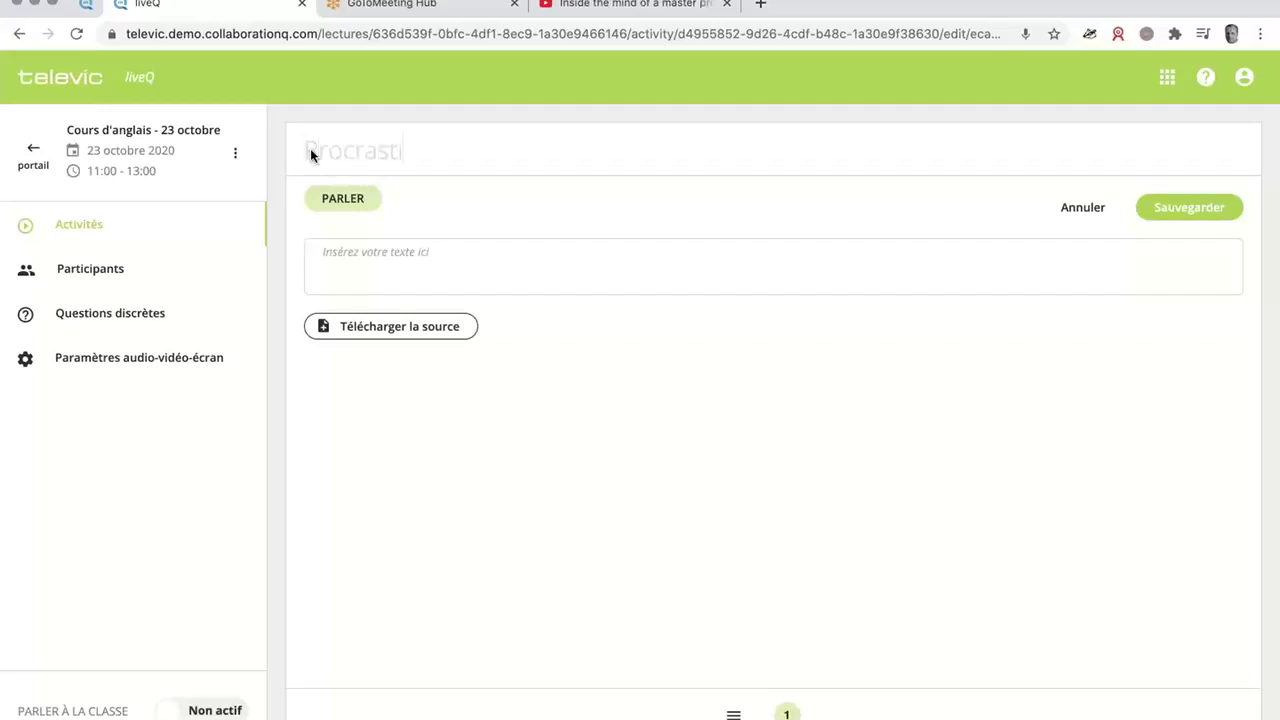
type("nation")
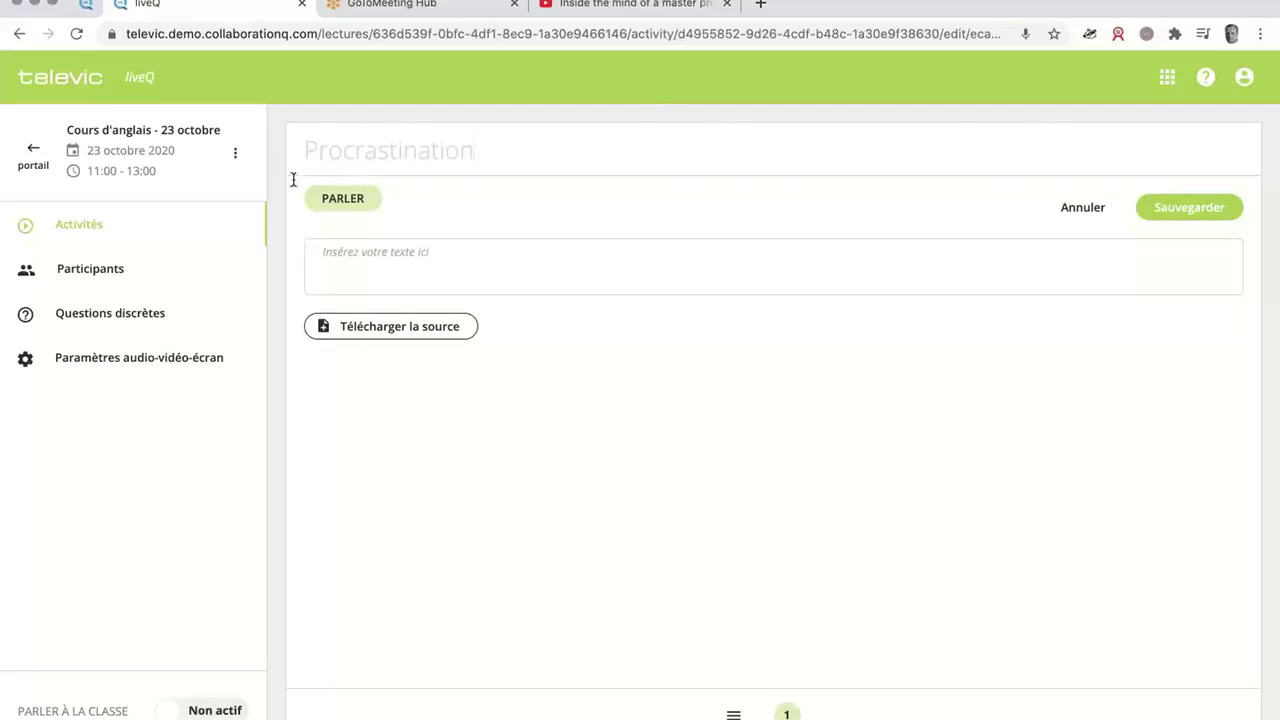
- Enter the speaking instruction "Watch the video about Procrastination (TED) then make a summary of 2 min."
left_click(395, 261)
type("Rej")
key("BackSpace")
key("BackSpace")
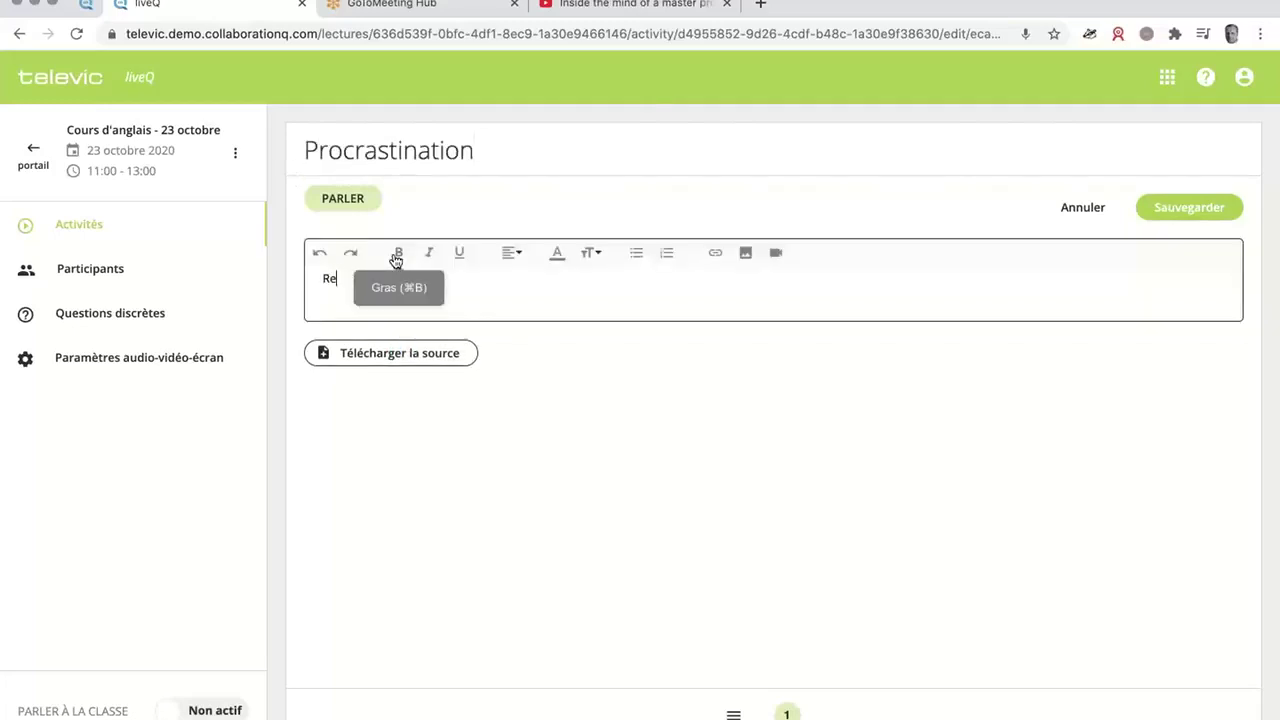
key("BackSpace")
type("WatchProcrastination (")
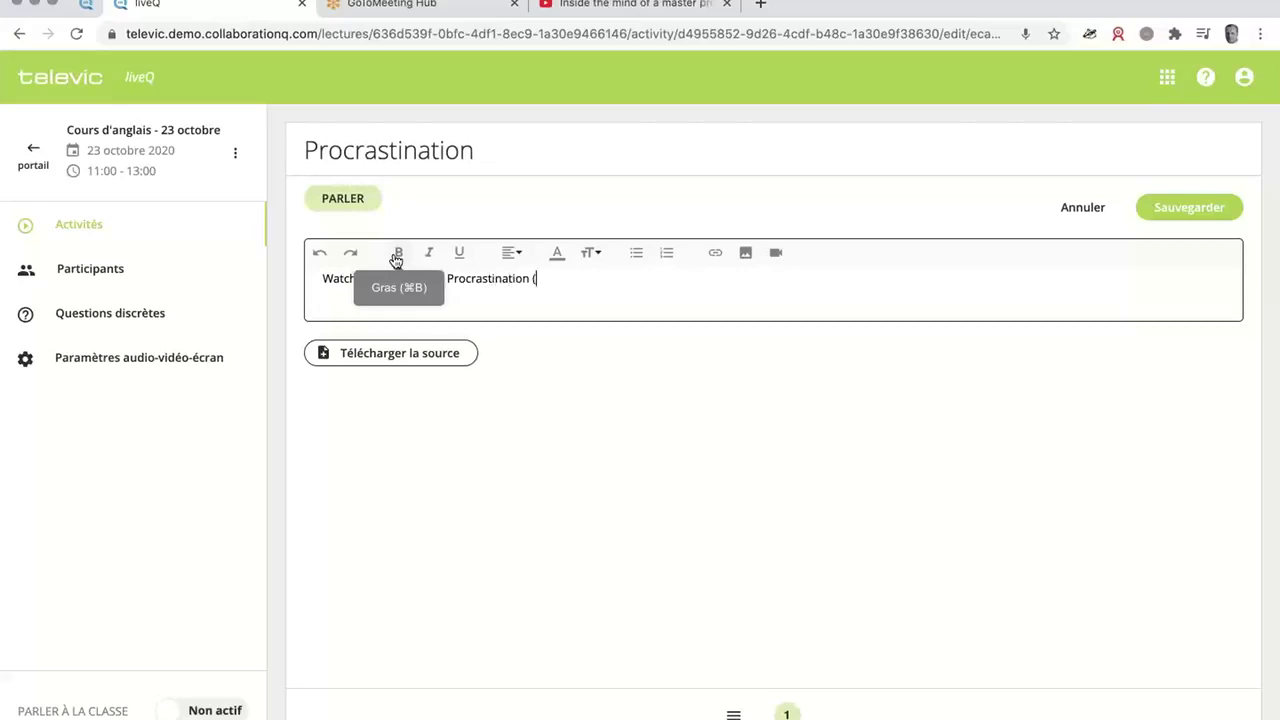
type("TED) then make a summe")
type("ry ")
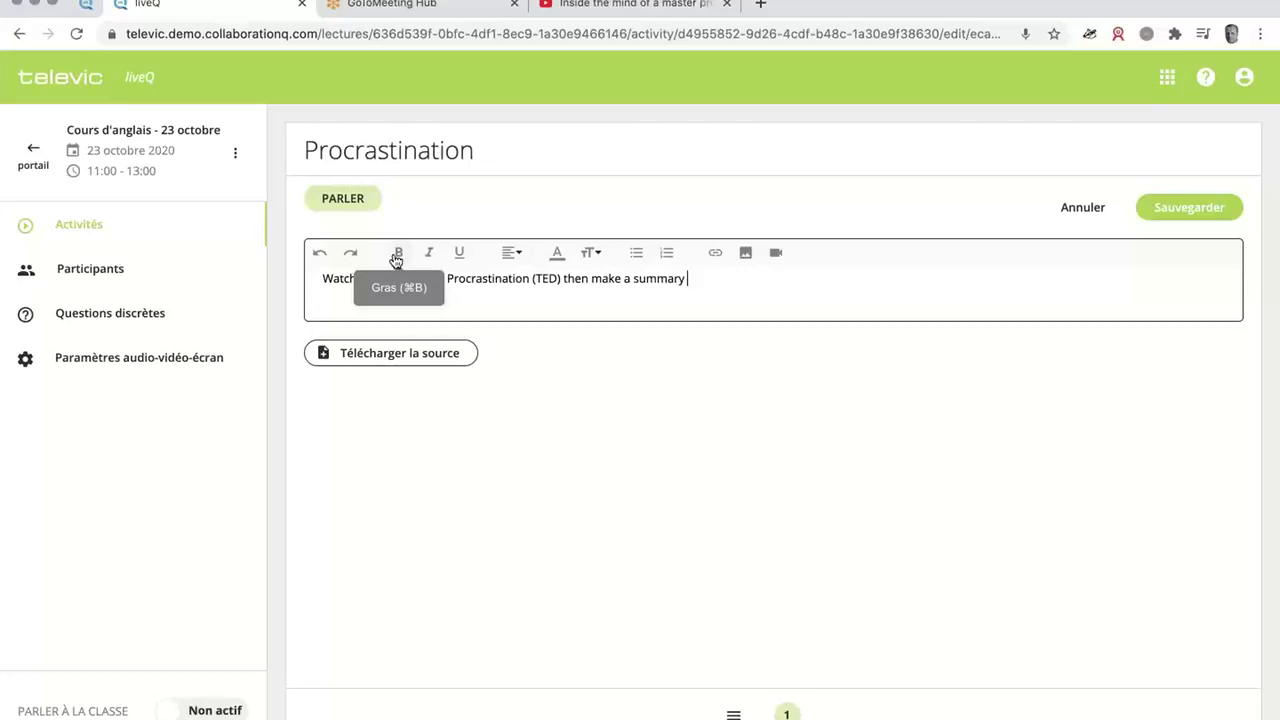
type("of 2 min.")
- Format the entire speaking instruction in bold and start a new line below it
key("super+a")
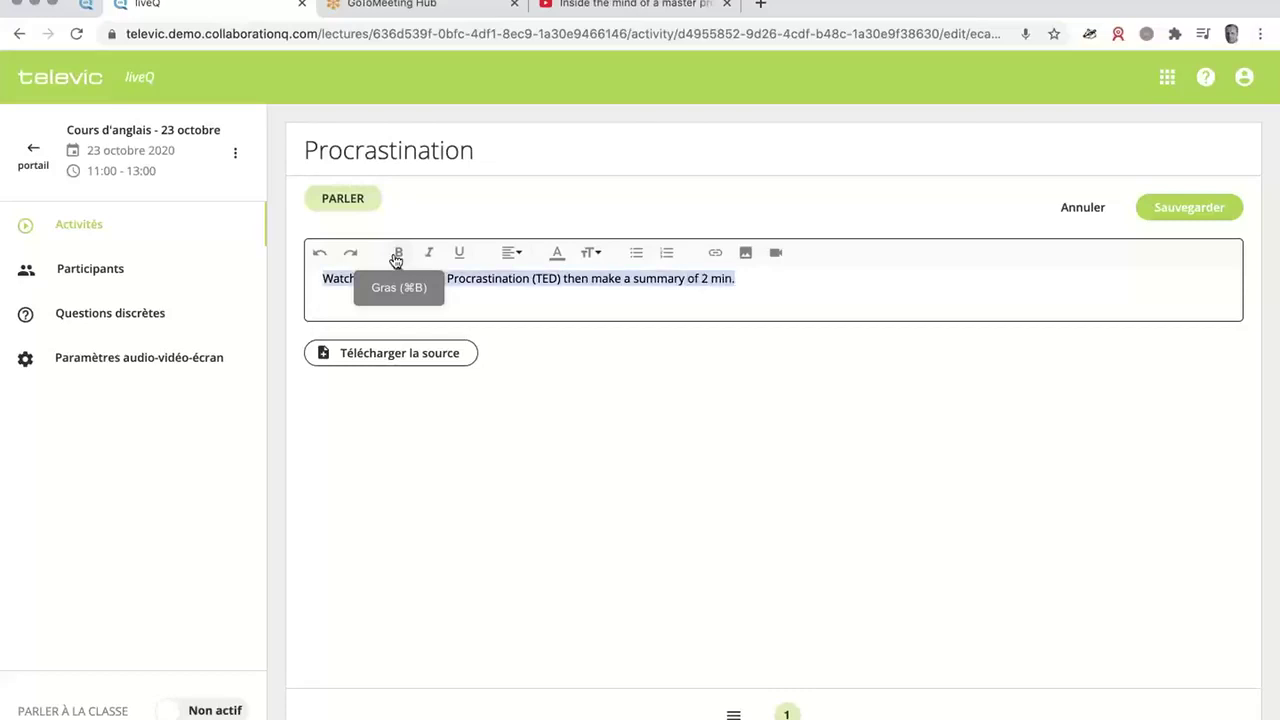
left_click(397, 255)
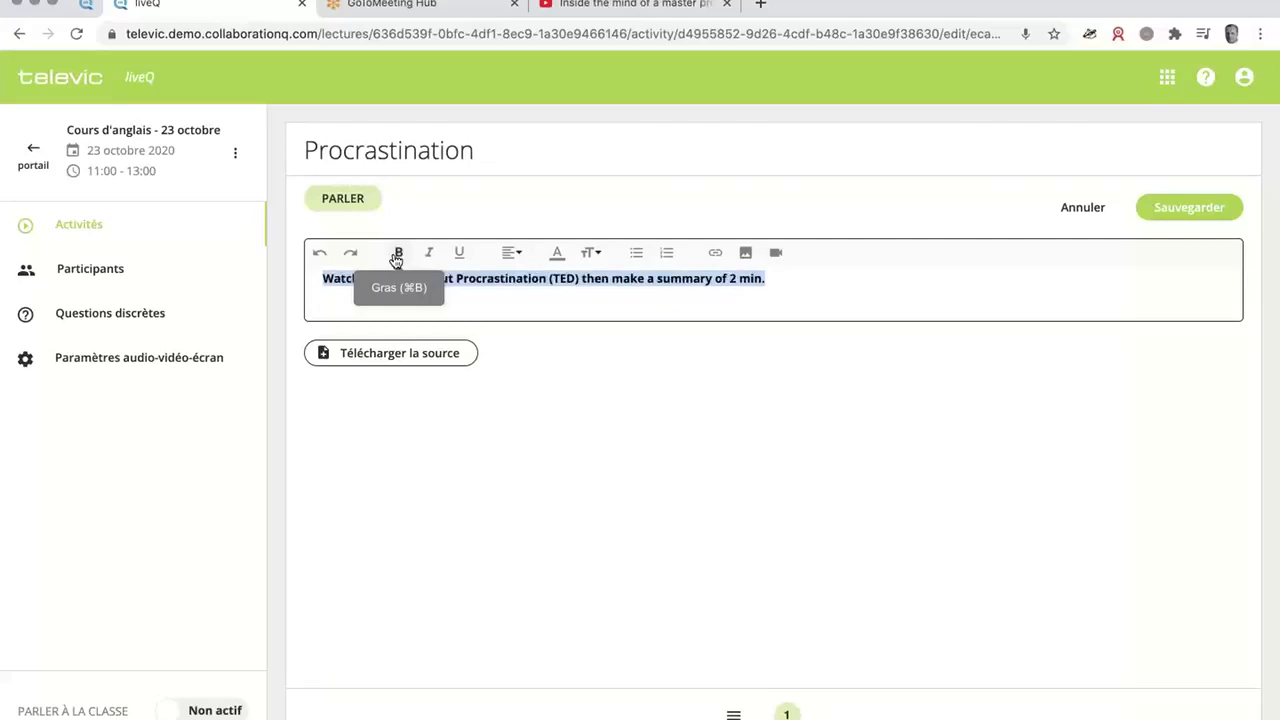
key("Right")
key("Return")
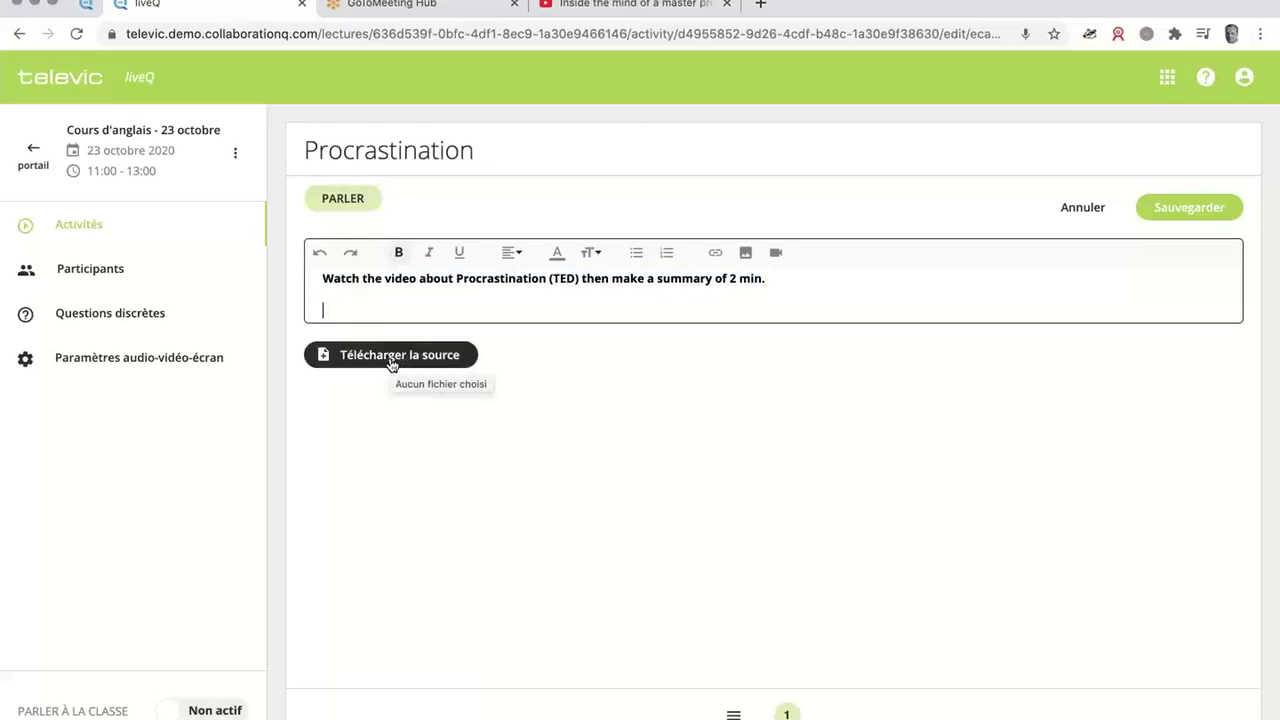
- Embed the YouTube video youtube.com/watch?v=arj7oStGLkU below the instruction, then save the activity and return to the lesson's activity list
left_click(776, 254)
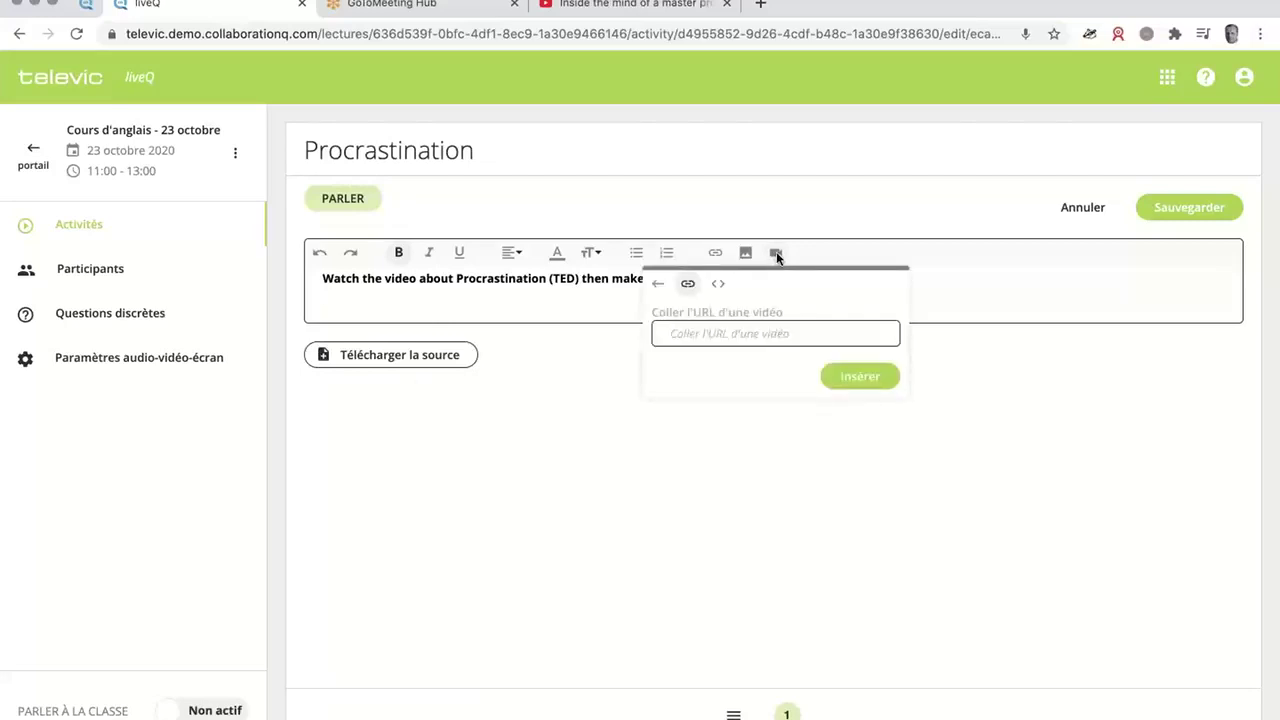
left_click(626, 5)
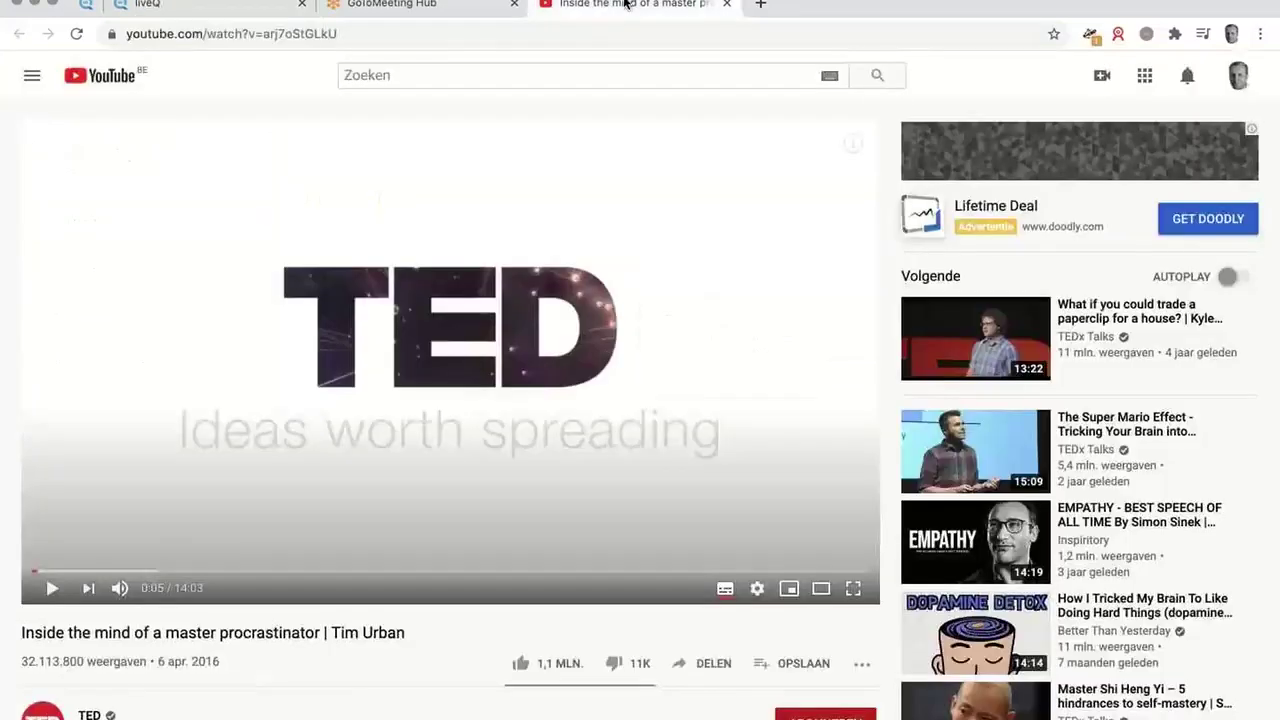
left_click(458, 34)
key("super+c")
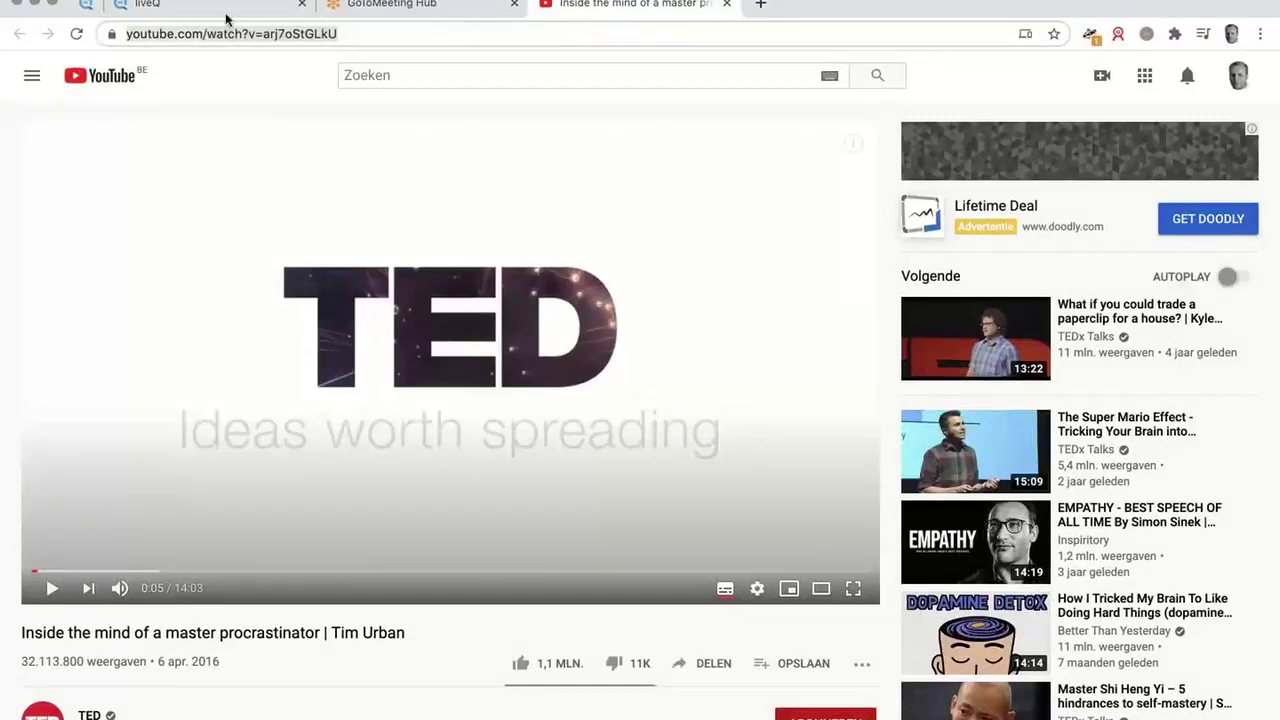
left_click(197, 8)
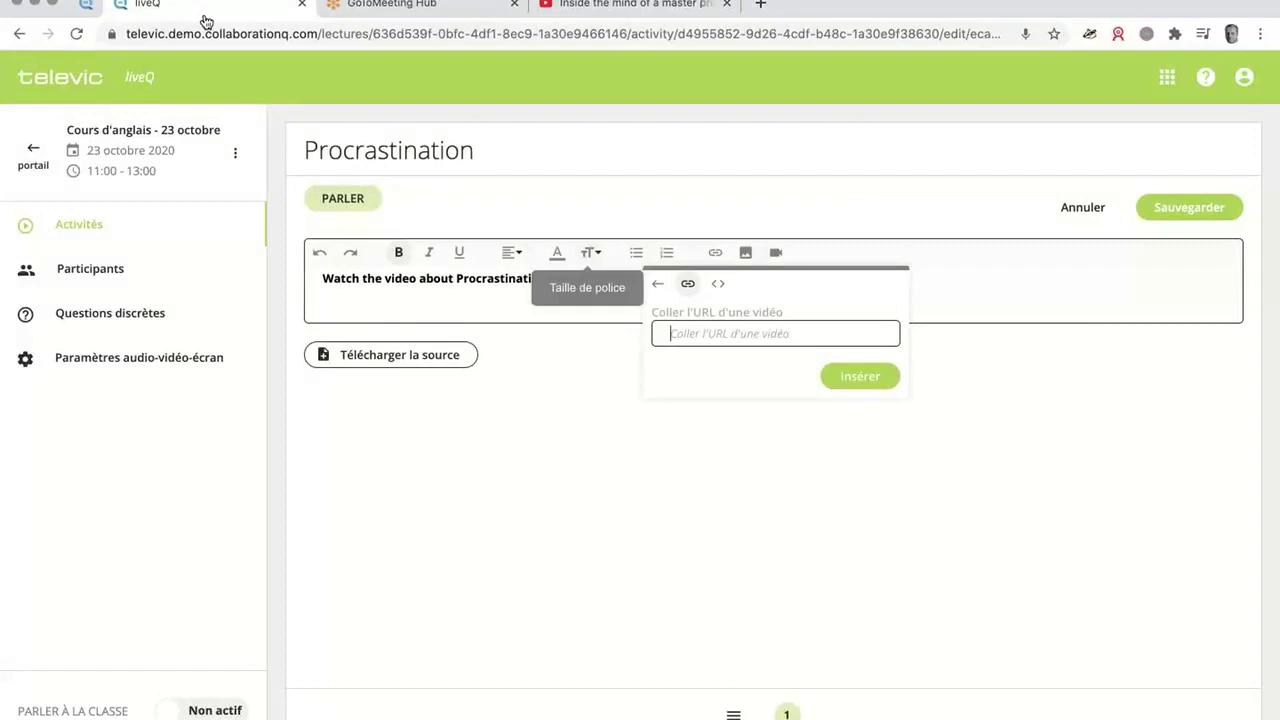
key("super+v")
left_click(847, 385)
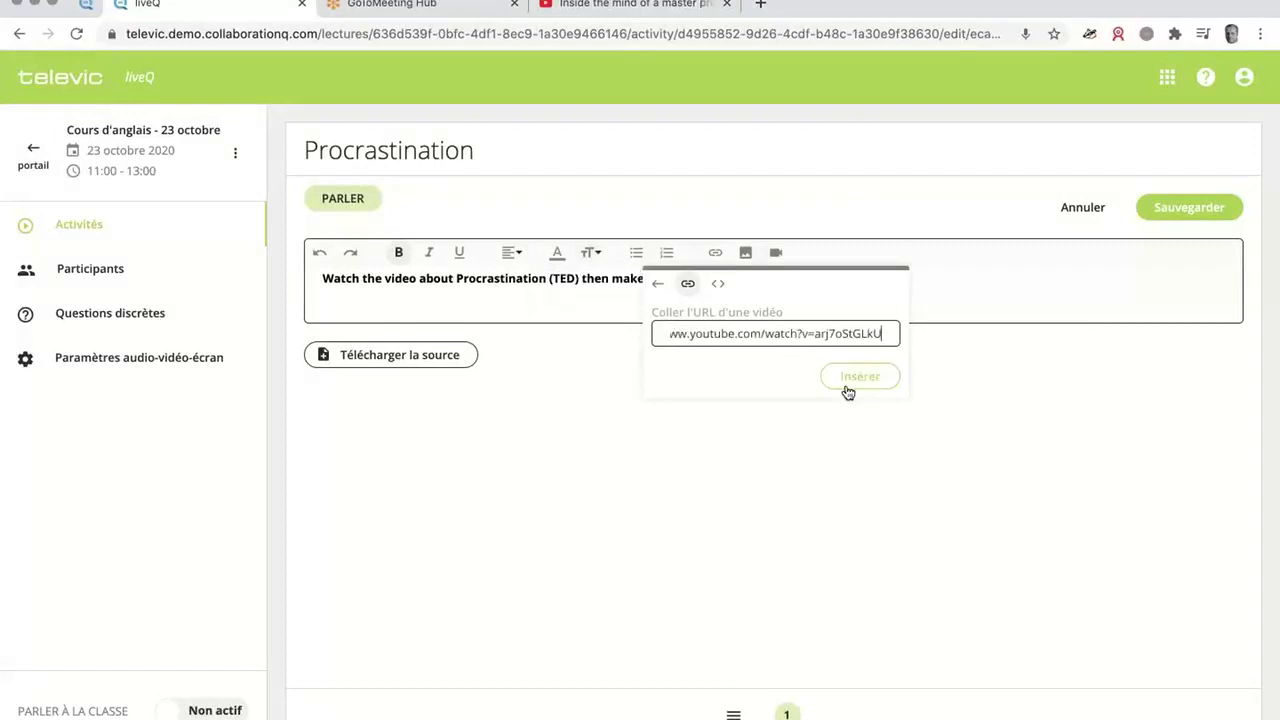
left_click(847, 388)
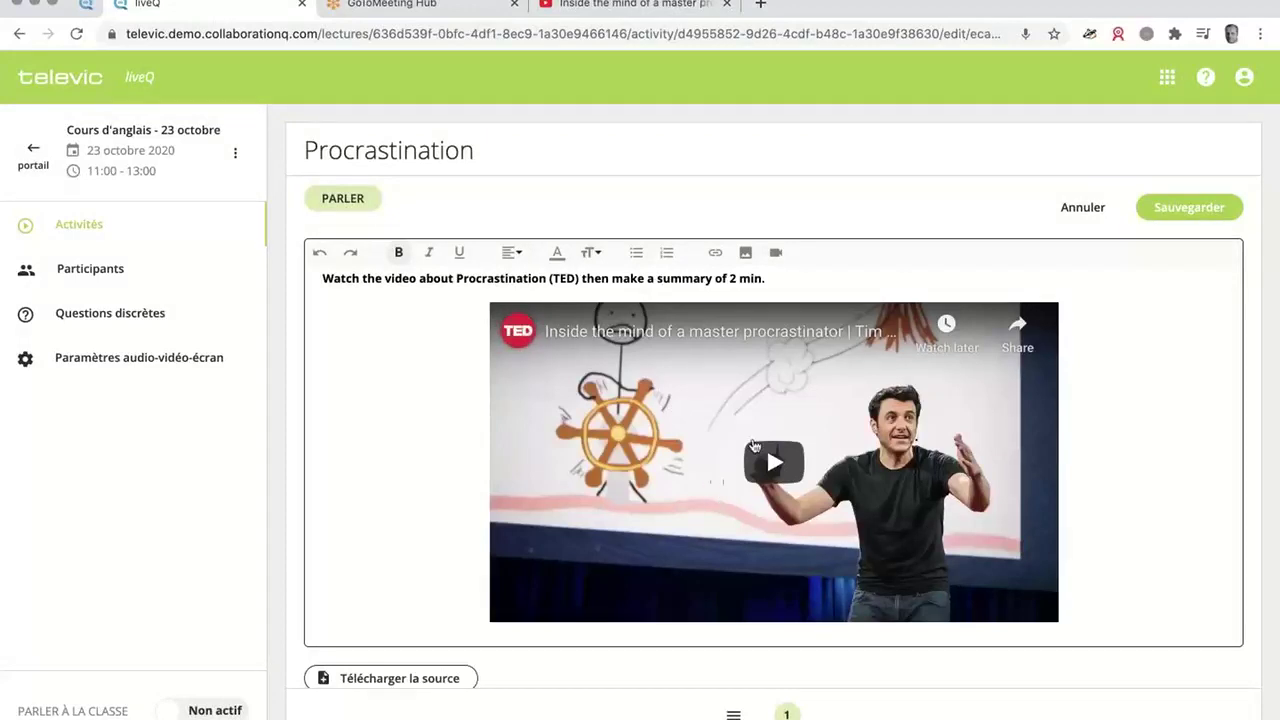
left_click(1177, 209)
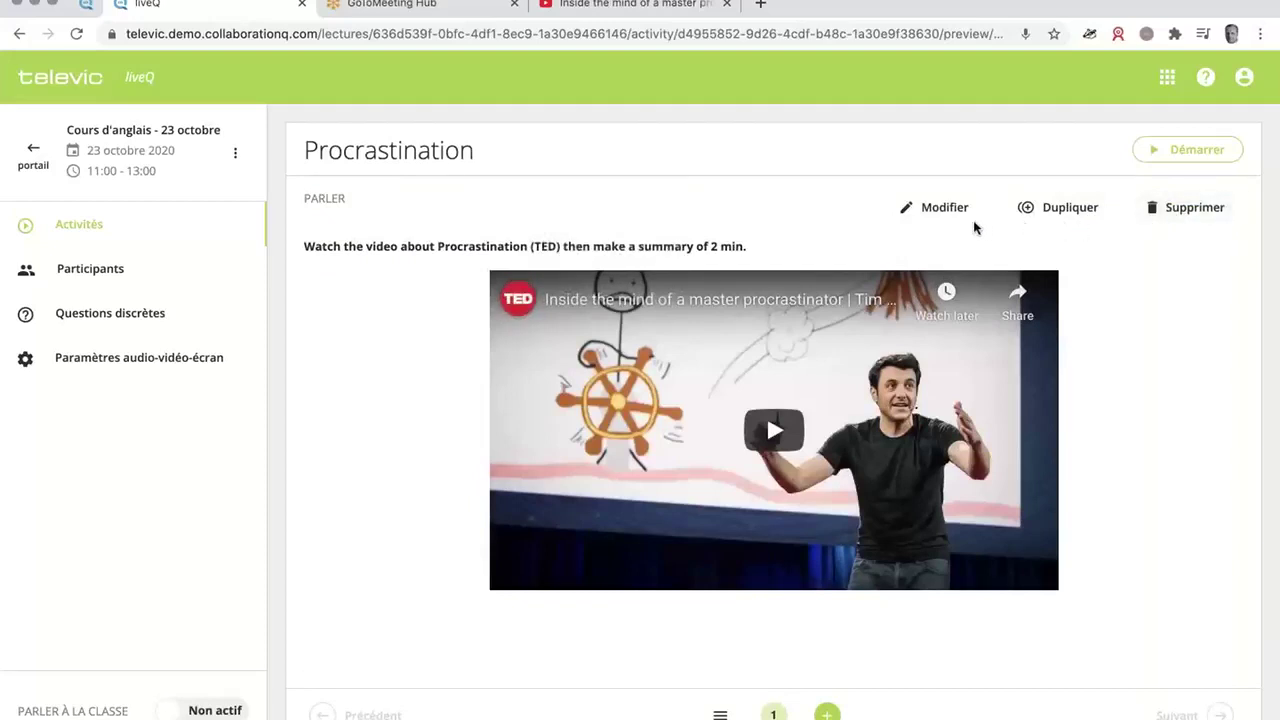
left_click(77, 228)
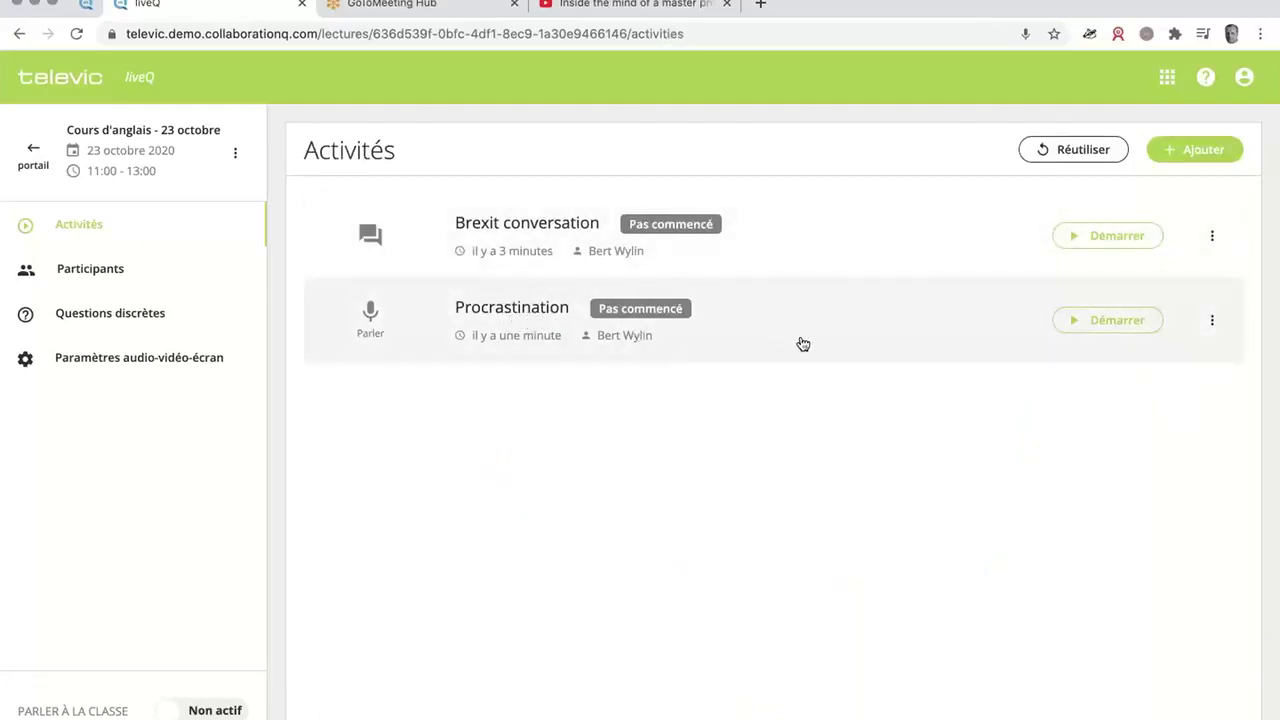
- Add another speaking (Parler) activity and replace its default title with "Listen and repeat"
left_click(1166, 149)
left_click(597, 469)
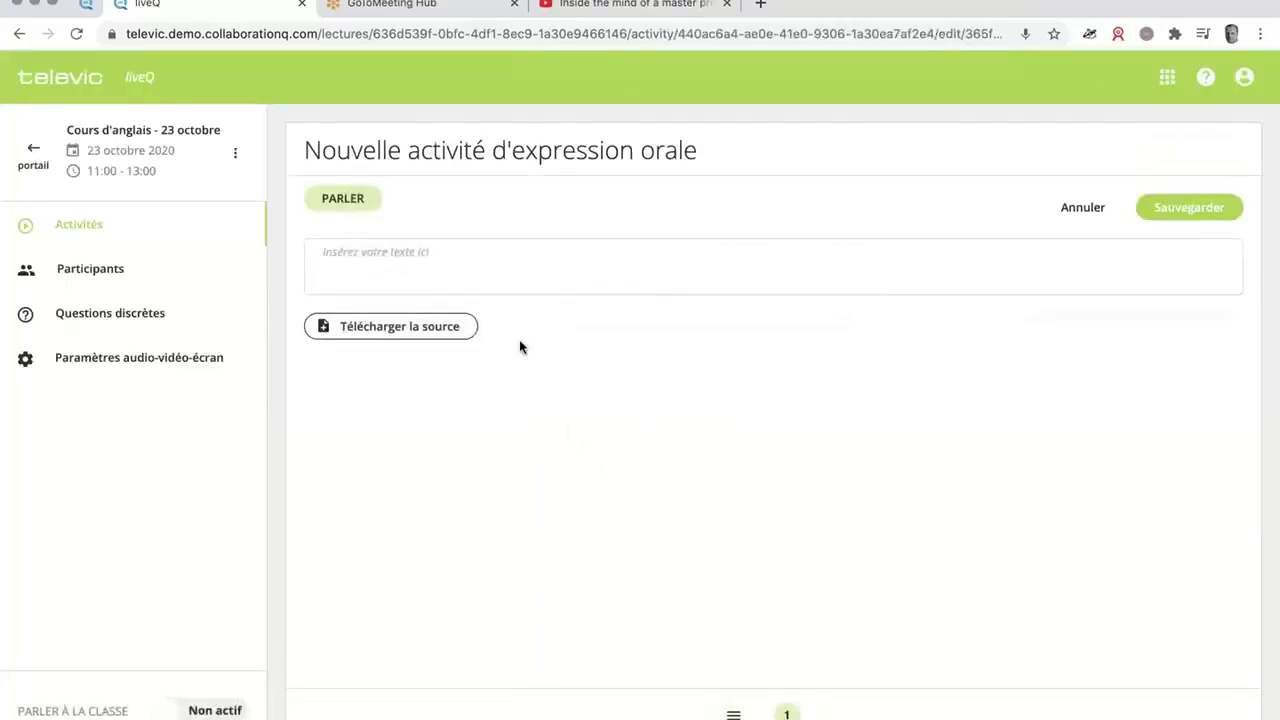
left_click(310, 143)
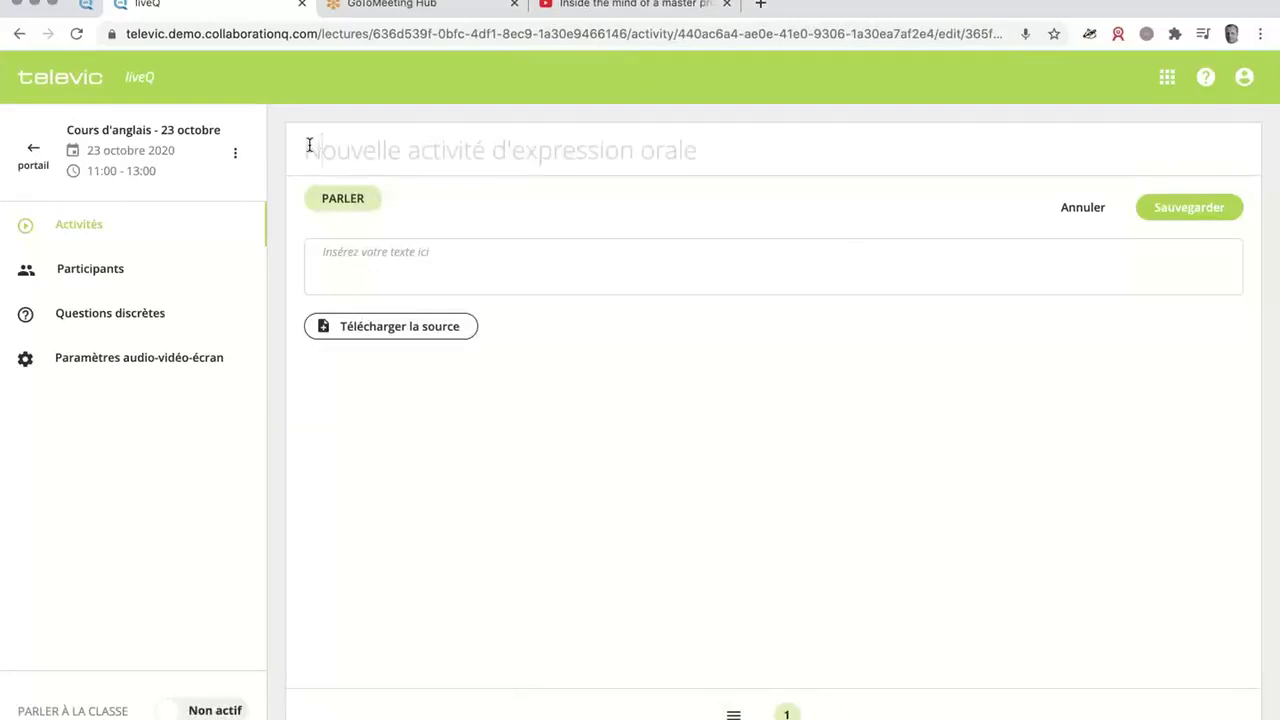
type("Listen")
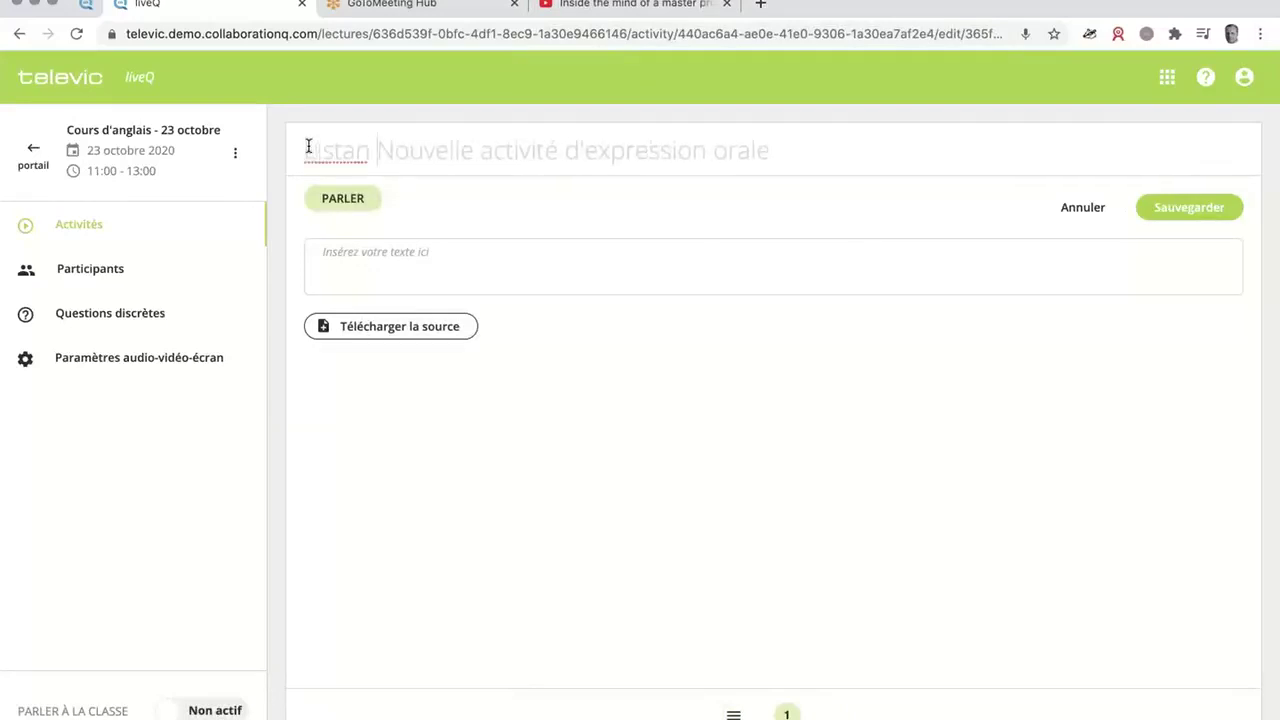
type(" and repaet")
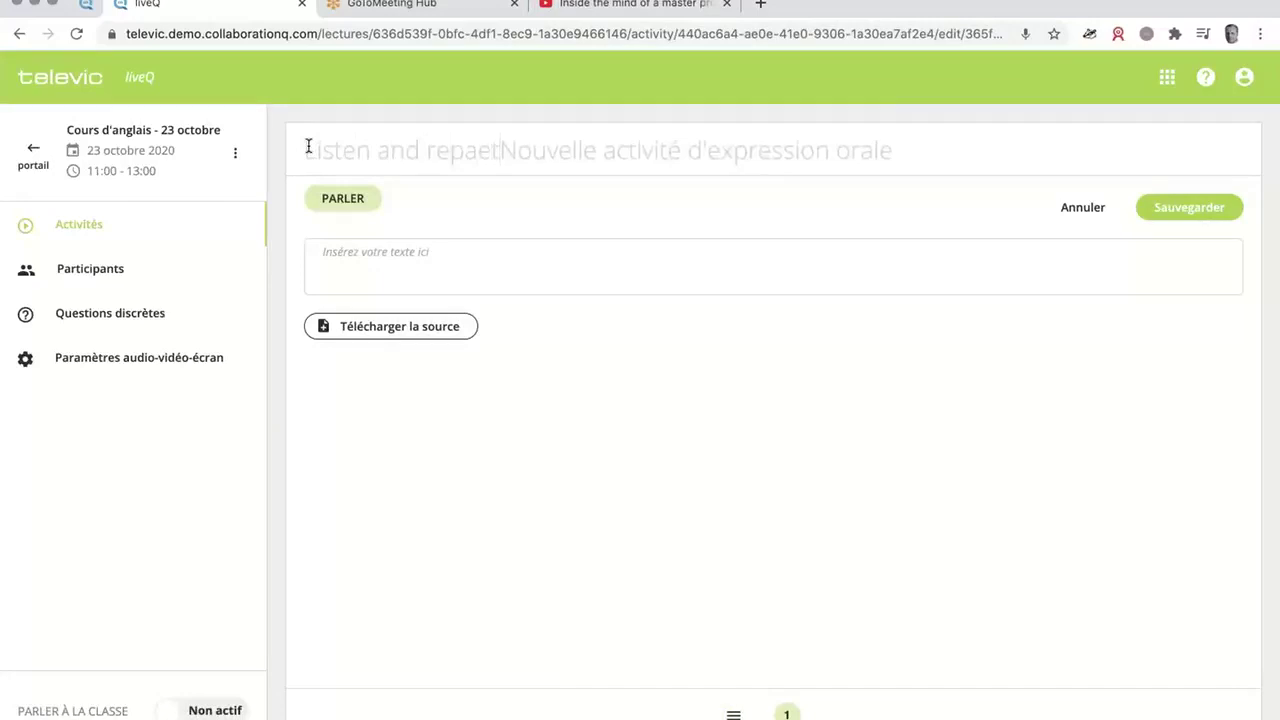
key("super+shift+Right")
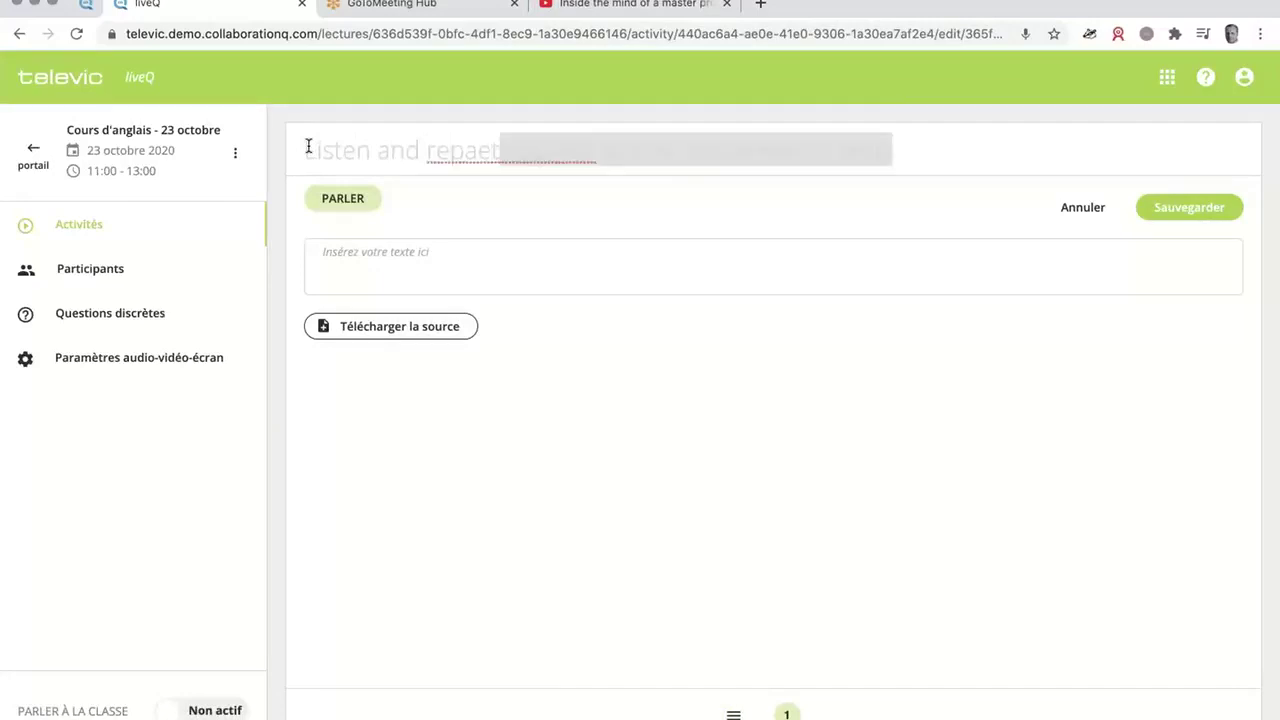
key("BackSpace")
key("BackSpace")
key("BackSpace")
type("eat")
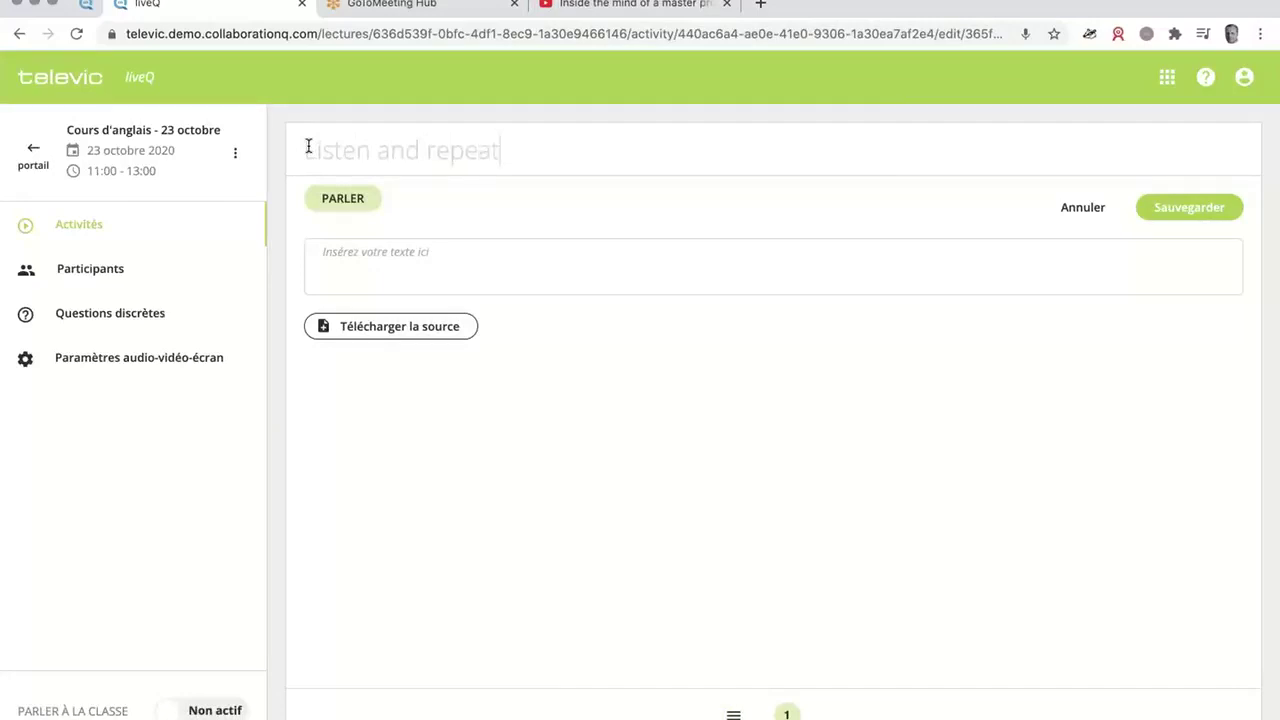
- Enter the activity instruction "Listen and repeat the sentences."
left_click(408, 263)
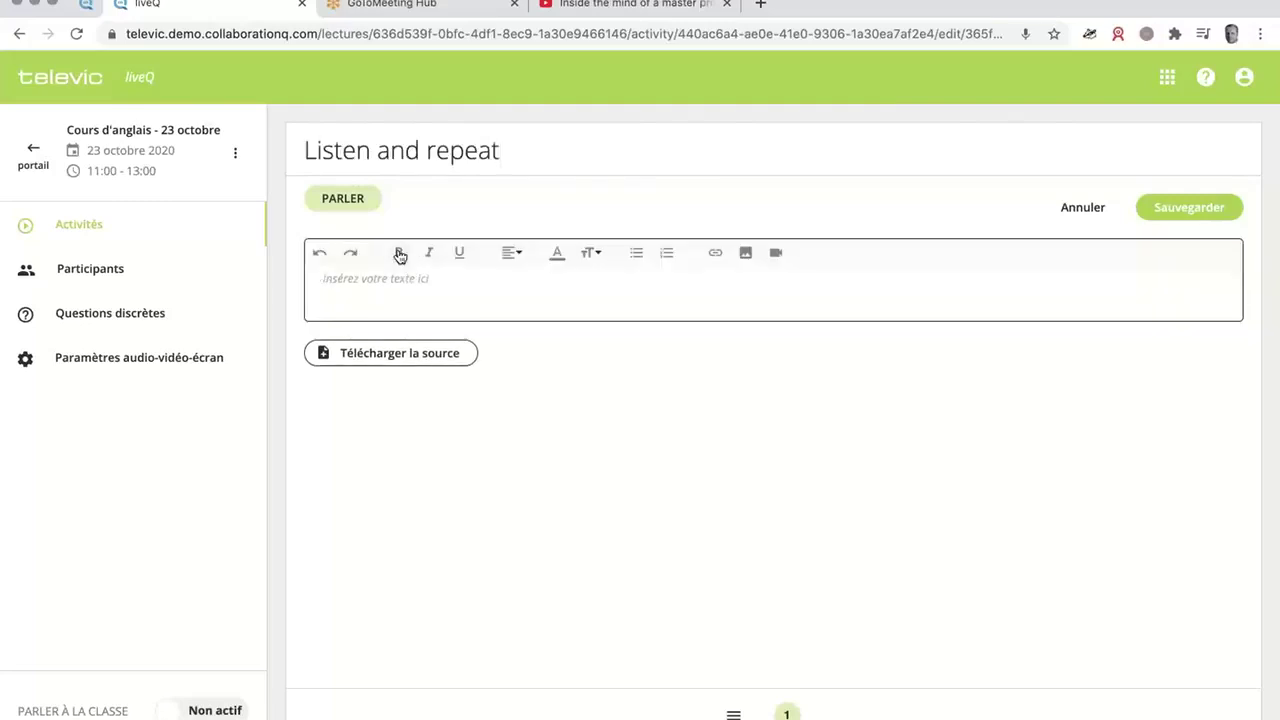
type("Listen and repeat th")
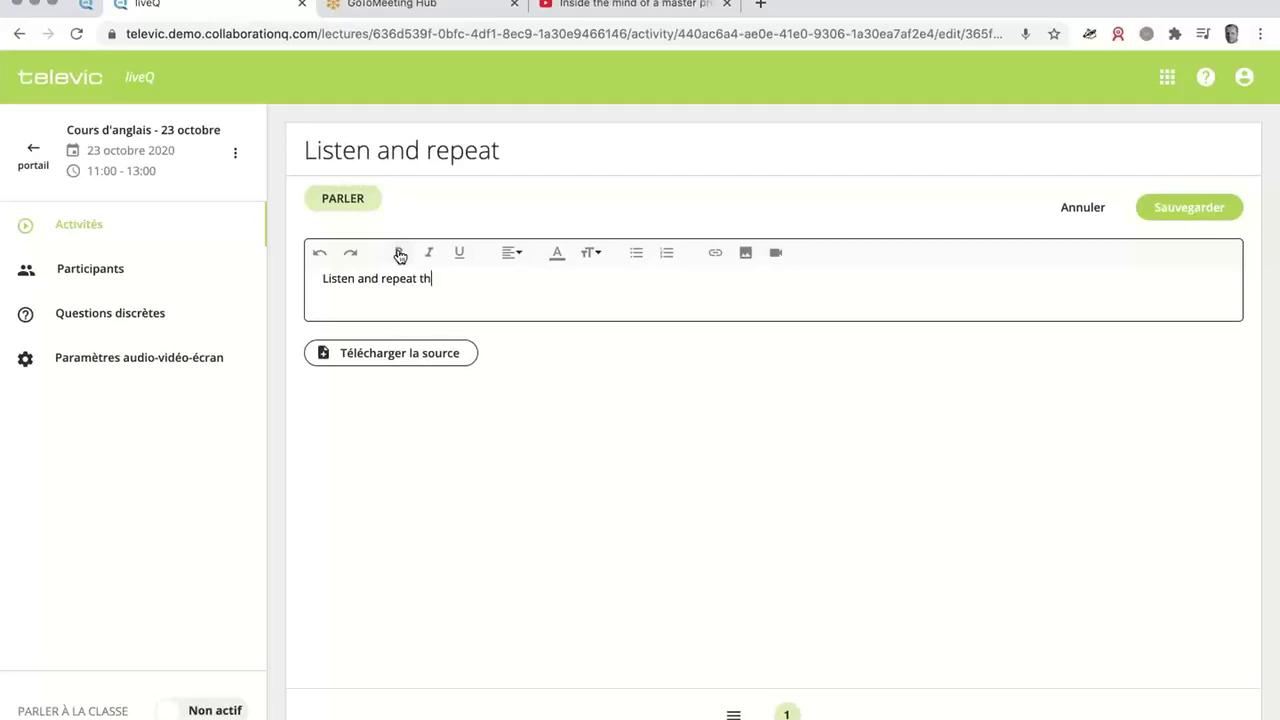
type("e sentences.")
- Upload 1.1.B.mp3 from the cQ demo content folder as the activity's source, then save and return to the lesson's activity list
left_click(420, 357)
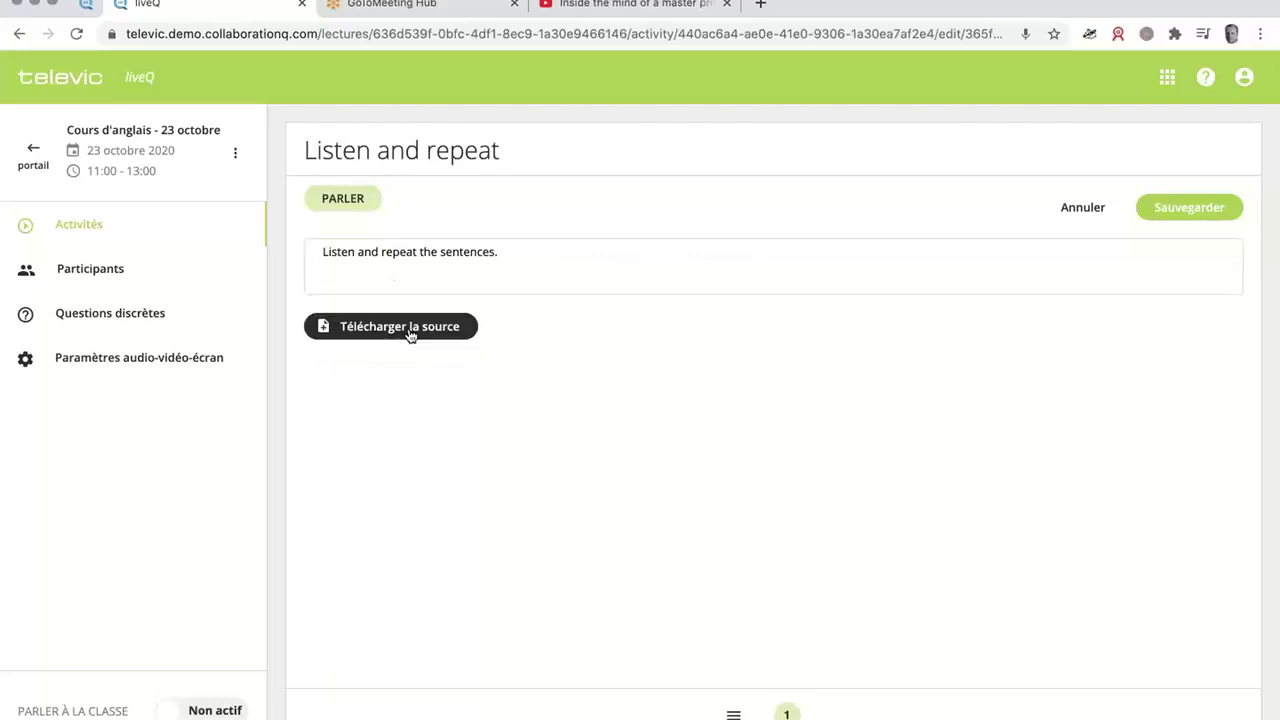
left_click(409, 330)
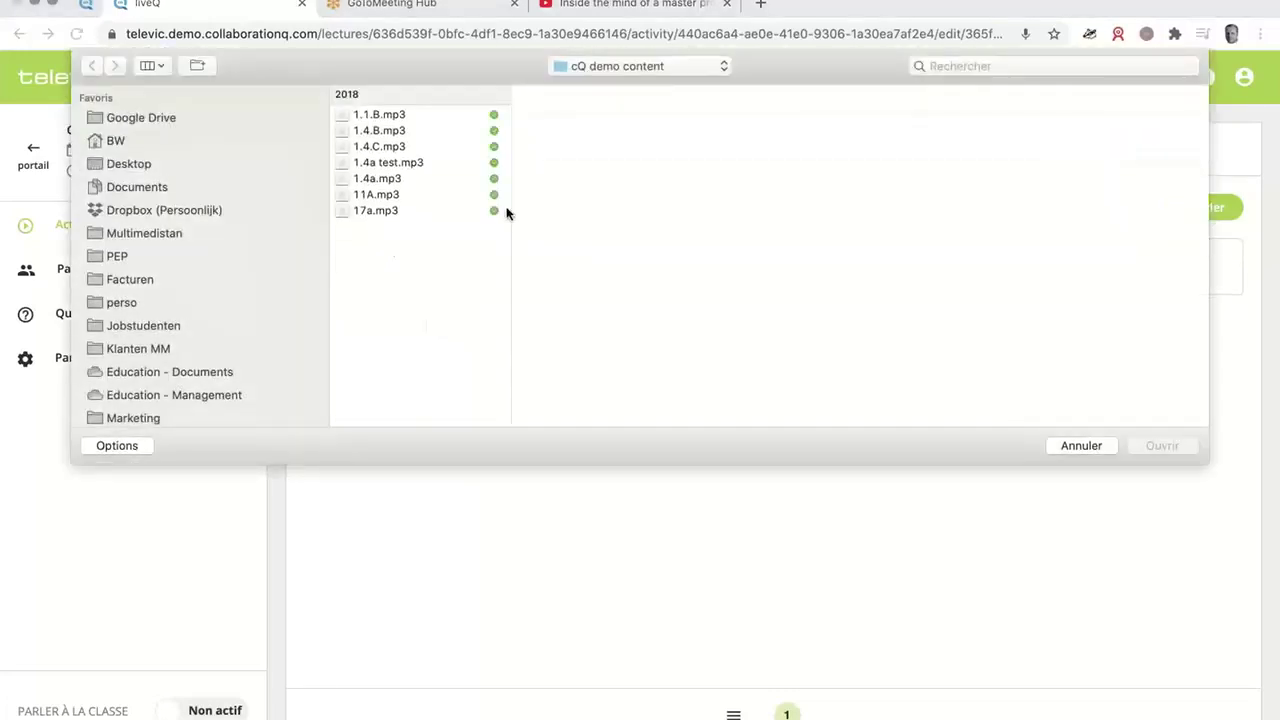
left_click(390, 116)
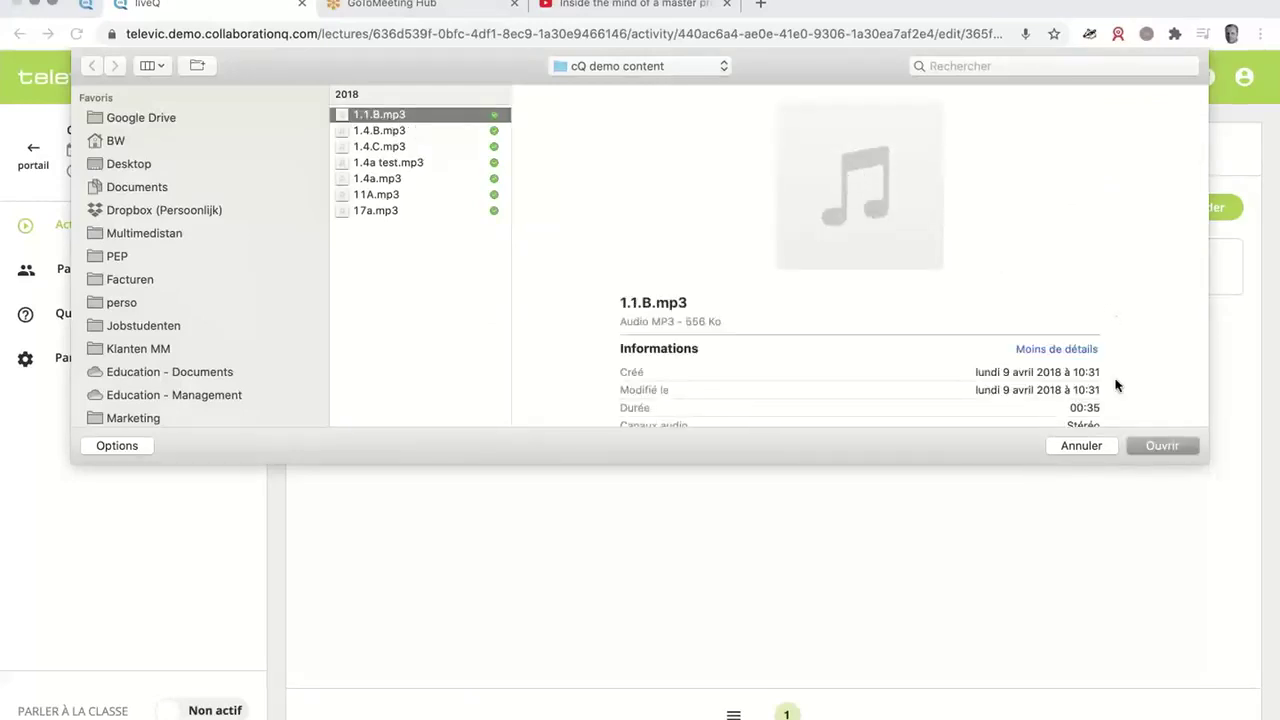
left_click(1113, 502)
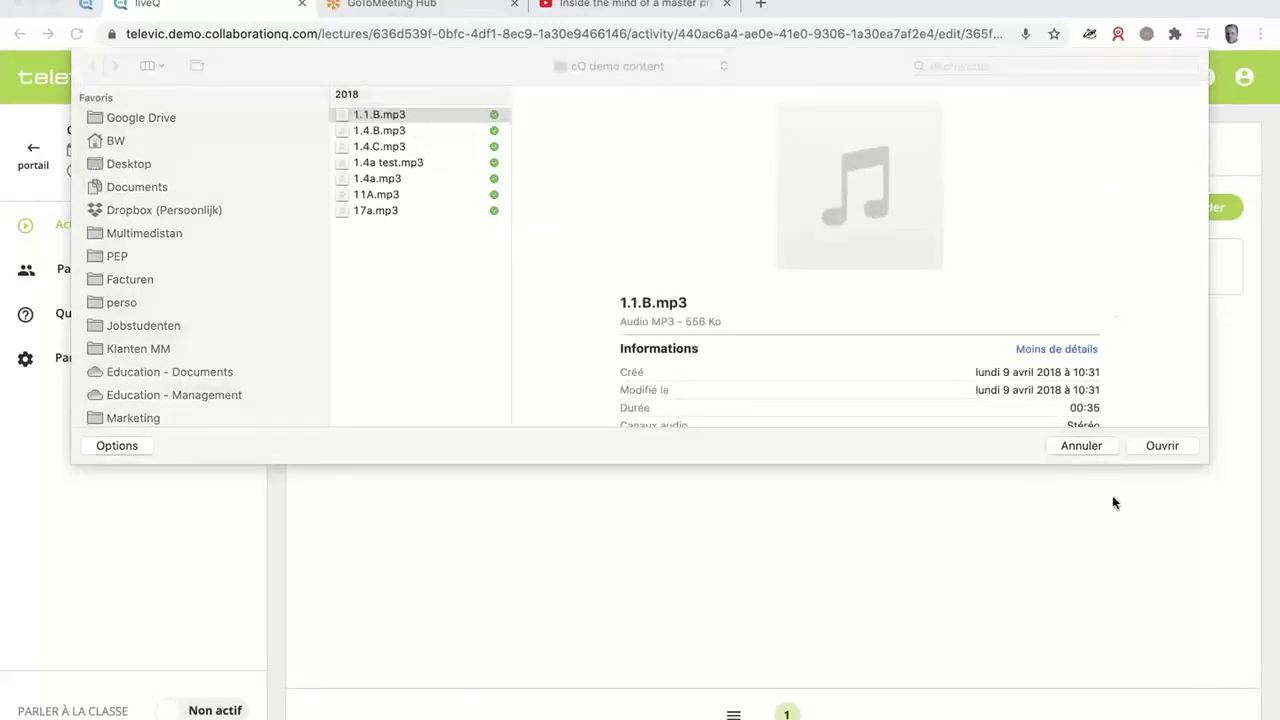
left_click(1157, 447)
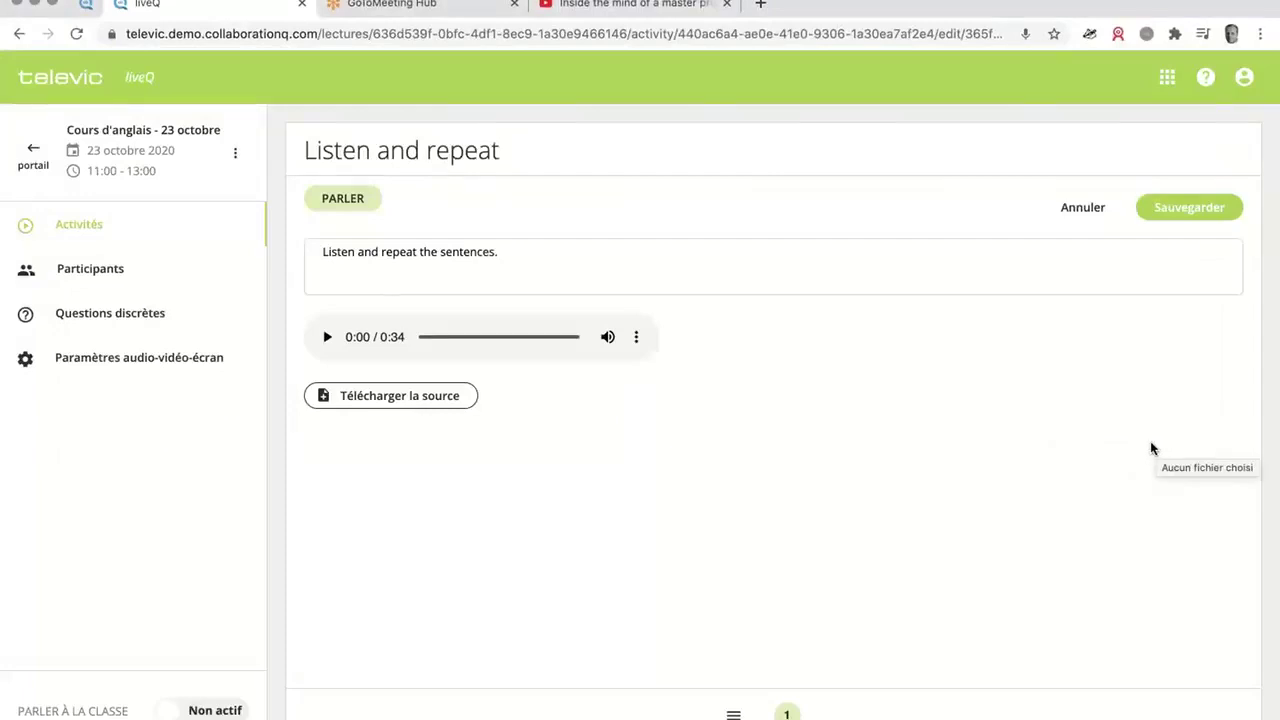
left_click(1183, 207)
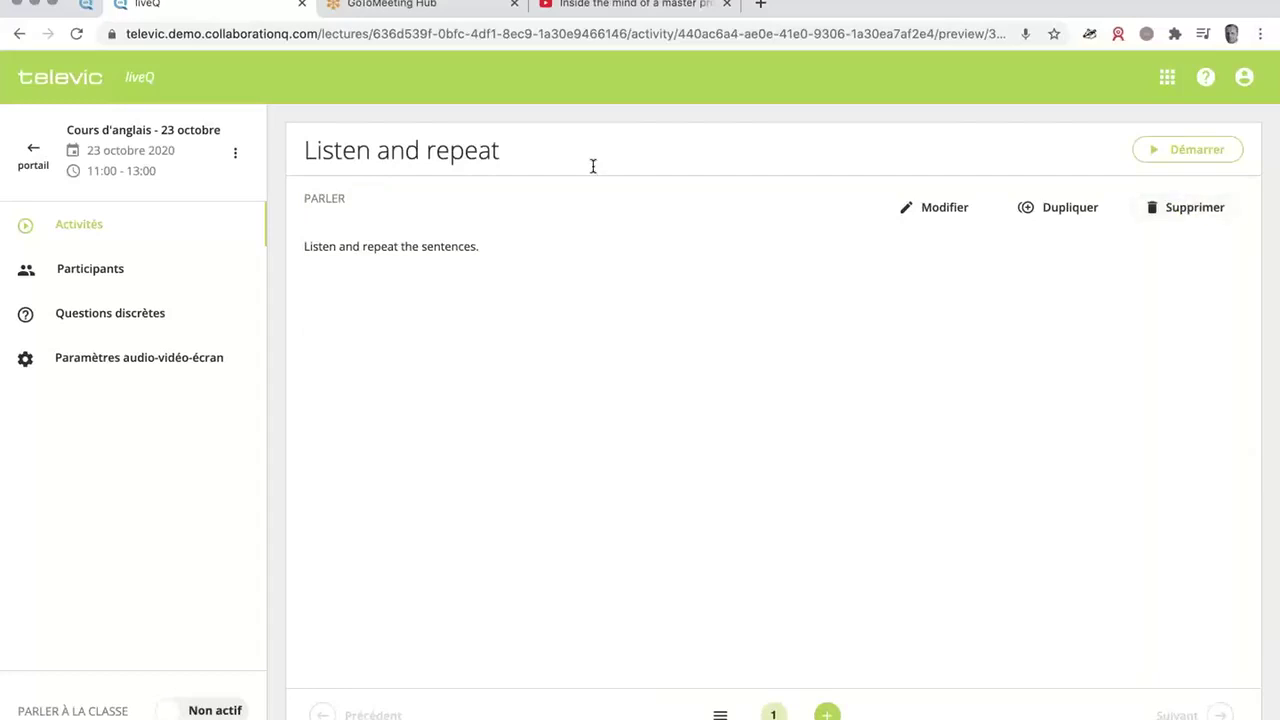
left_click(139, 243)
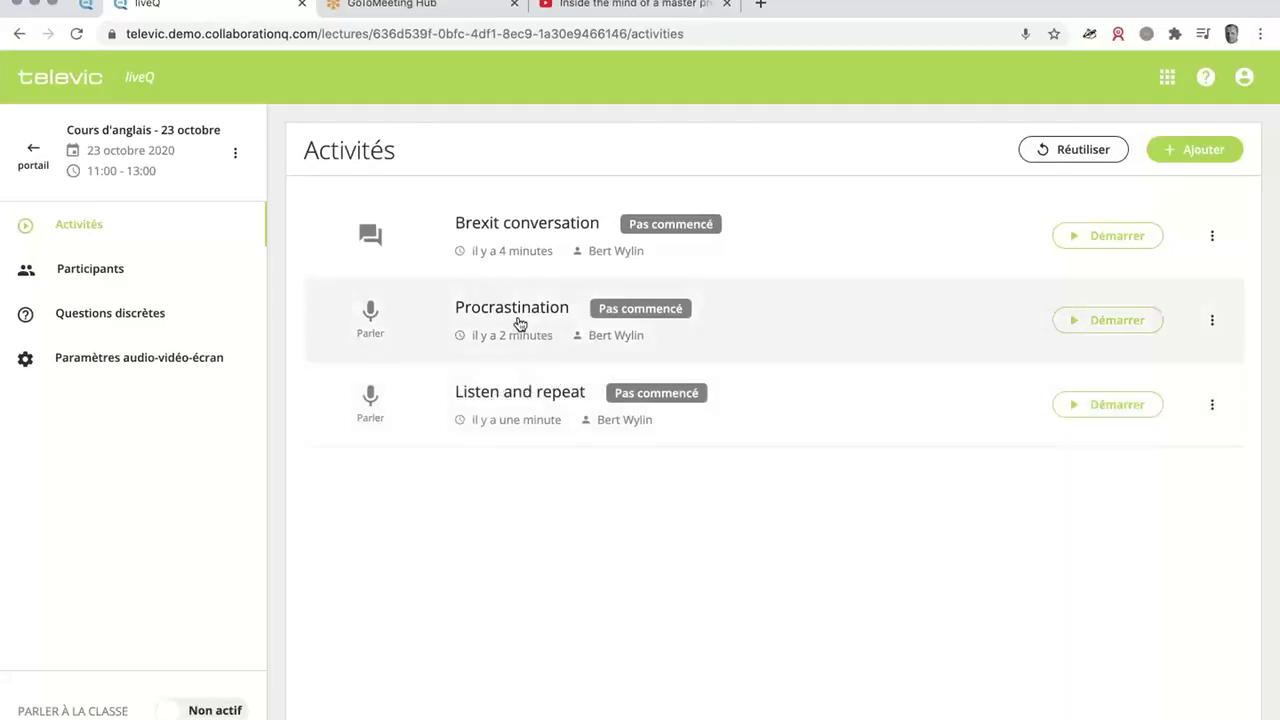
- Review the lesson's participants and the portal's today, planned and finished lessons, and return to the 23 October lesson's activity list
left_click(132, 278)
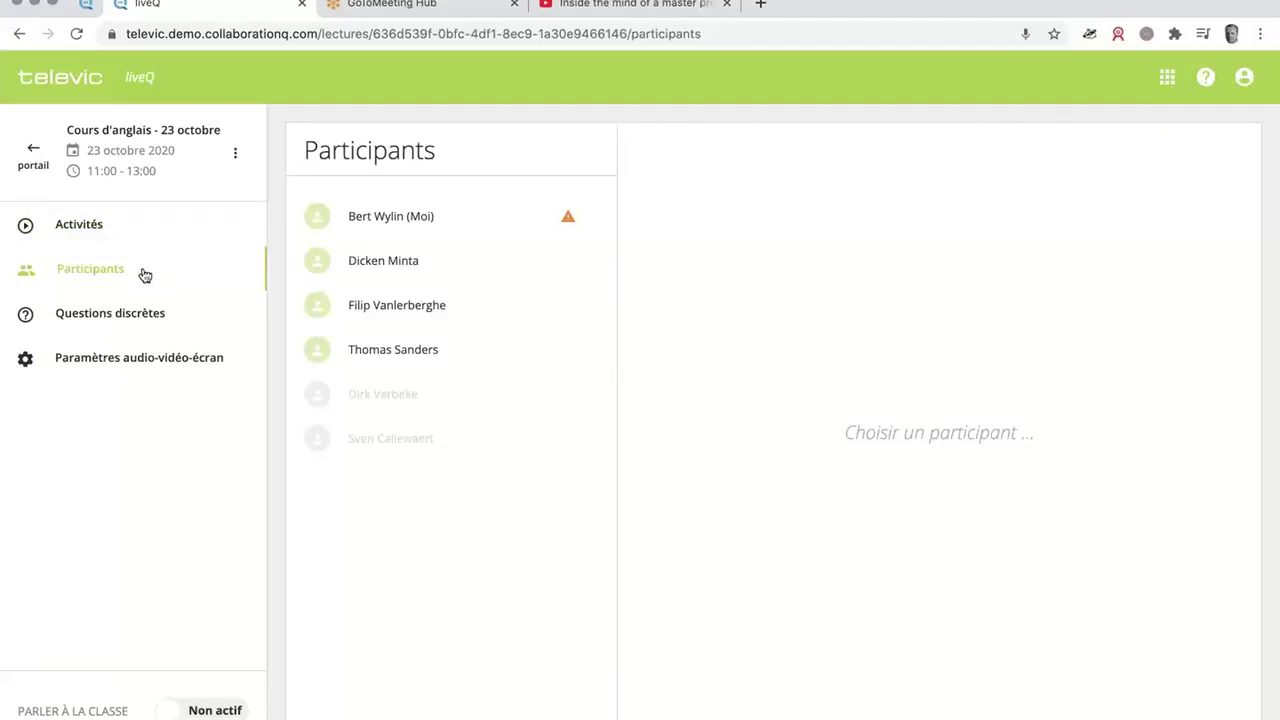
left_click(34, 155)
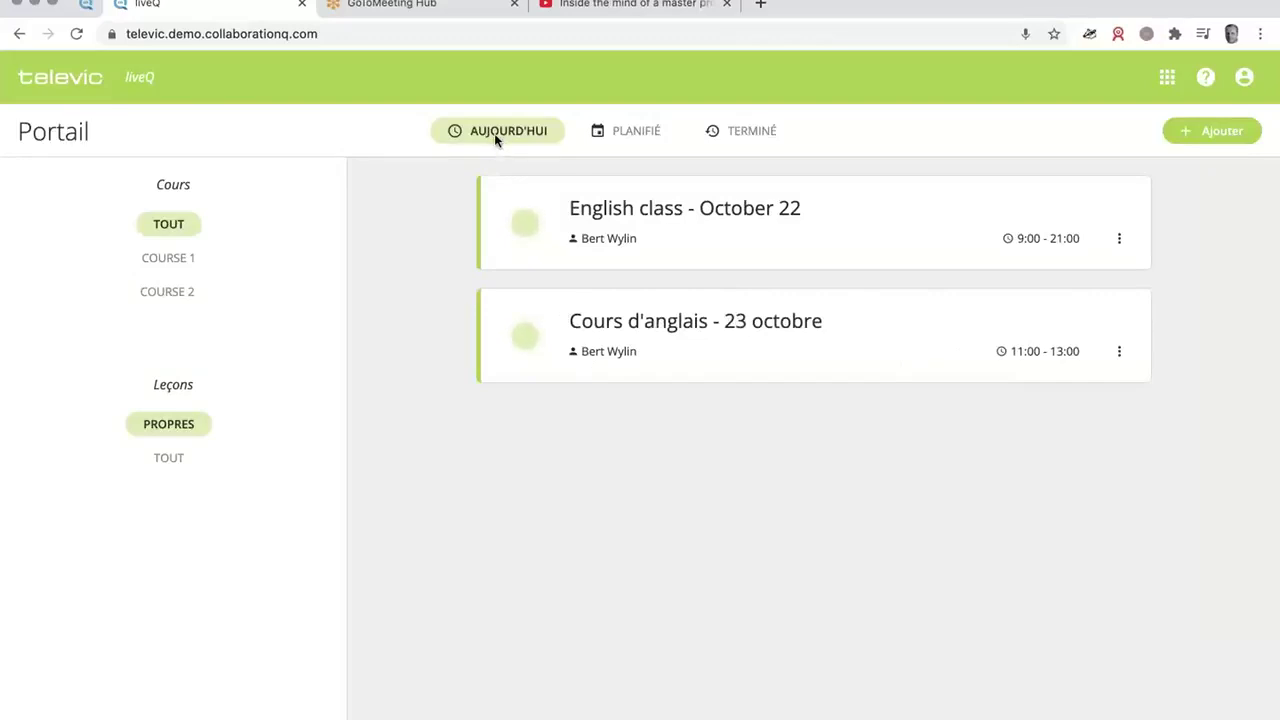
left_click(632, 133)
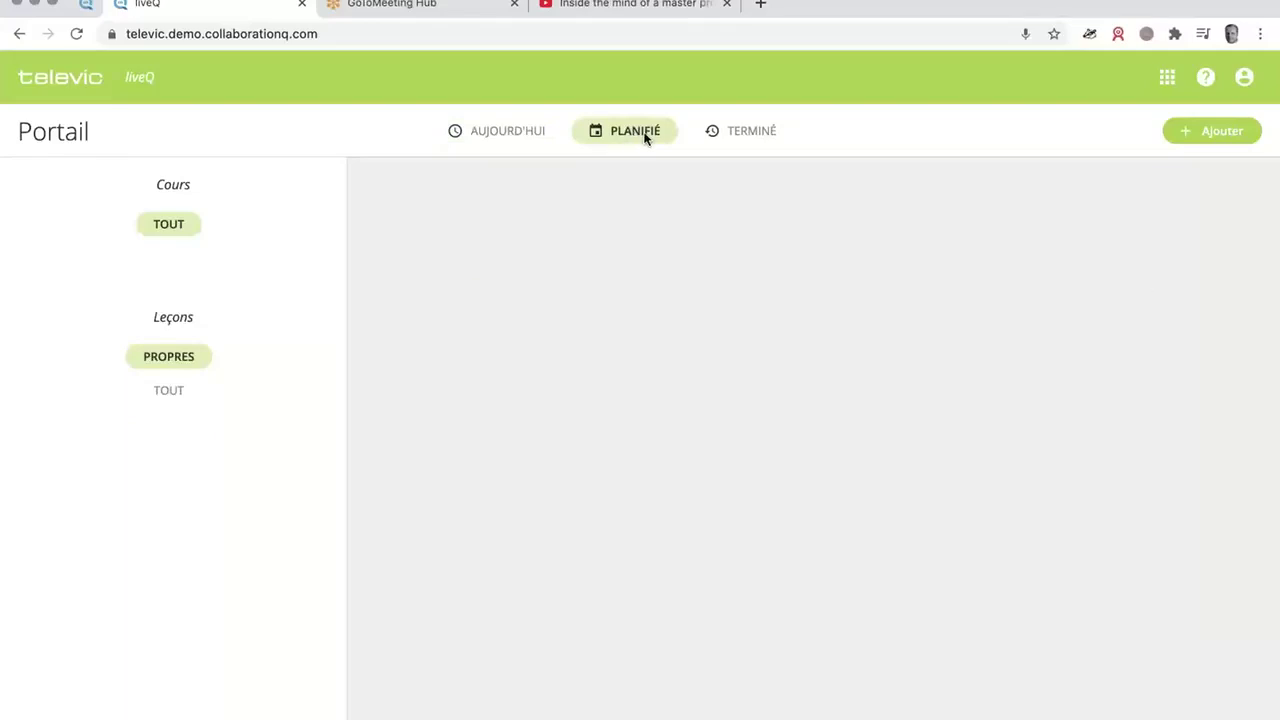
left_click(737, 132)
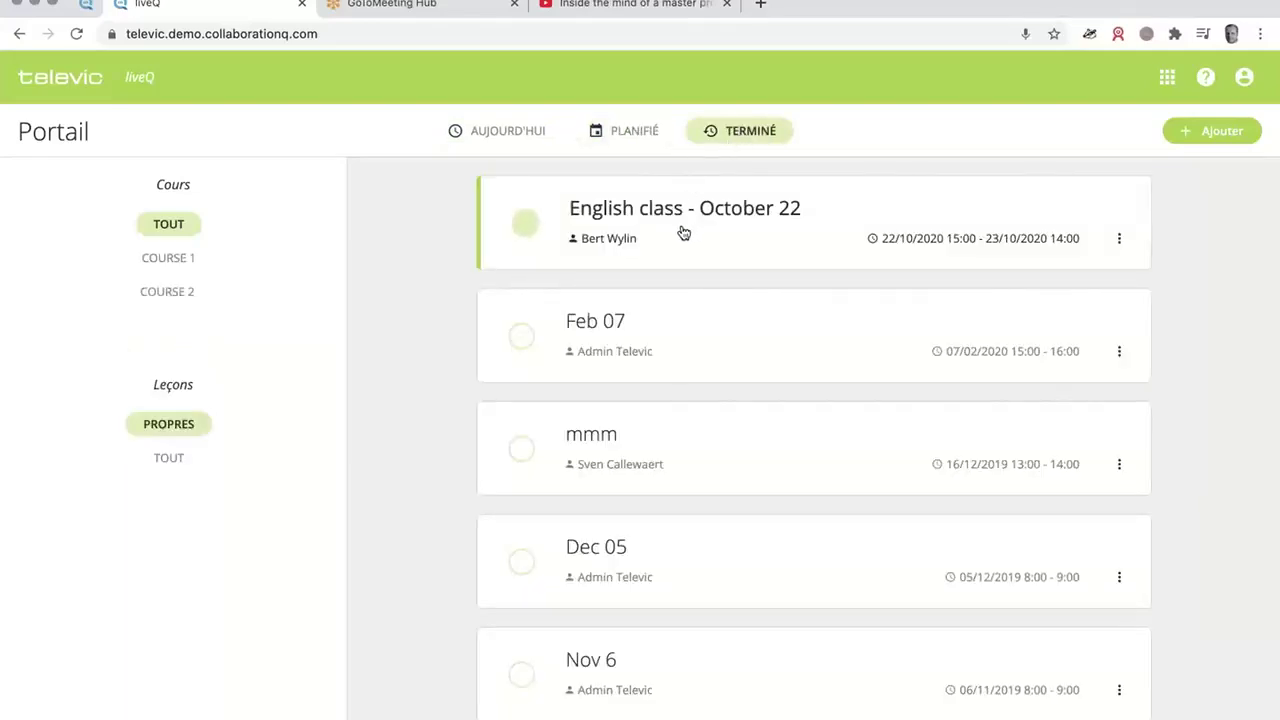
left_click(503, 137)
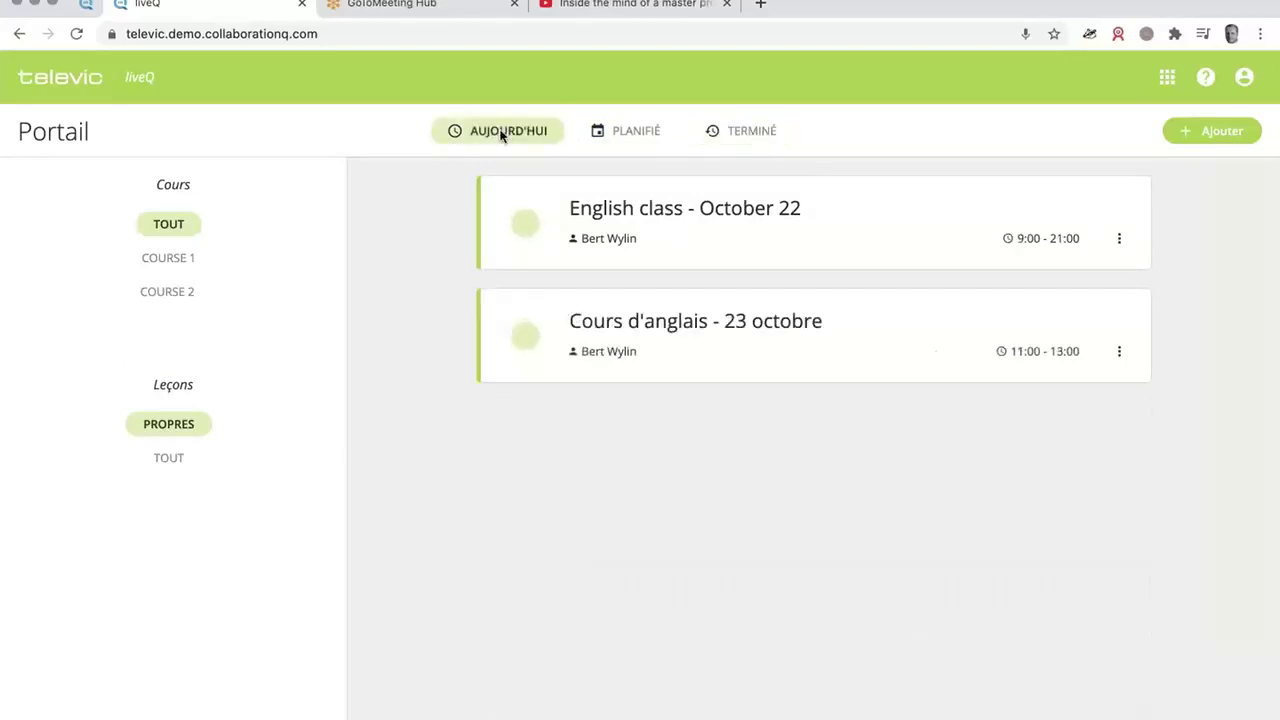
left_click(645, 327)
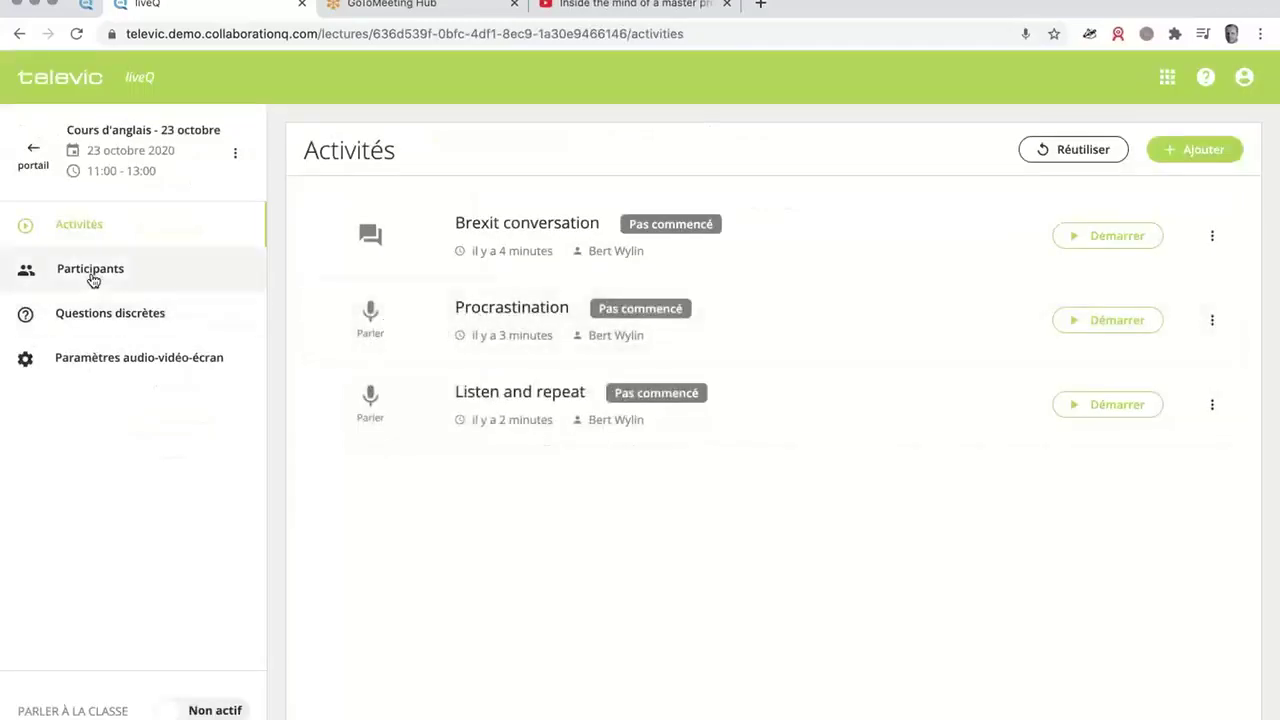
left_click(90, 270)
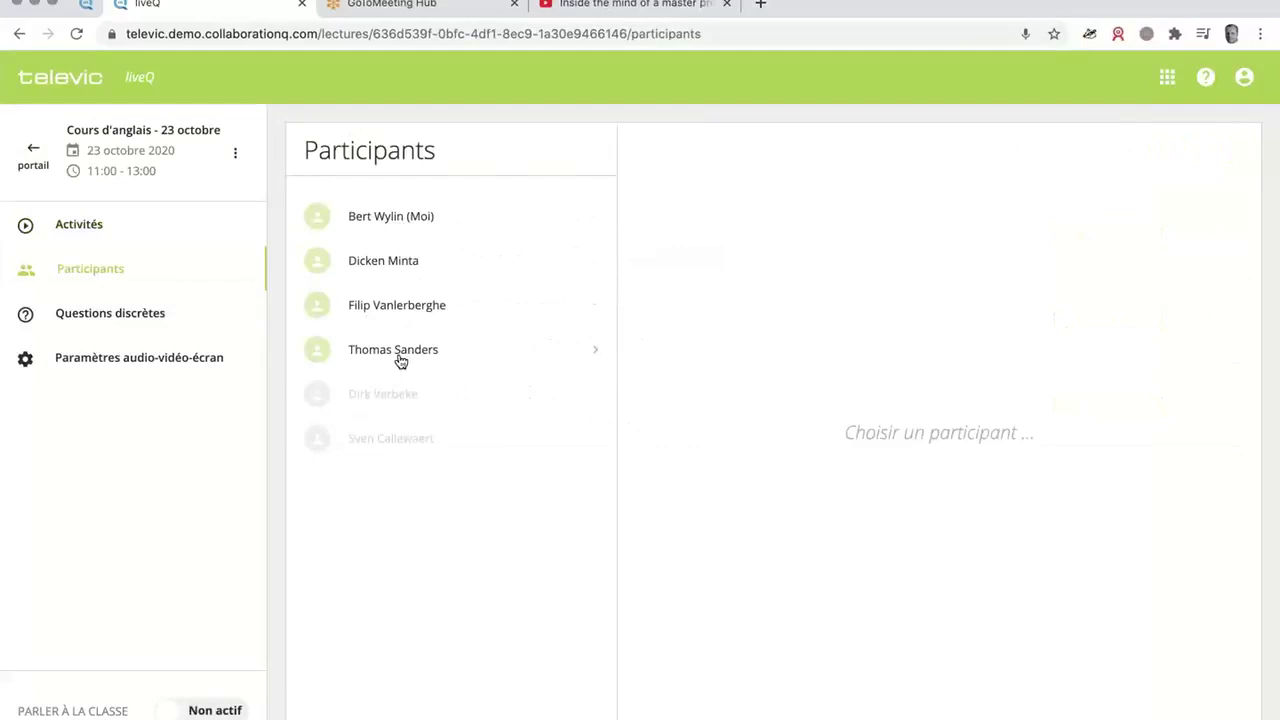
left_click(108, 229)
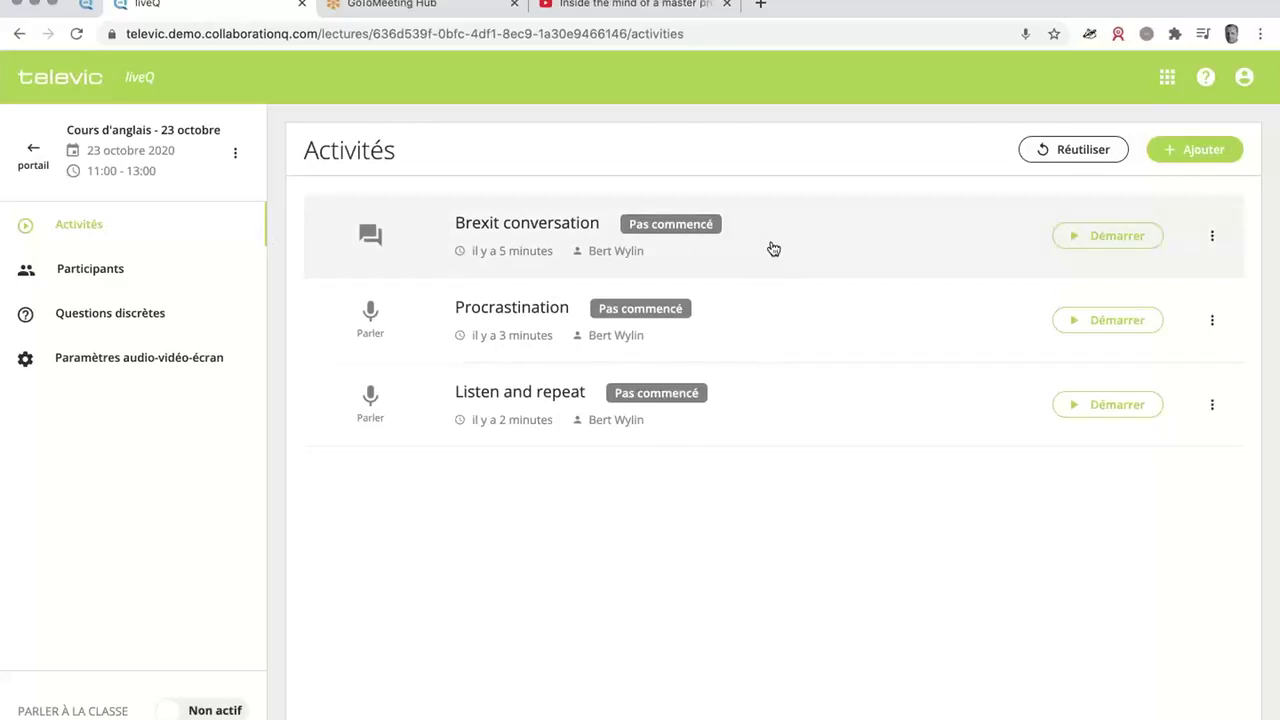
- Start the Brexit conversation activity with the present students divided into groups of 2 participants
left_click(1088, 237)
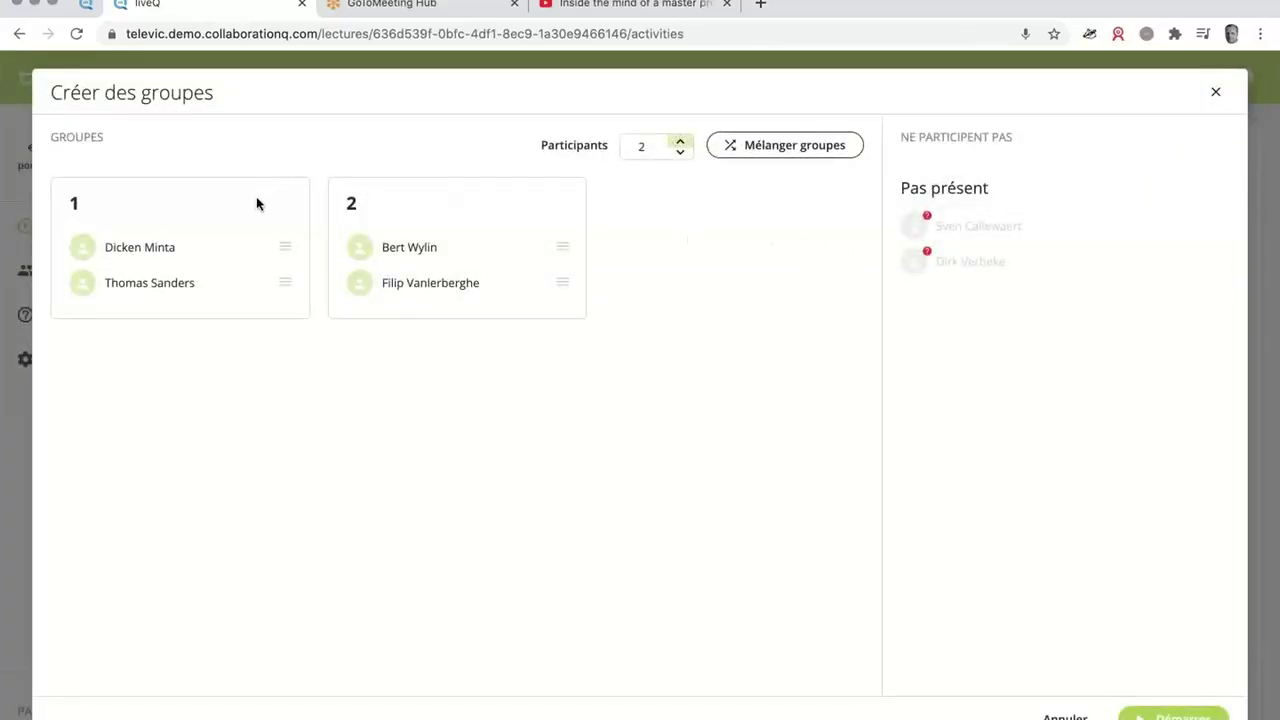
left_click(680, 142)
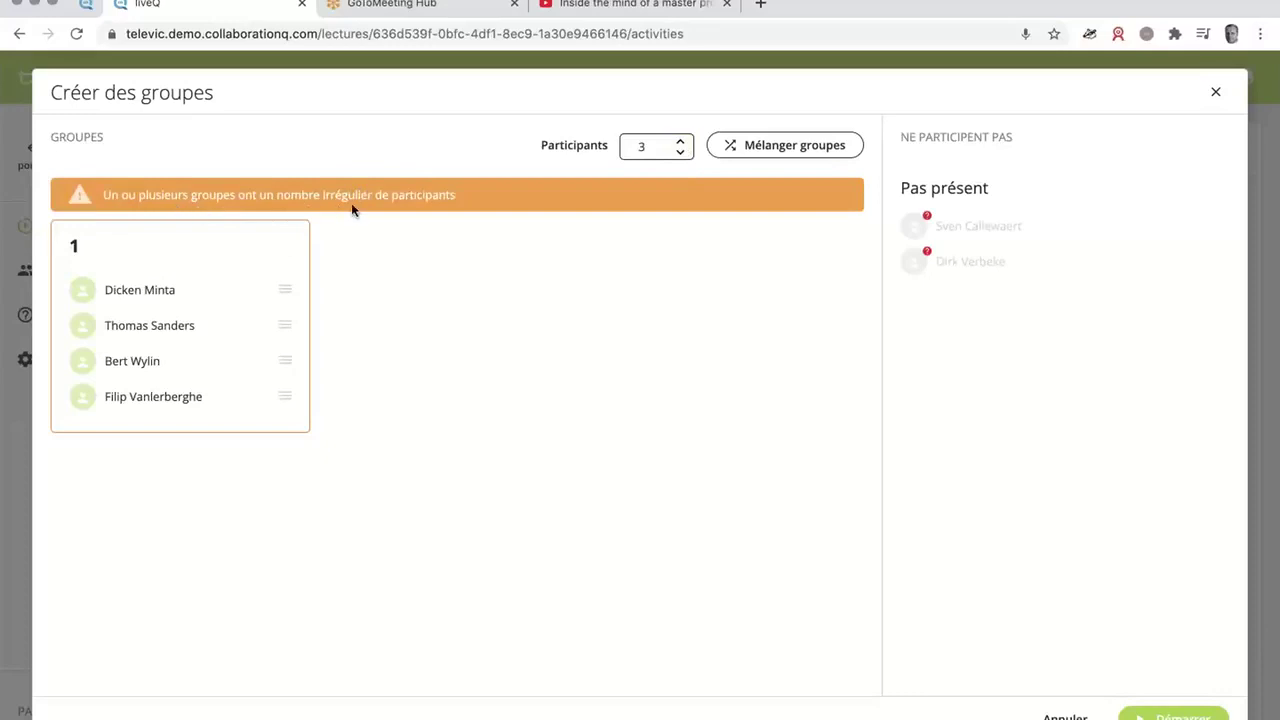
left_click(680, 153)
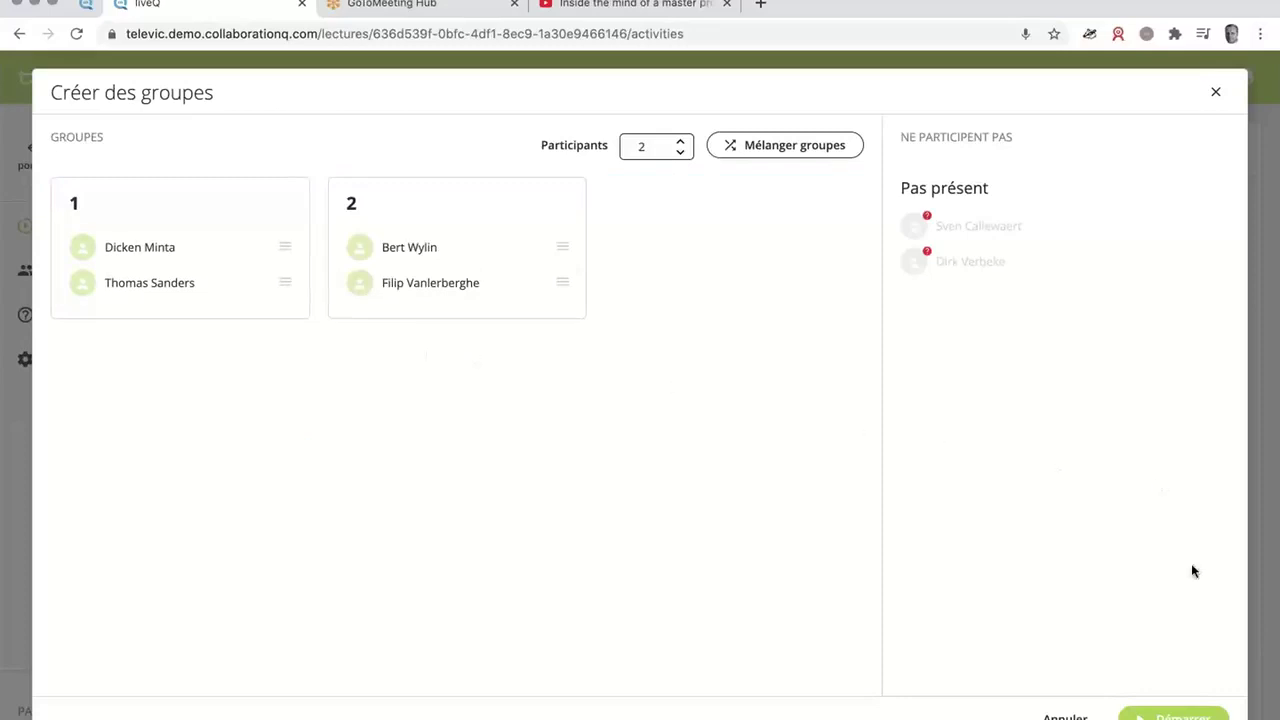
left_click(1163, 716)
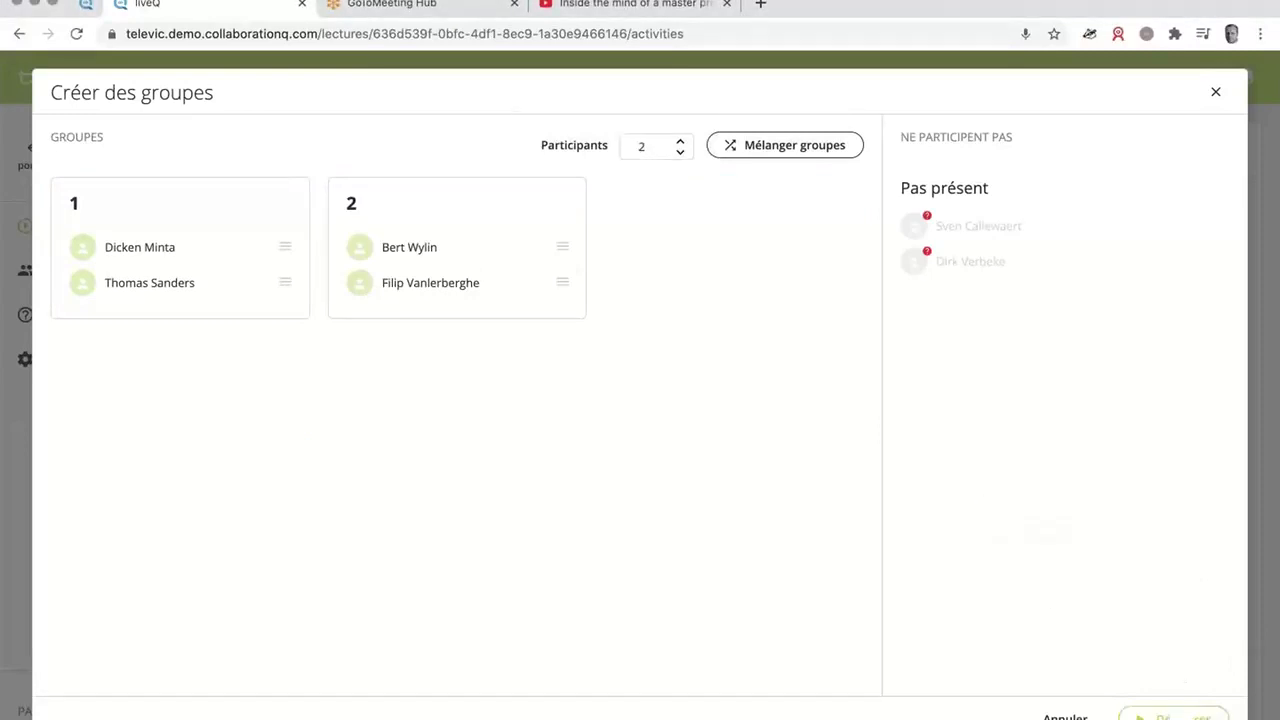
left_click(1175, 716)
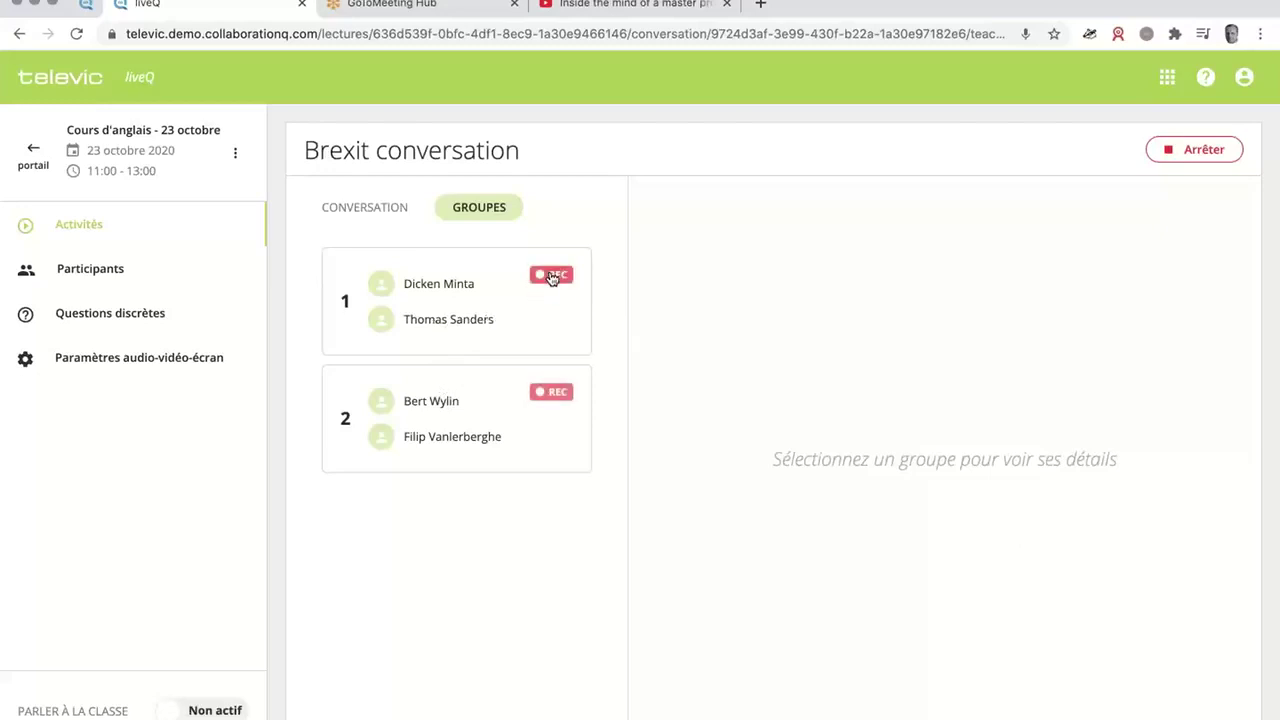
- Listen in on group 1 and on group 2 of the running Brexit conversation, ending the listening for each
left_click(458, 330)
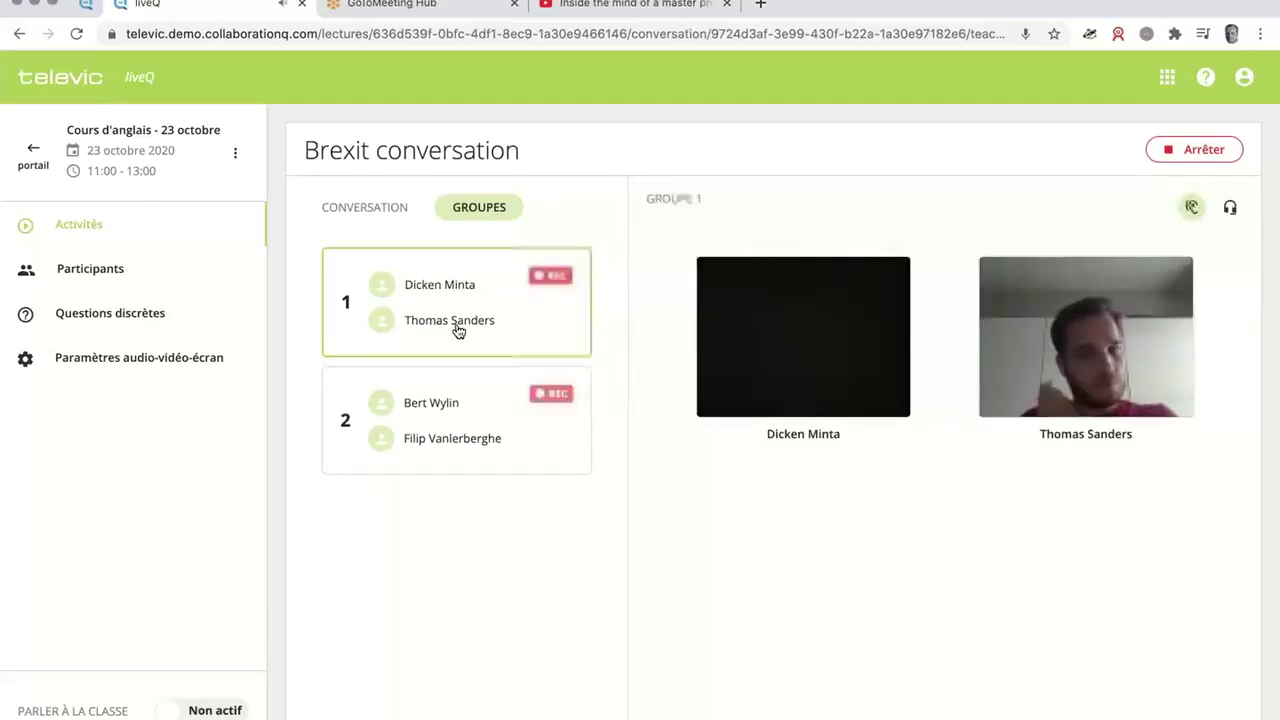
left_click(1192, 210)
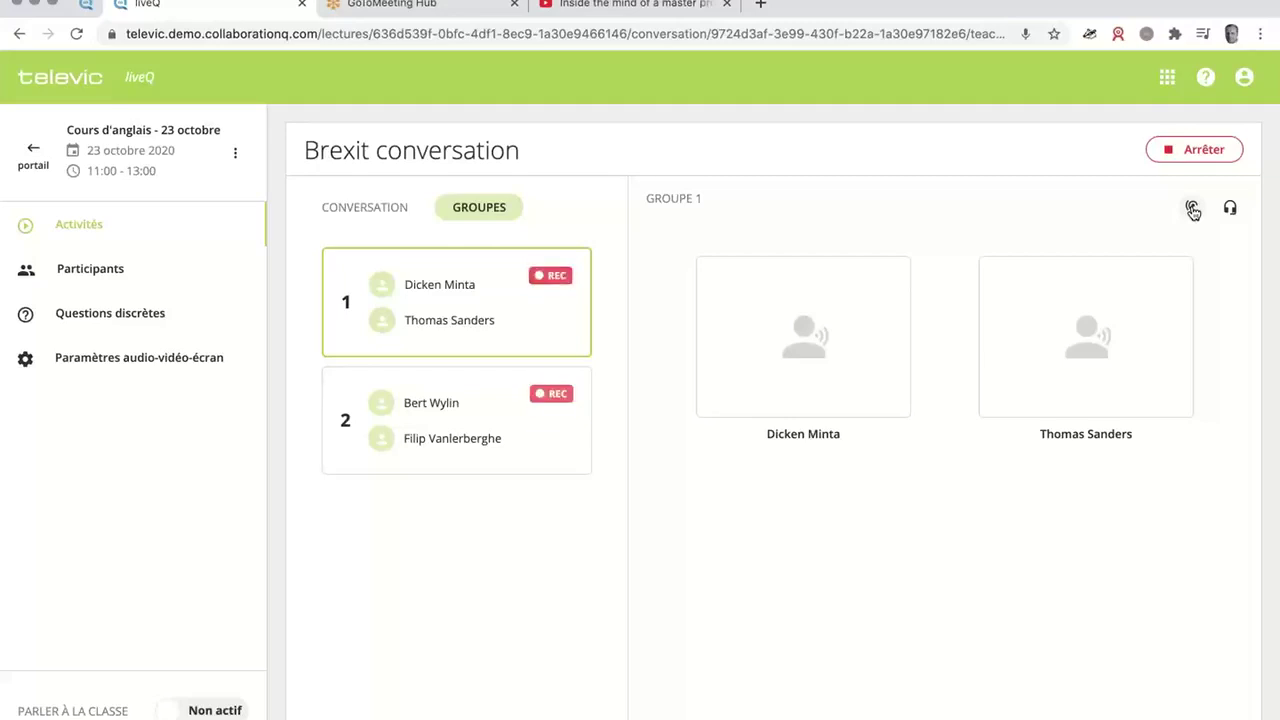
left_click(1193, 210)
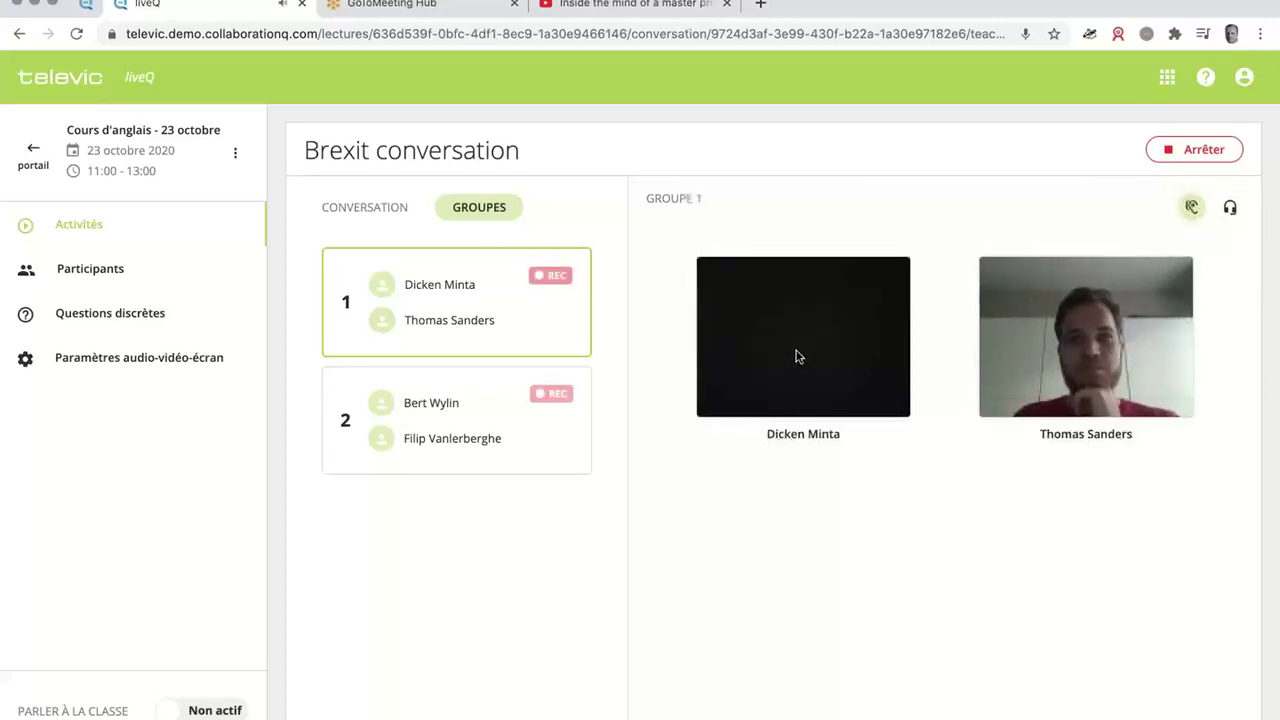
left_click(1195, 215)
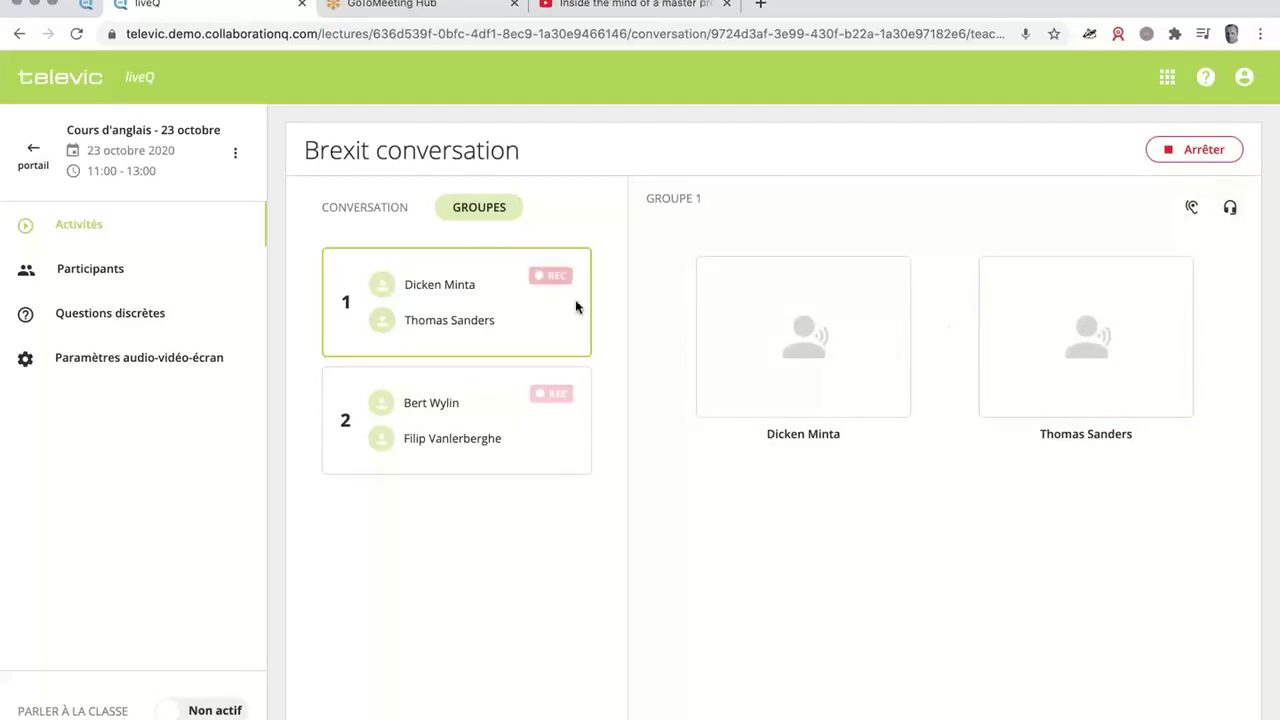
left_click(490, 410)
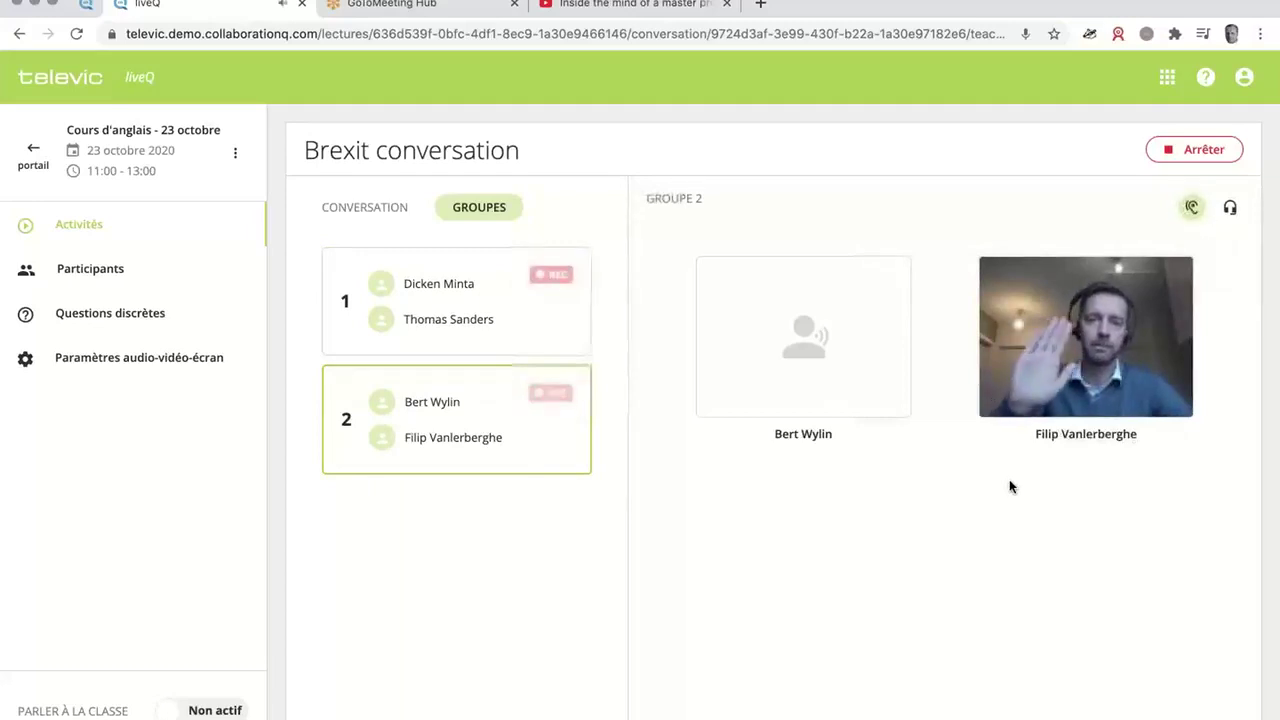
left_click(1192, 210)
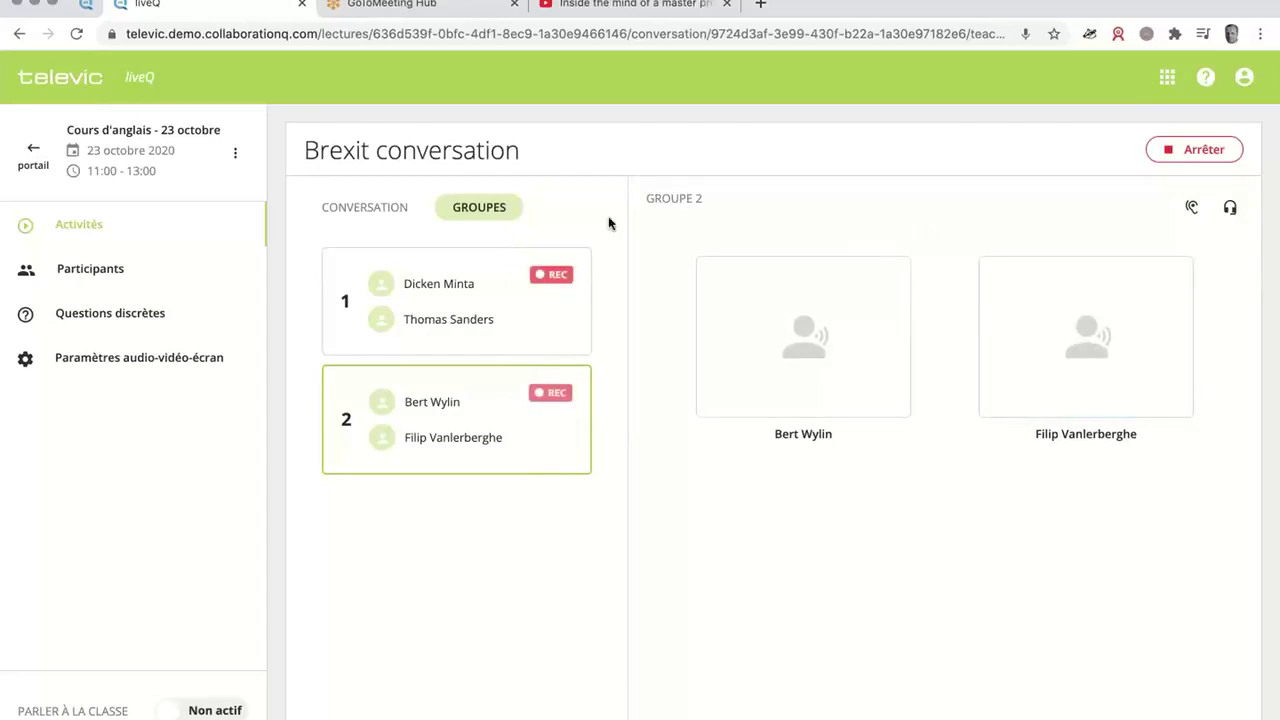
- Stop the Brexit conversation and play part of group 2's recording, returning to the lesson's activity list
left_click(1170, 152)
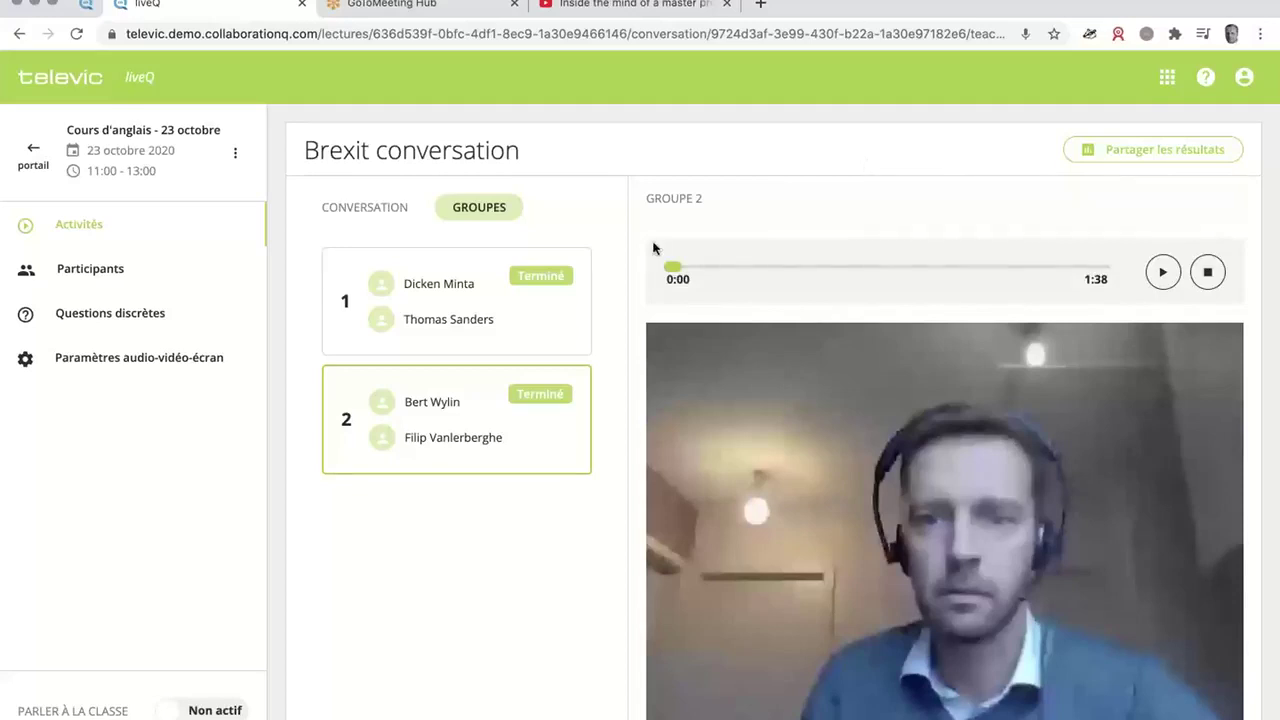
left_click(476, 335)
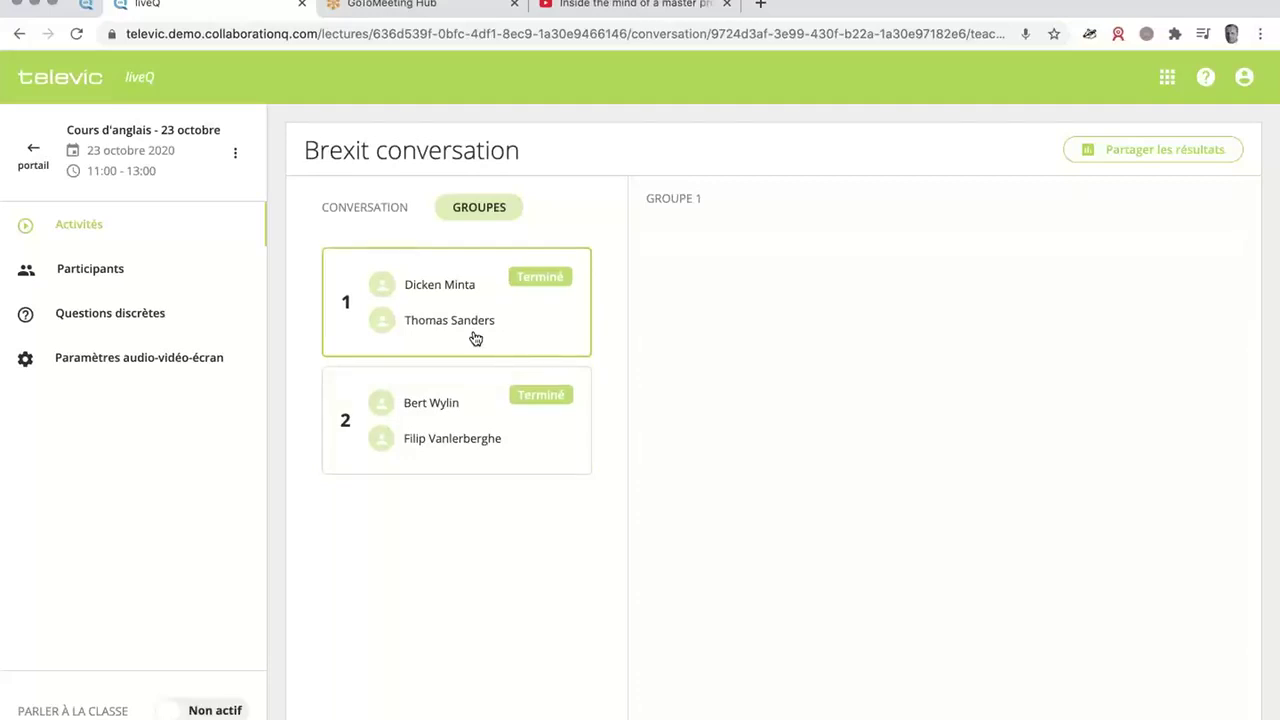
left_click(454, 409)
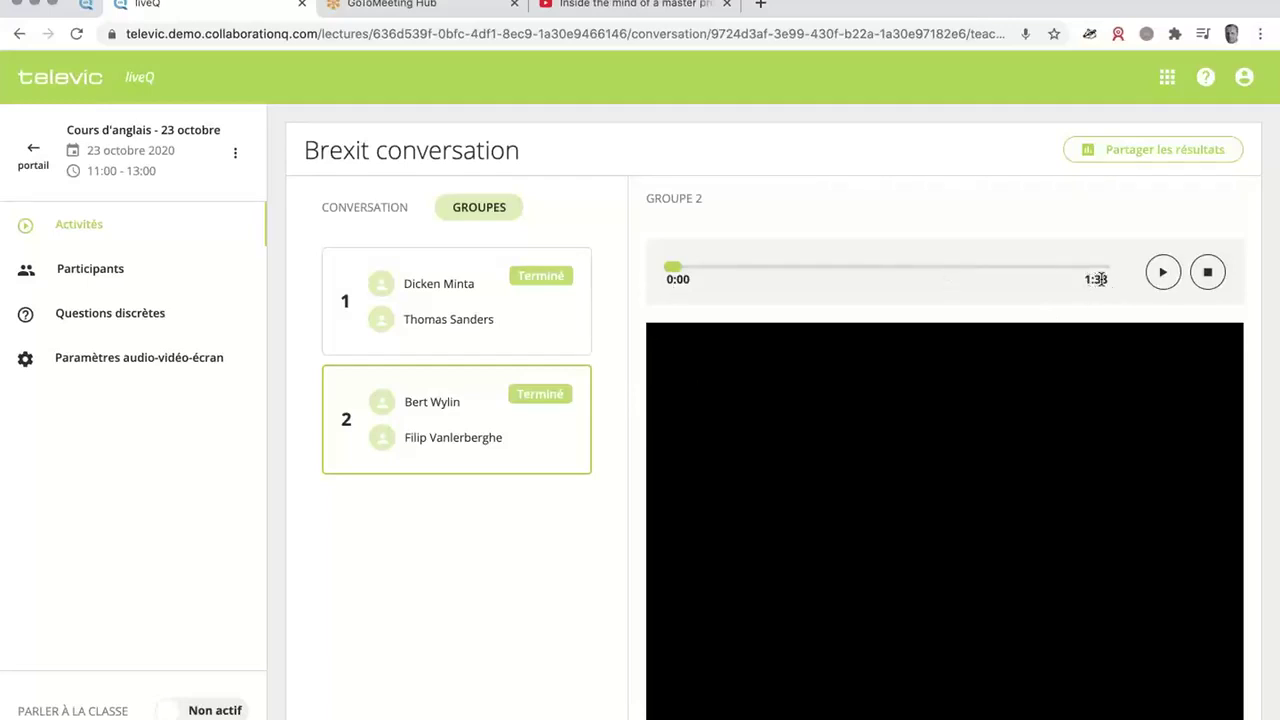
left_click(1163, 272)
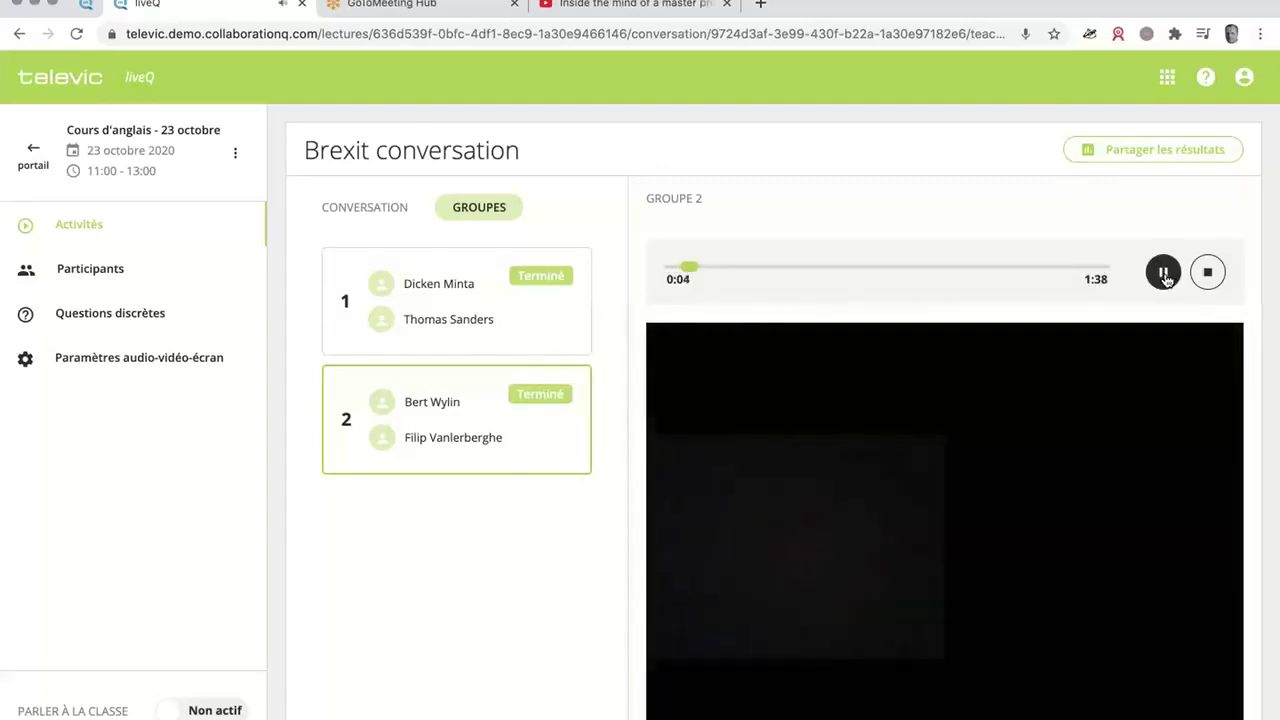
left_click(1163, 276)
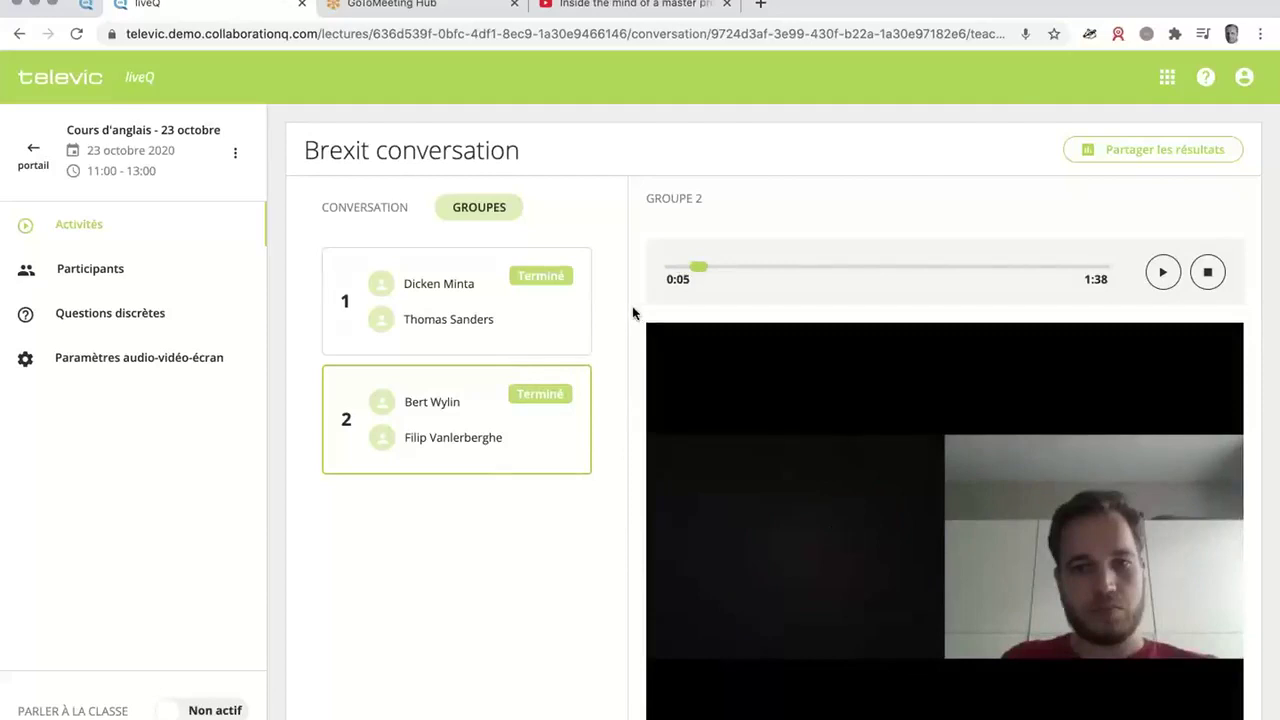
left_click(141, 236)
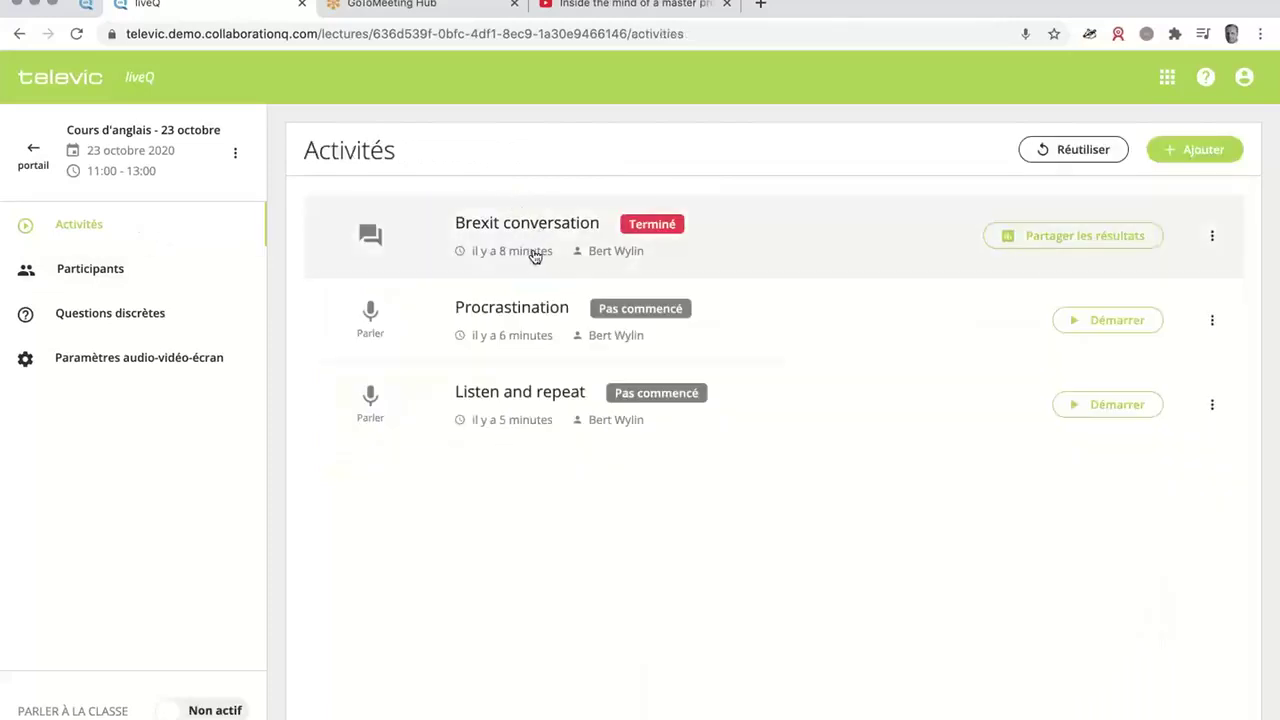
- Start the Procrastination activity and play back the first listed student's recording for its question
left_click(1066, 321)
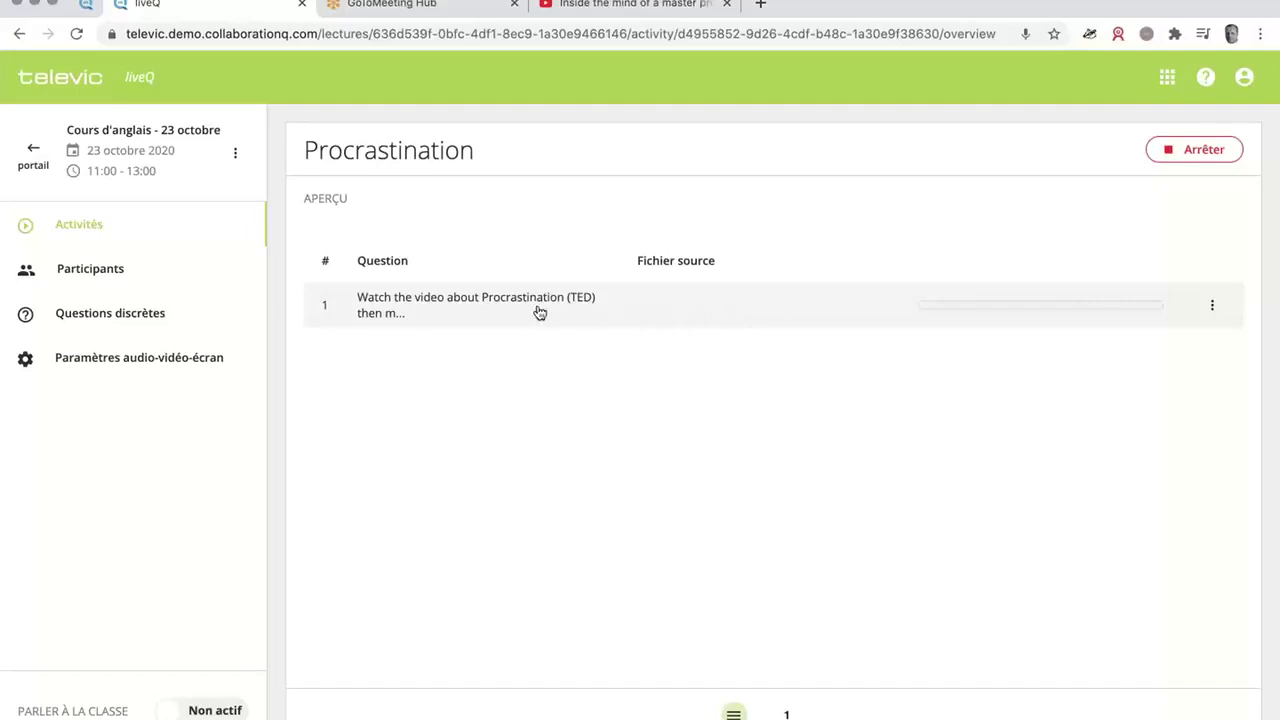
left_click(450, 309)
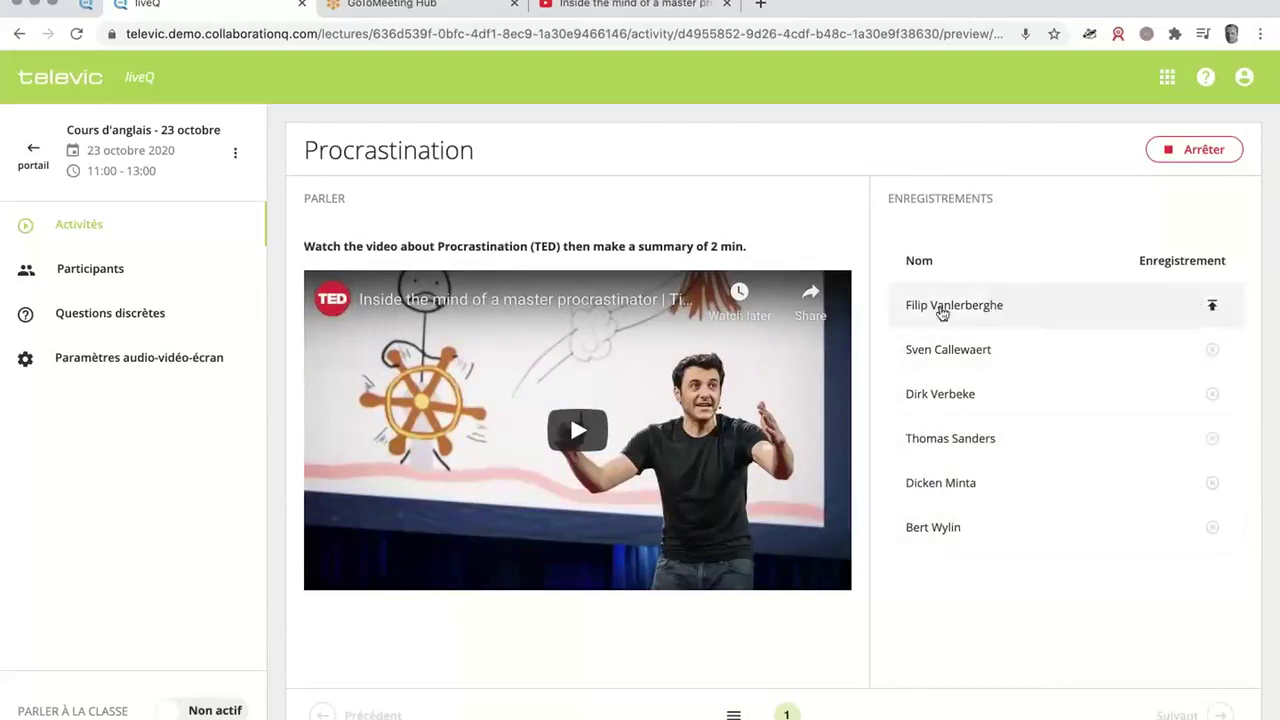
left_click(1025, 312)
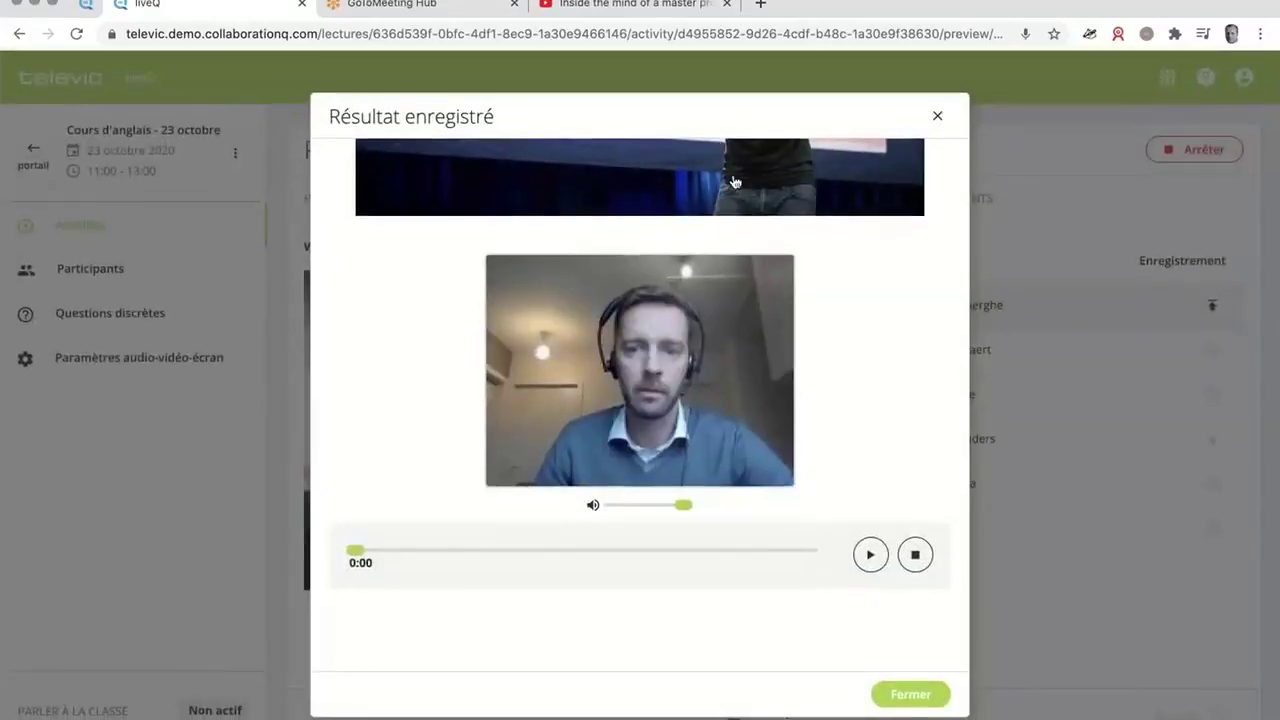
left_click(870, 557)
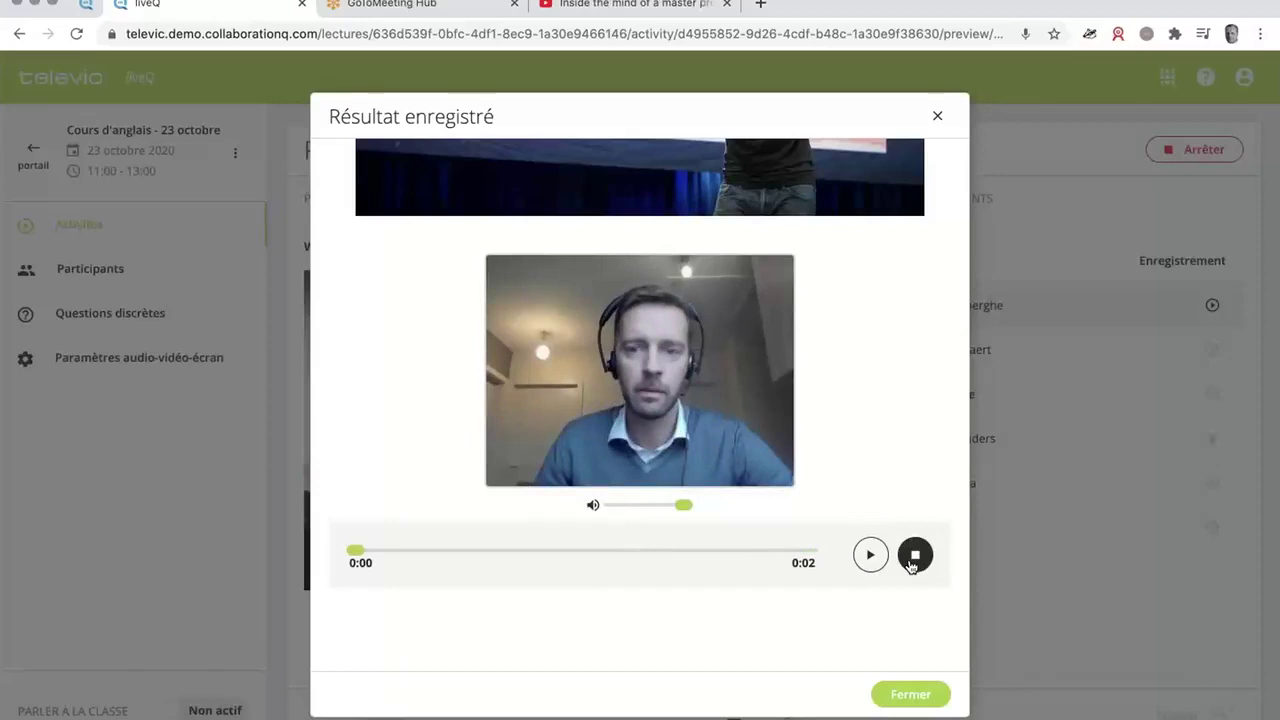
left_click(936, 121)
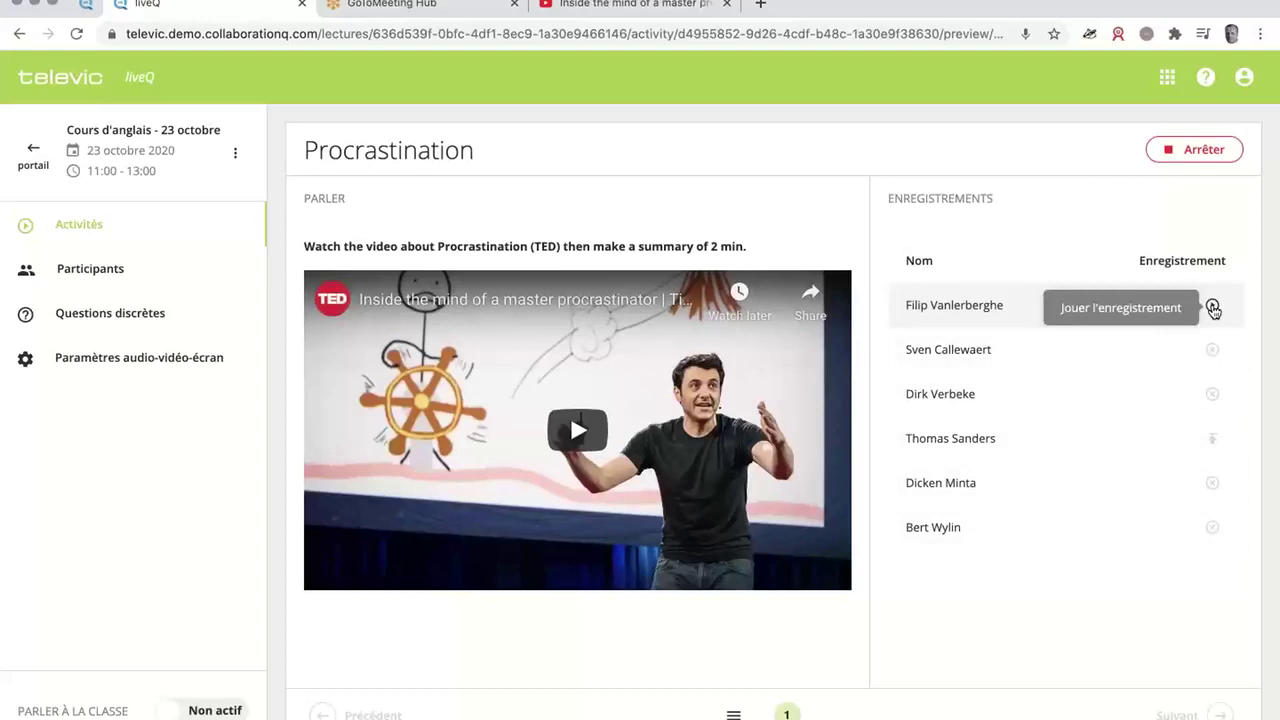
- Monitor the third participant in the lesson's participant list by listening to their PC audio and viewing their screen
left_click(91, 270)
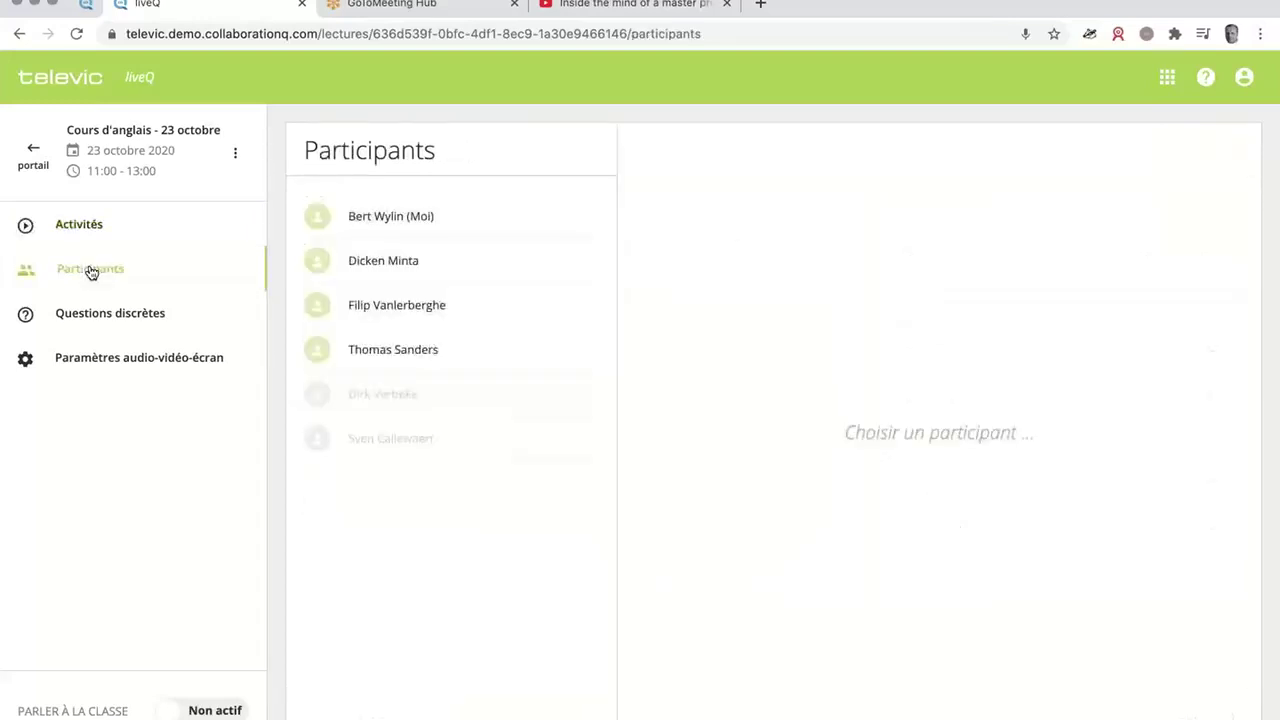
left_click(418, 350)
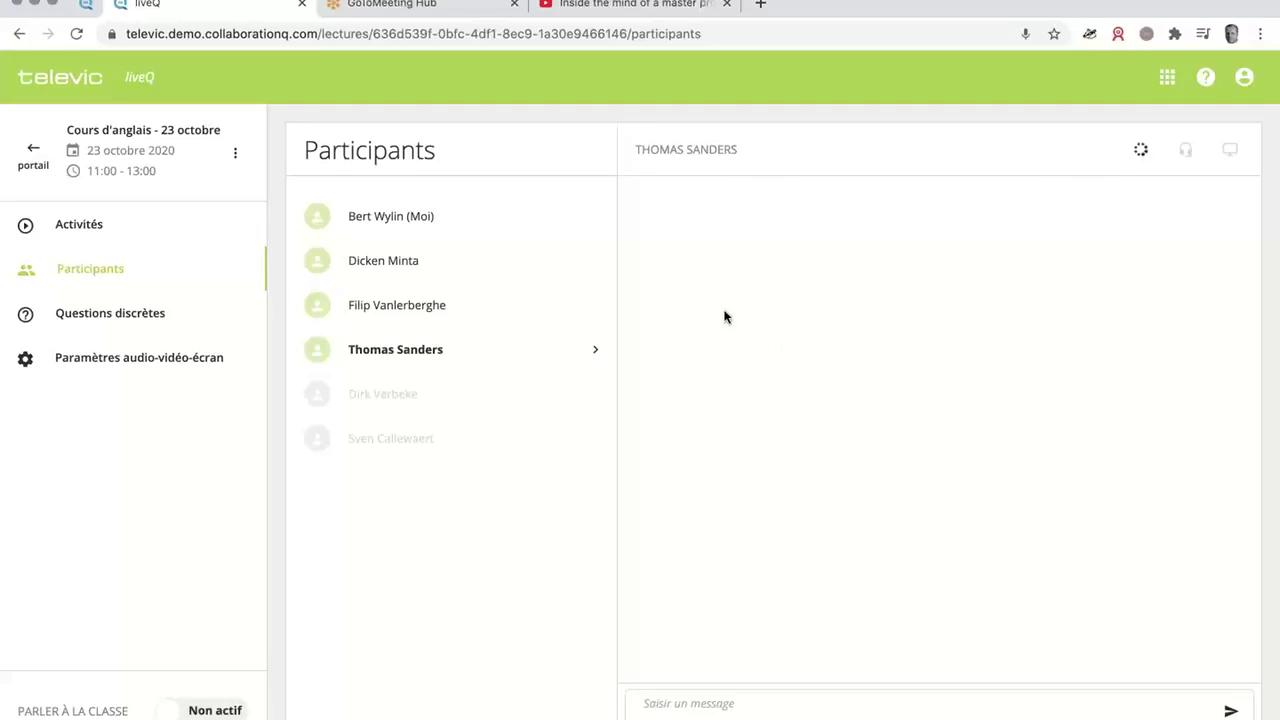
left_click(391, 314)
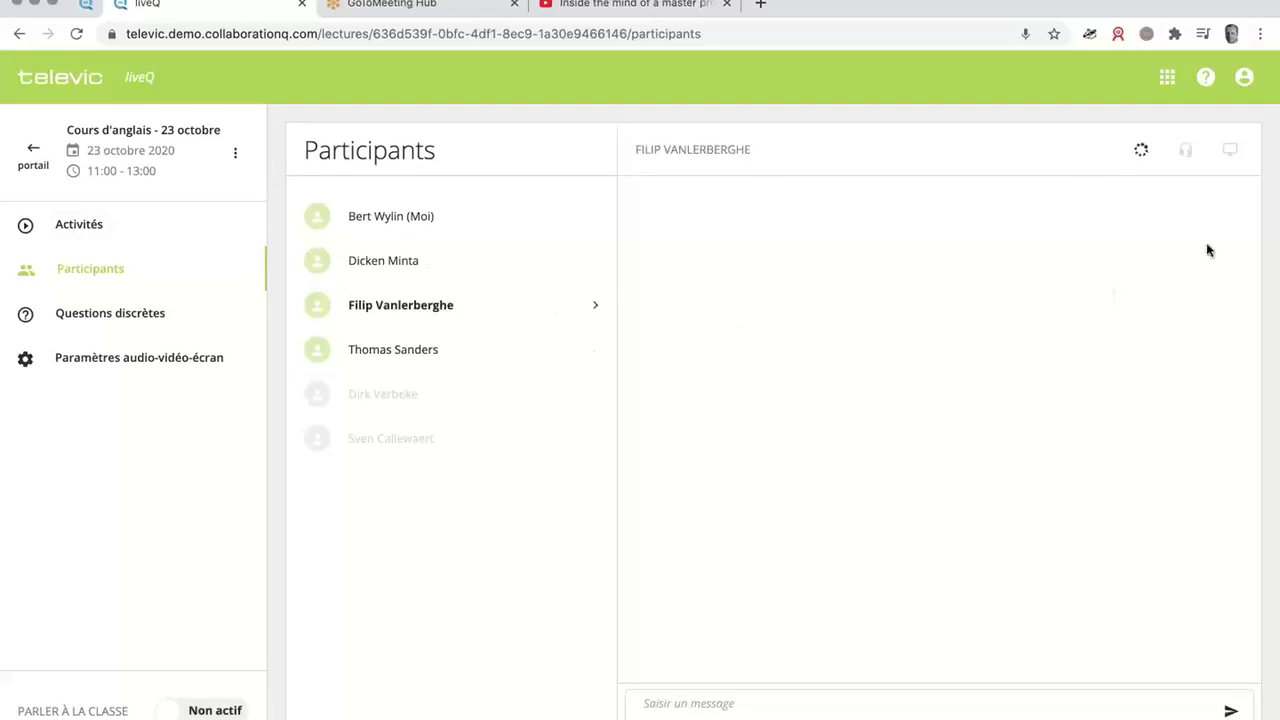
left_click(1138, 152)
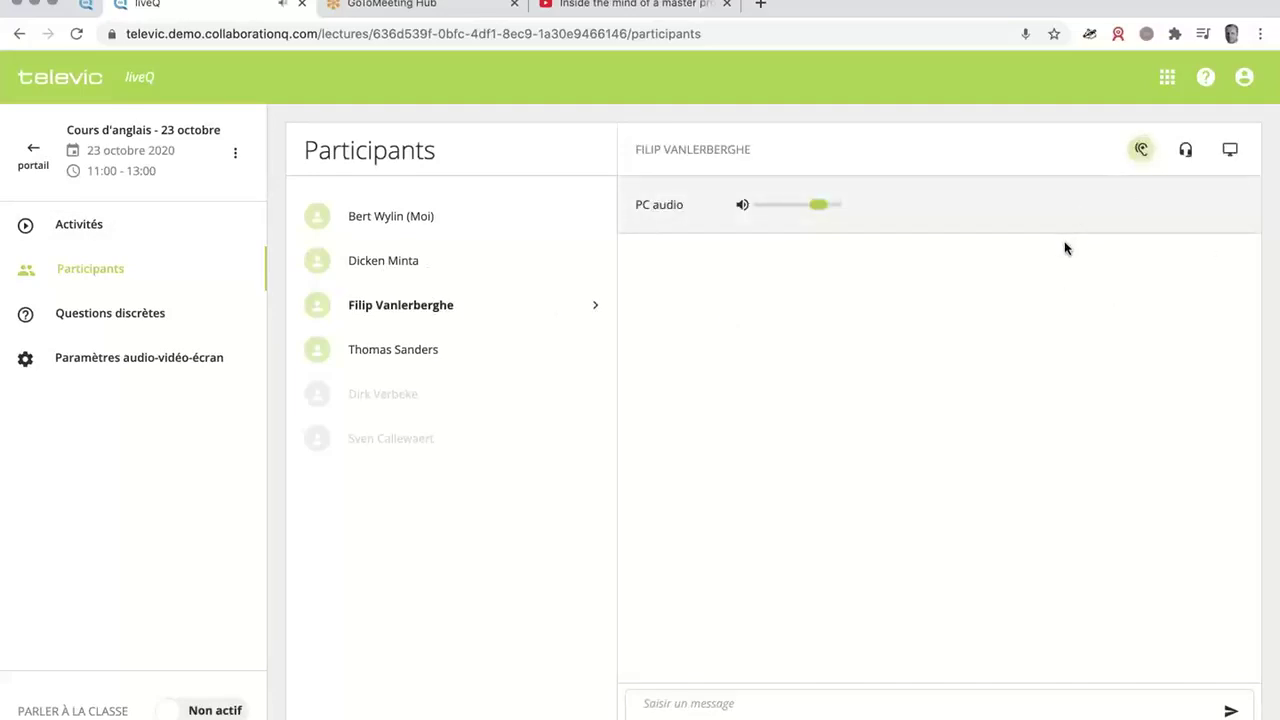
left_click(1145, 153)
left_click(1229, 150)
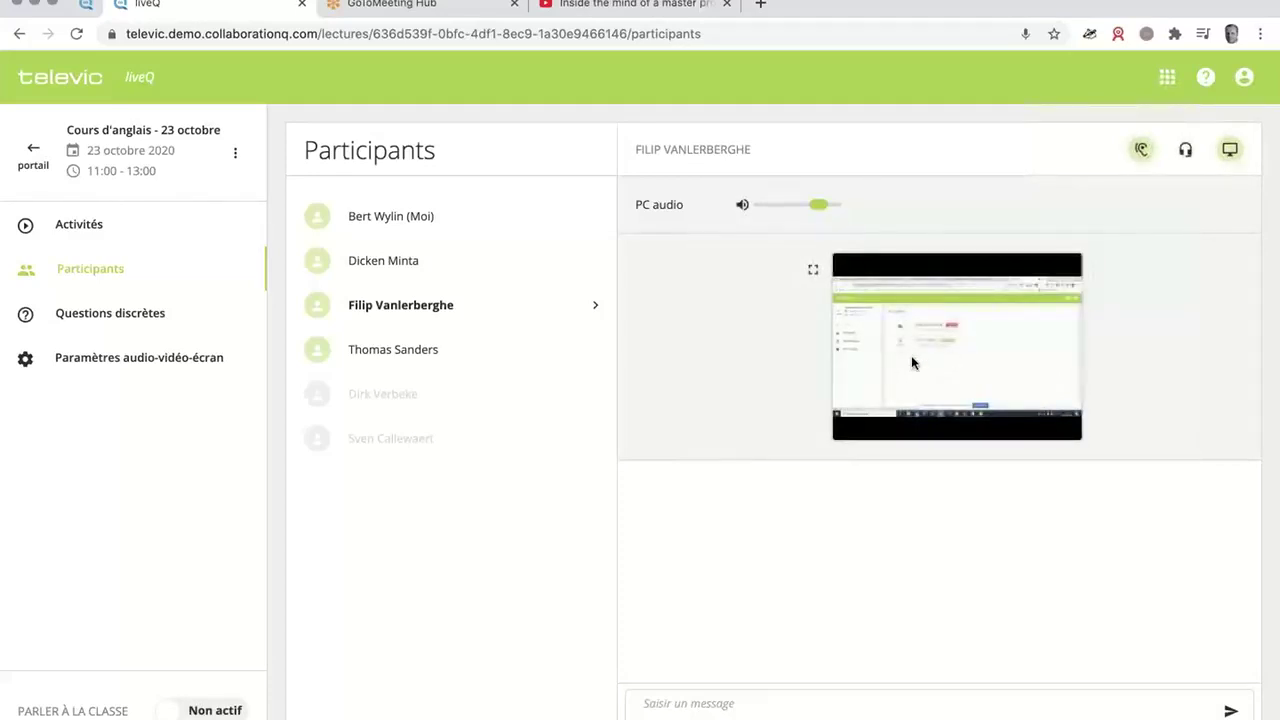
- End the participant's screen view and stop the Procrastination activity in the lesson's activity list
left_click(1229, 150)
left_click(119, 225)
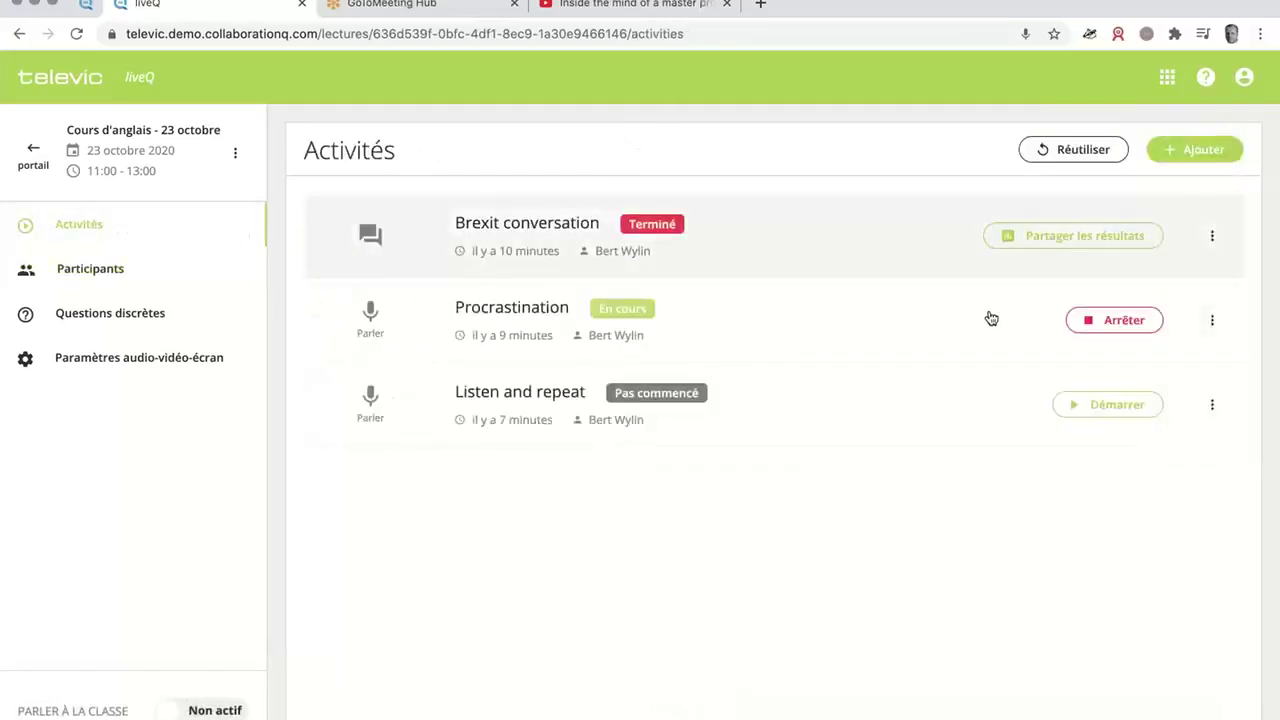
left_click(1100, 325)
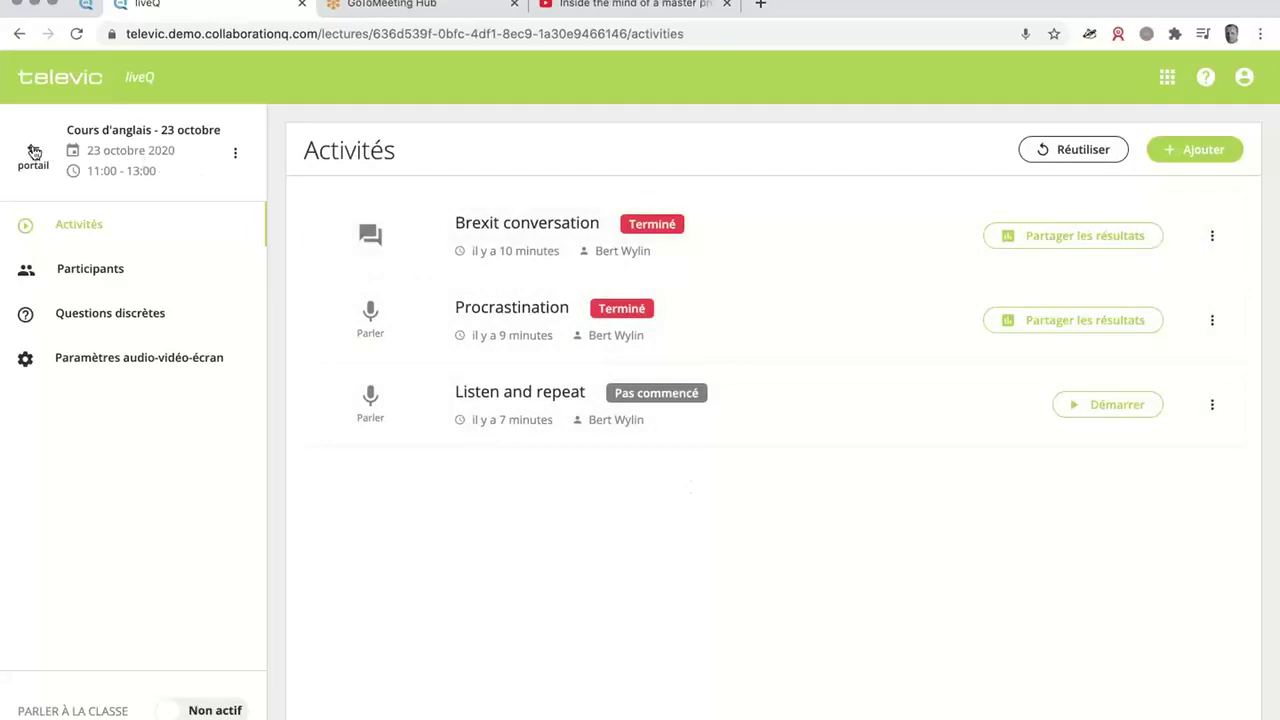
- From the finished lessons, open English class - October 22 and share the results of Speaking activity: procrastination
left_click(33, 152)
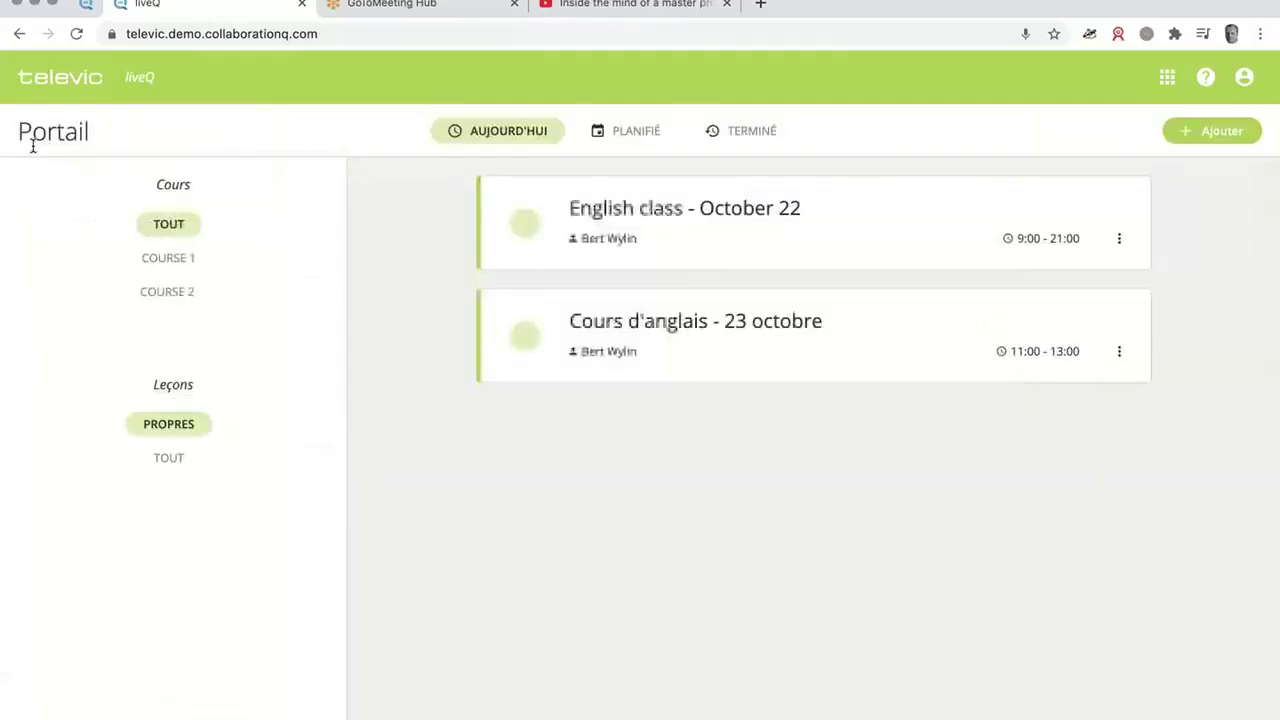
left_click(747, 137)
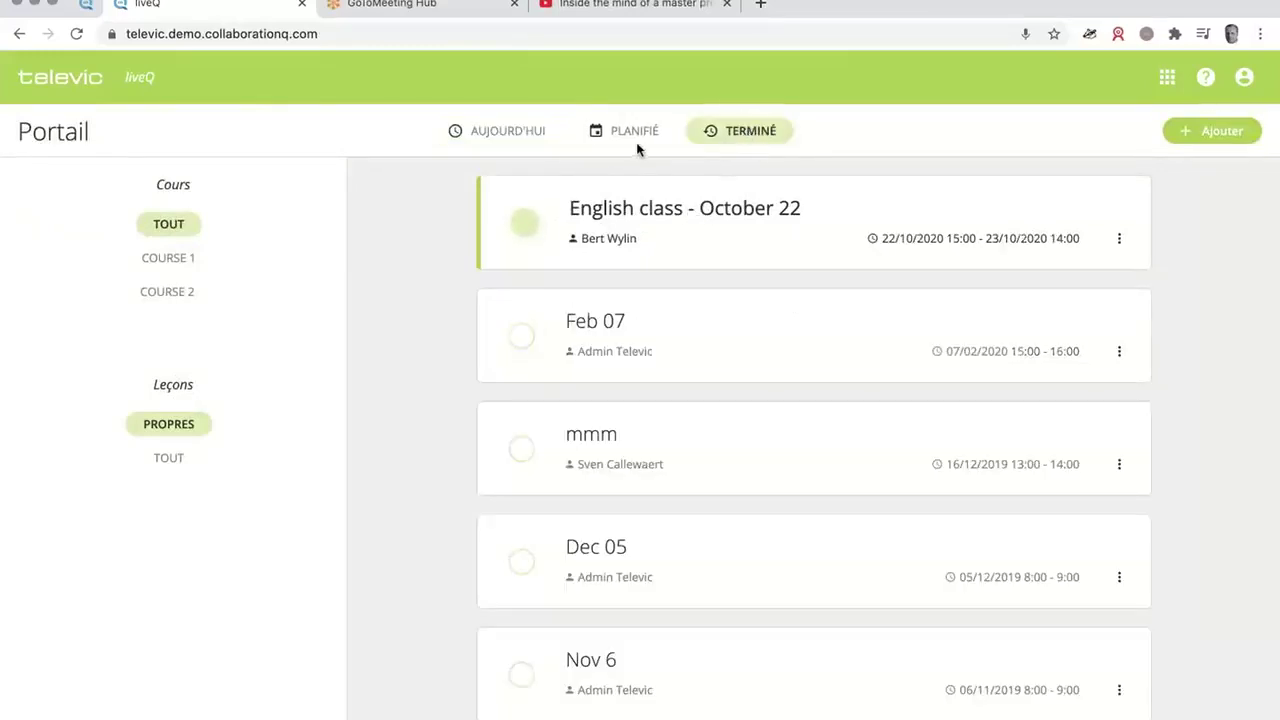
left_click(725, 210)
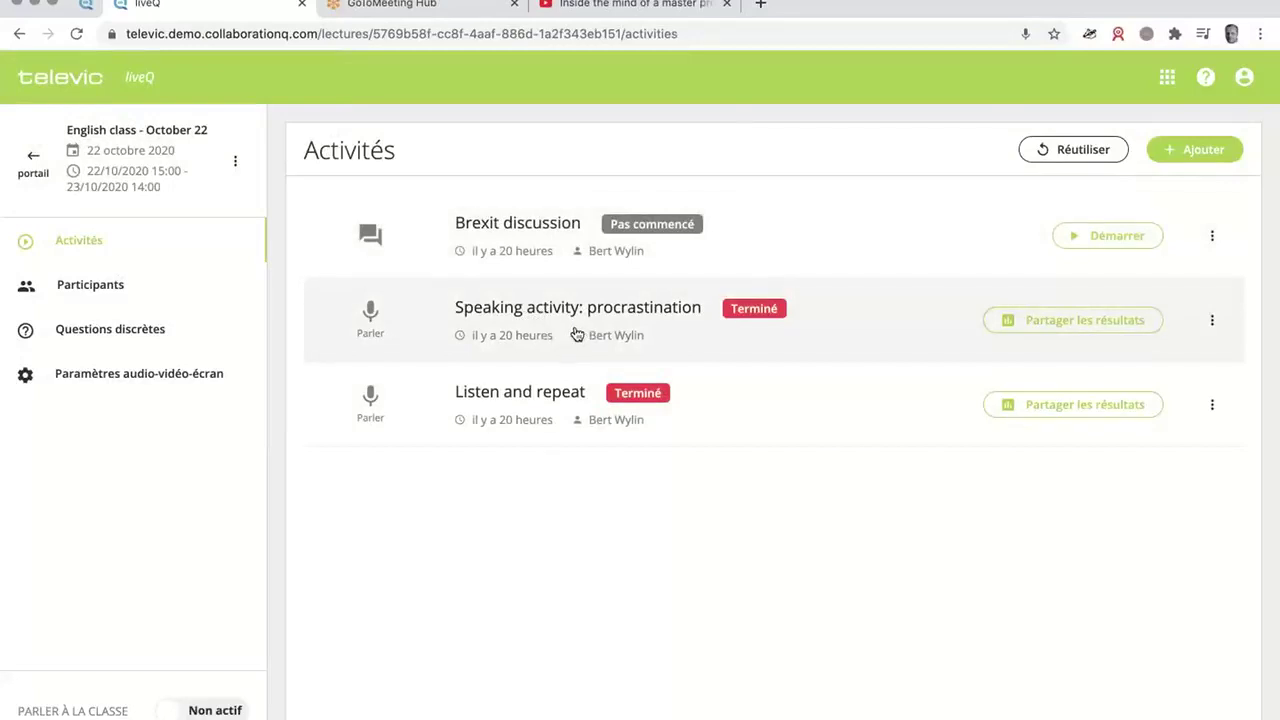
left_click(576, 333)
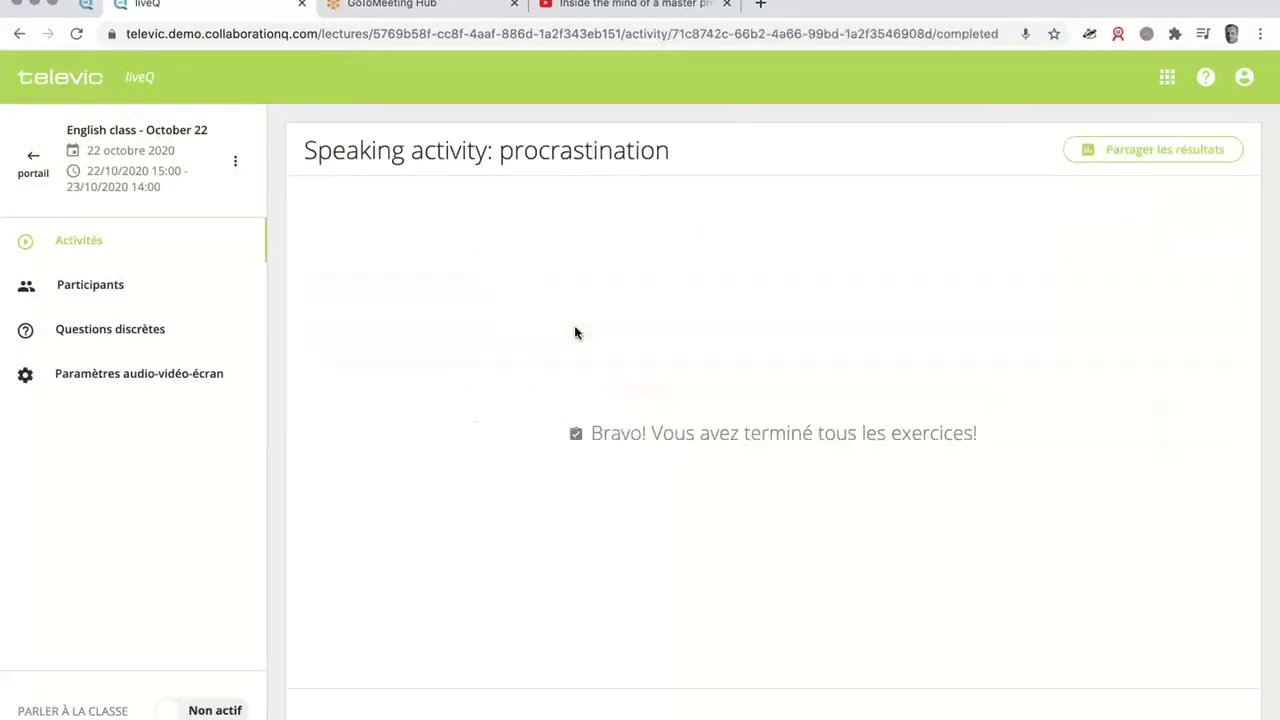
left_click(1120, 155)
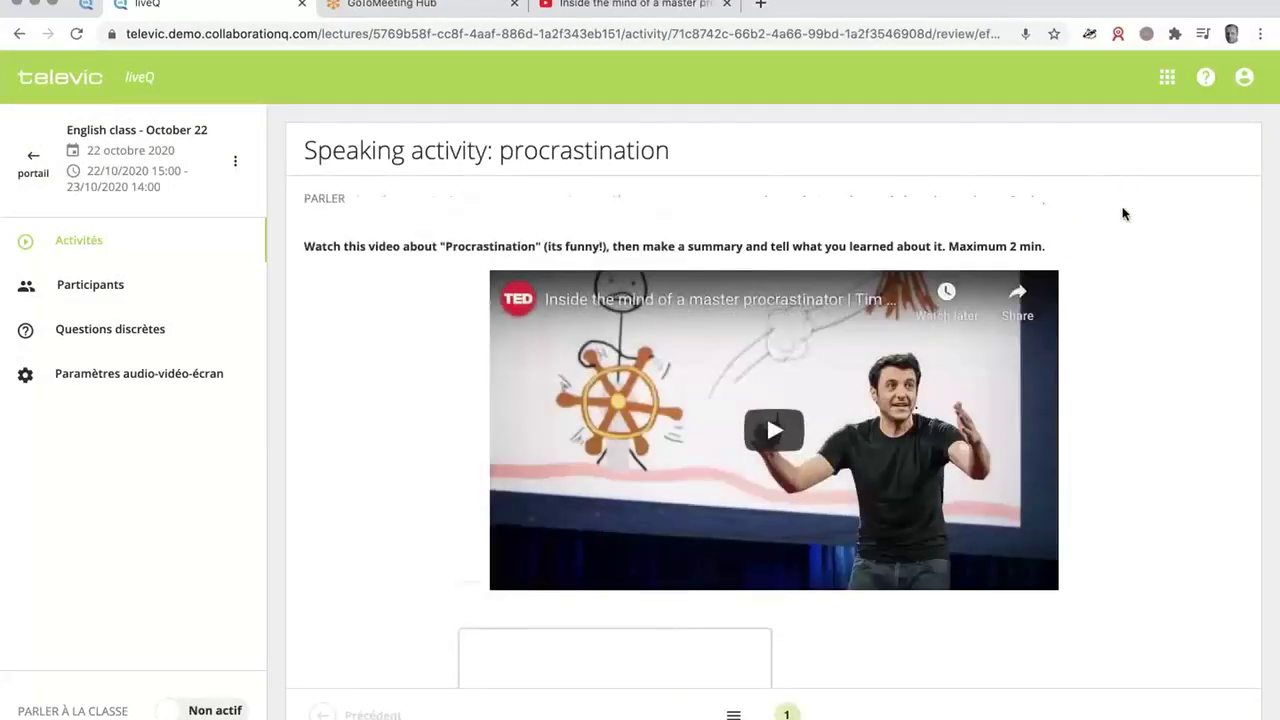
- Review the shared procrastination activity's video and recording, returning to the lesson's activity list
scroll(1115, 383, "down", 3)
scroll(1114, 383, "down", 3)
scroll(1086, 388, "up", 3)
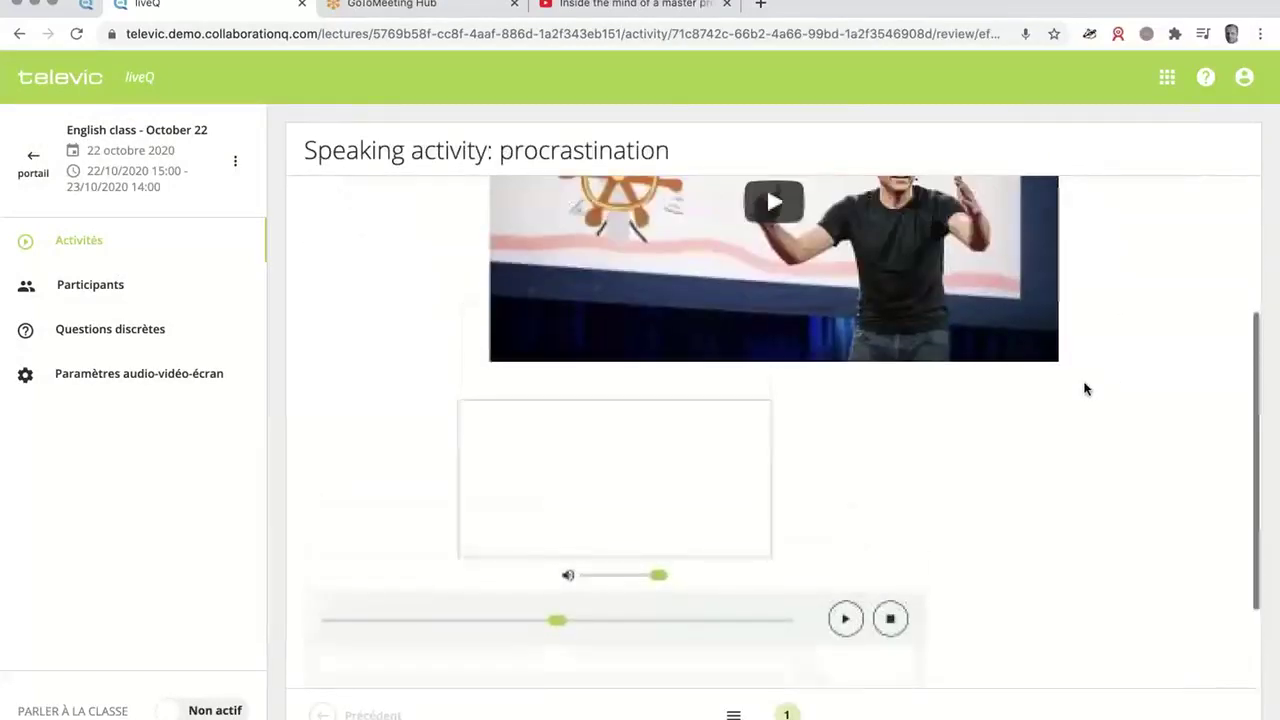
left_click(74, 241)
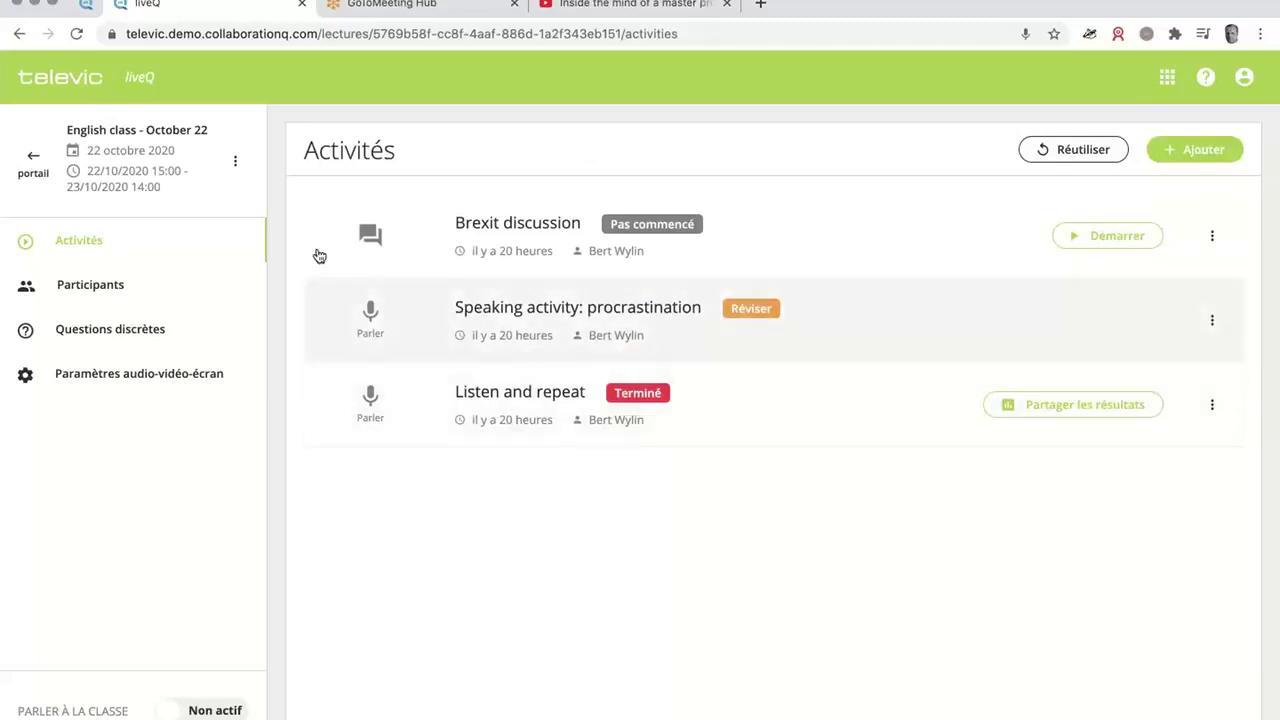
- Open today's English class - October 22 lesson and play group 1's recording of the Brexit discussion, stopping the playback
left_click(36, 162)
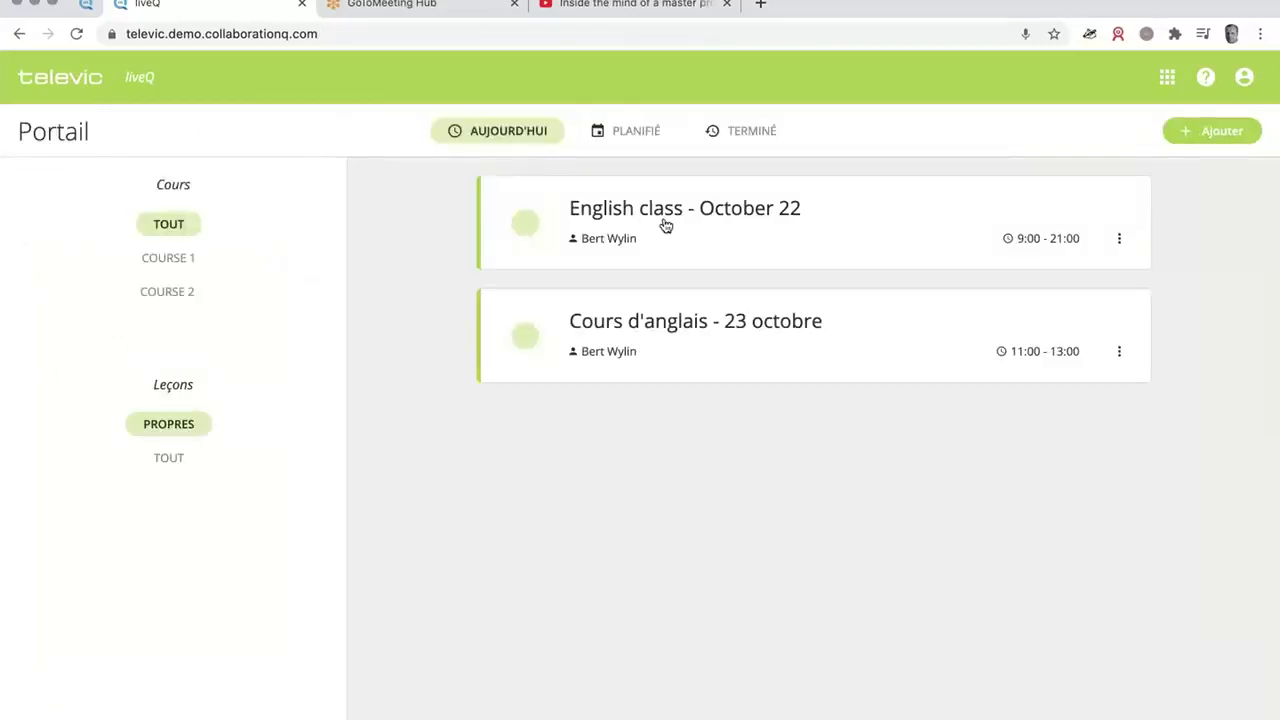
left_click(665, 226)
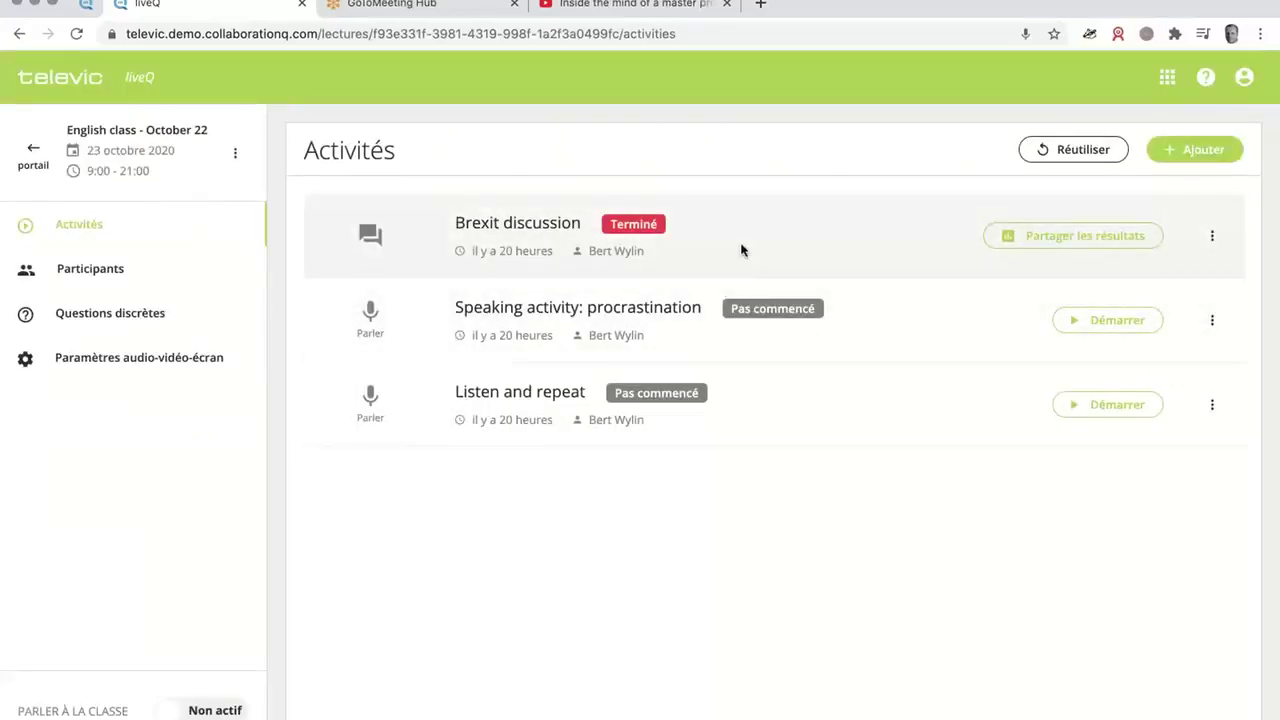
left_click(741, 250)
left_click(462, 332)
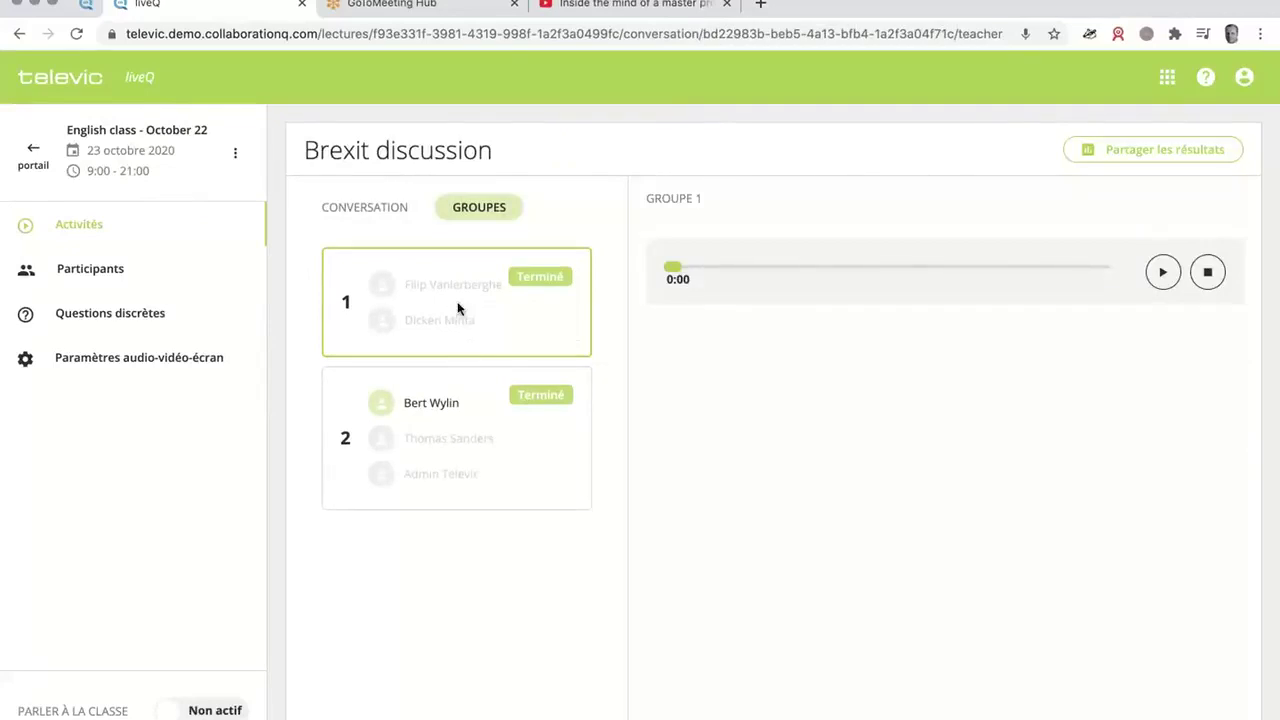
left_click(1161, 272)
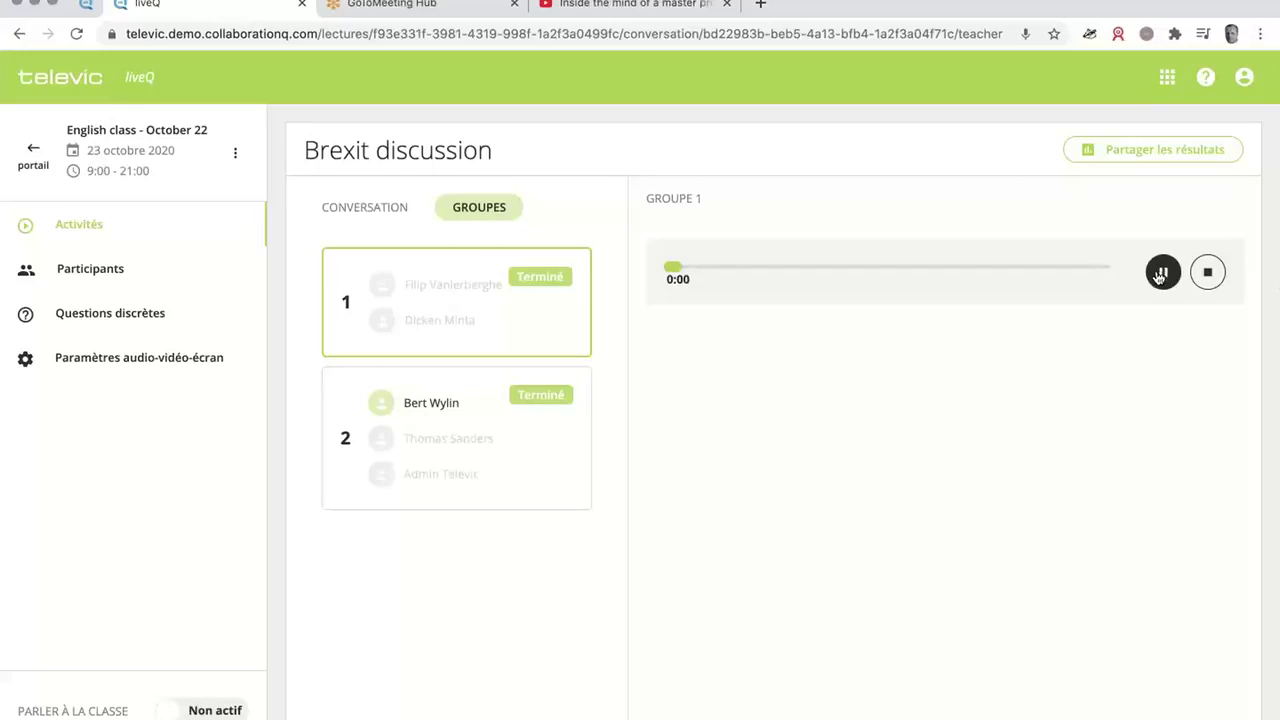
left_click(1207, 274)
- View group 2's recording and the conversation settings of the Brexit discussion, returning to the portal
left_click(538, 432)
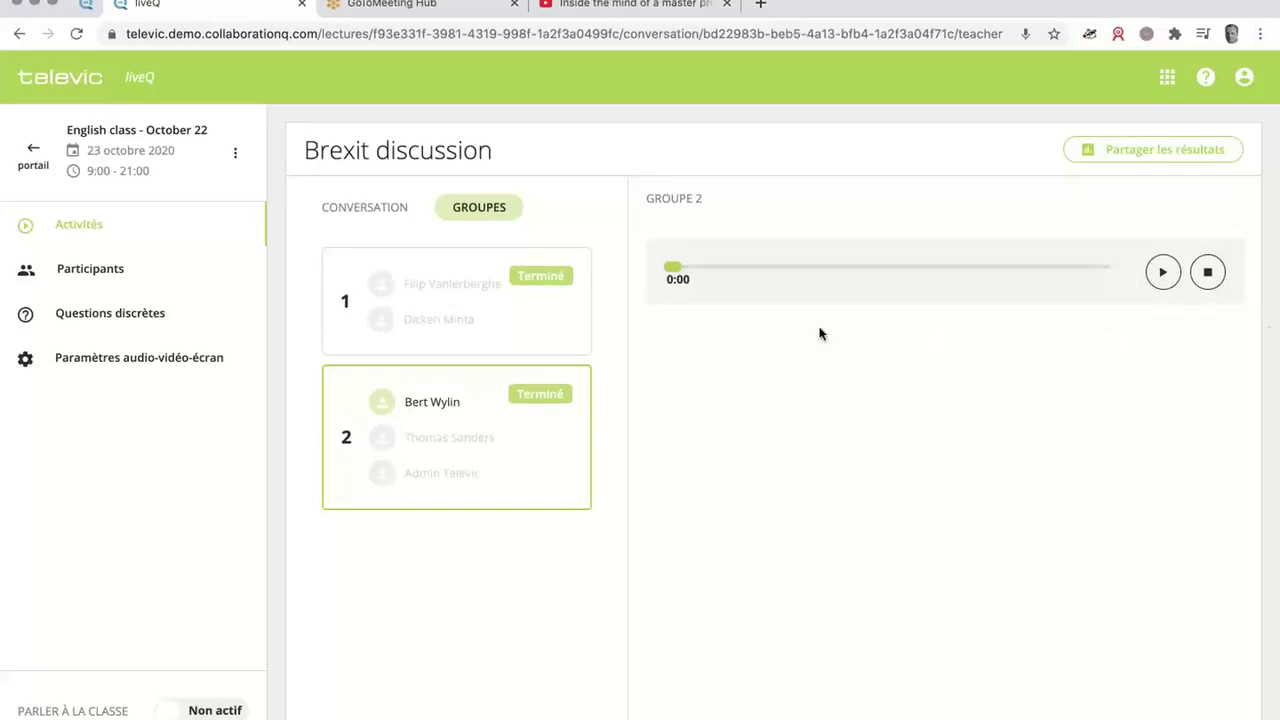
left_click(383, 207)
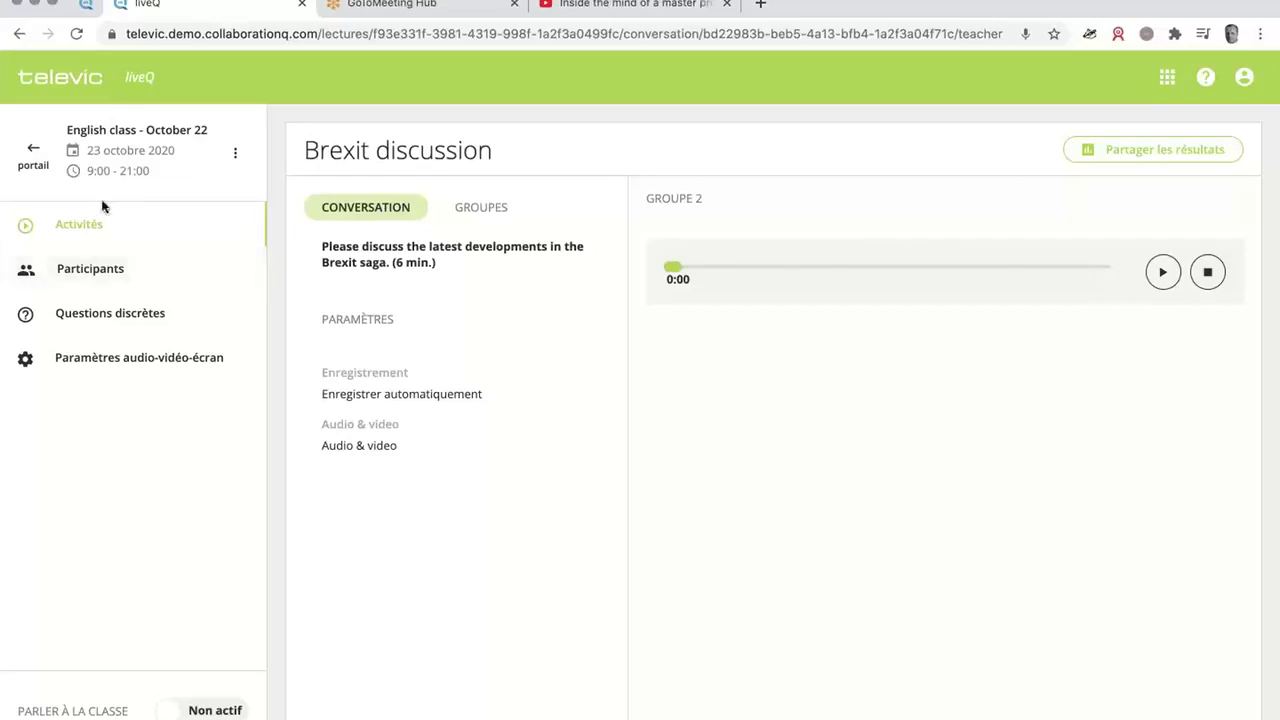
left_click(33, 155)
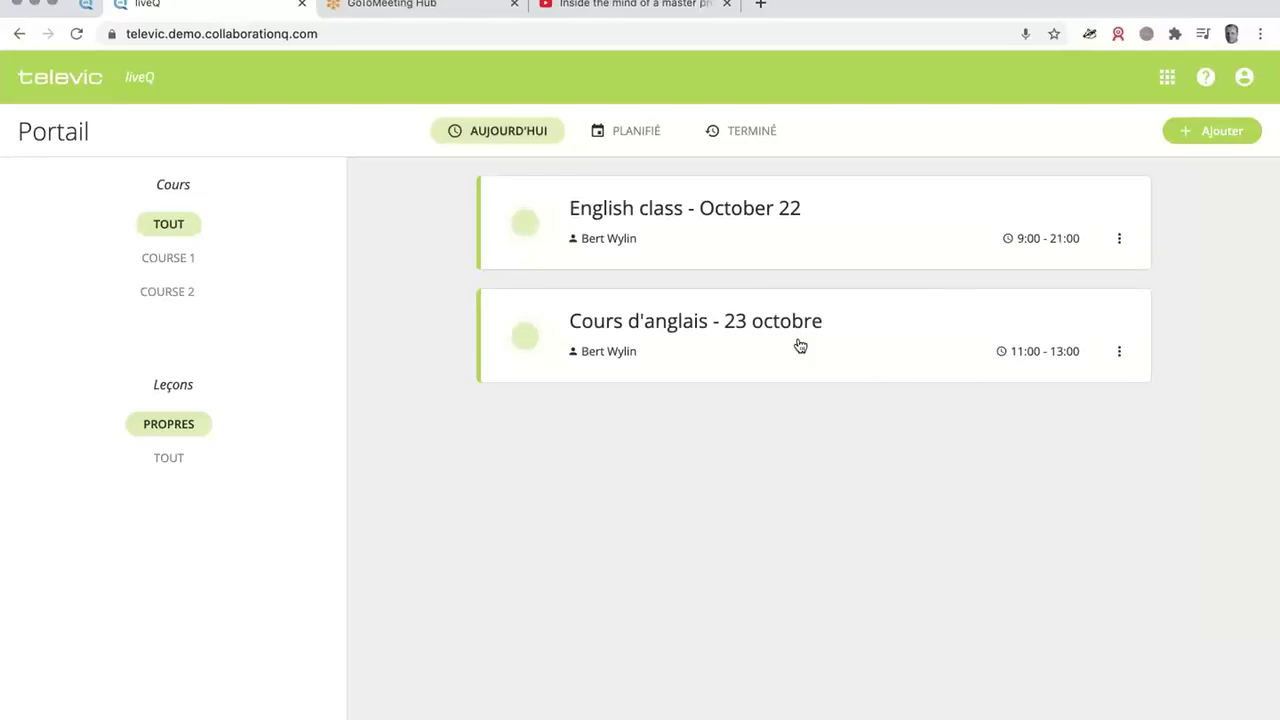
- Check the activities of the lesson Cours d'anglais - 23 octobre and switch that lesson to exercise mode from the portal
left_click(700, 351)
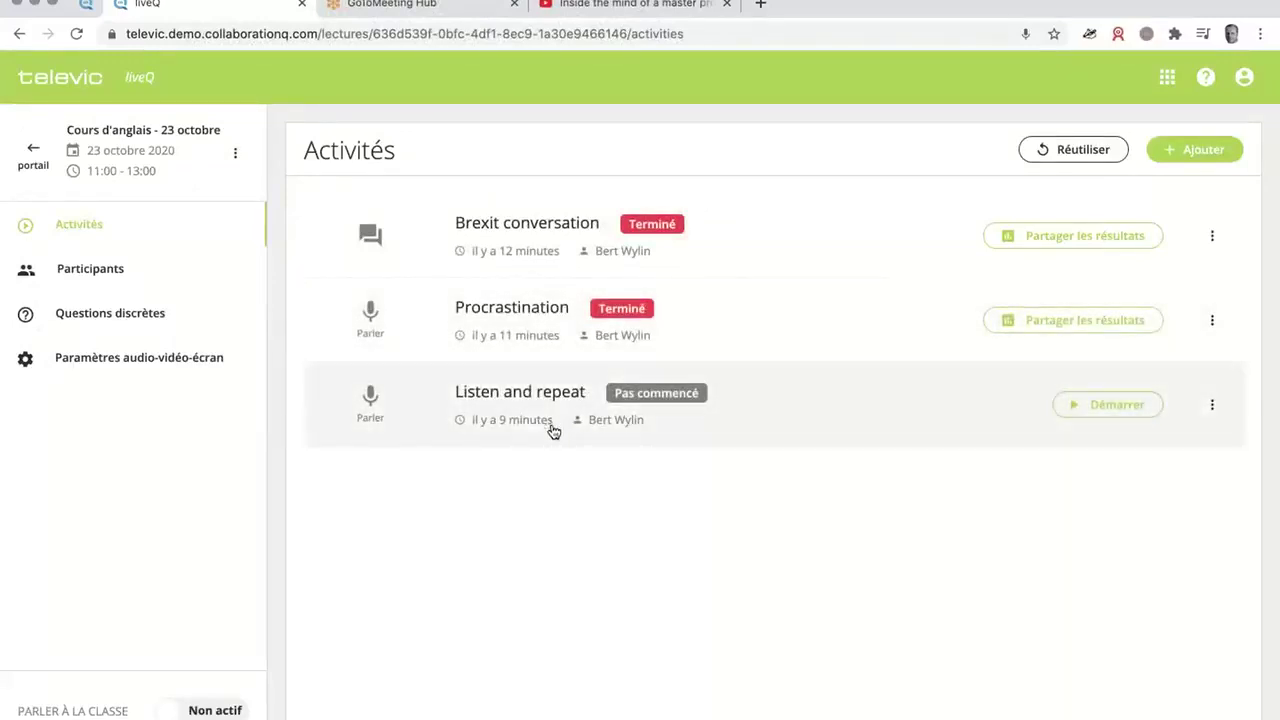
left_click(38, 165)
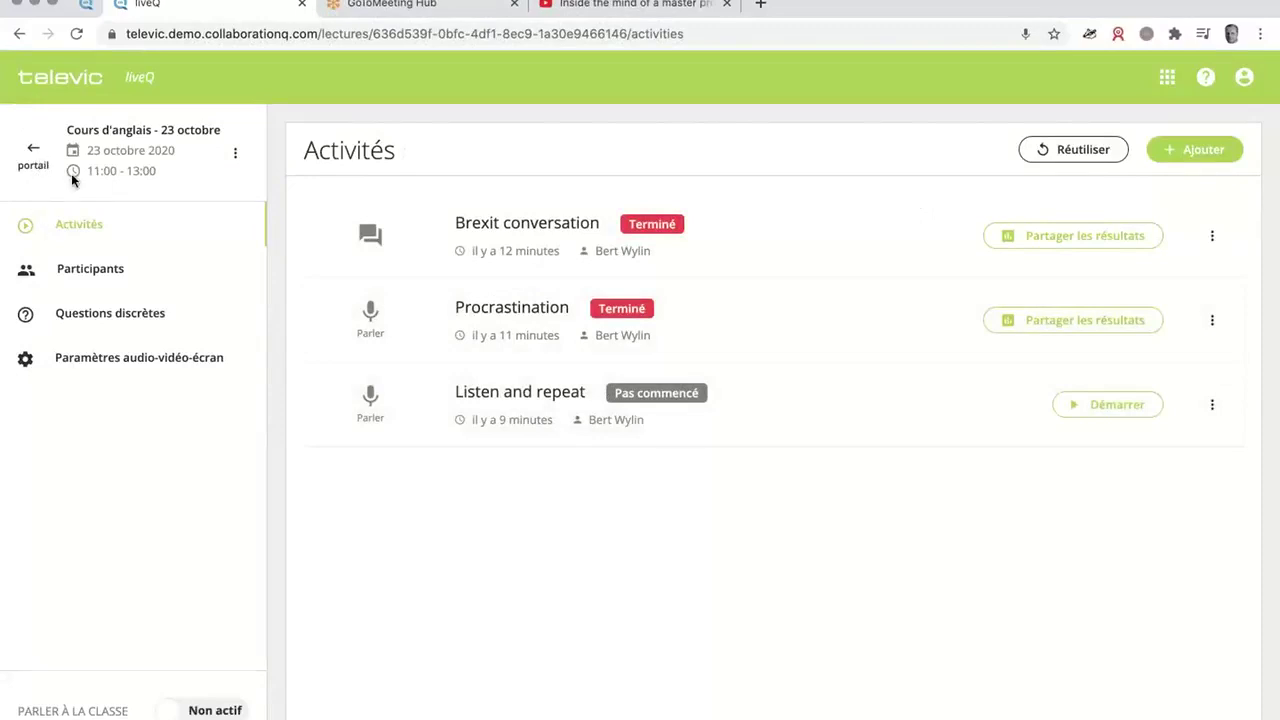
left_click(1119, 351)
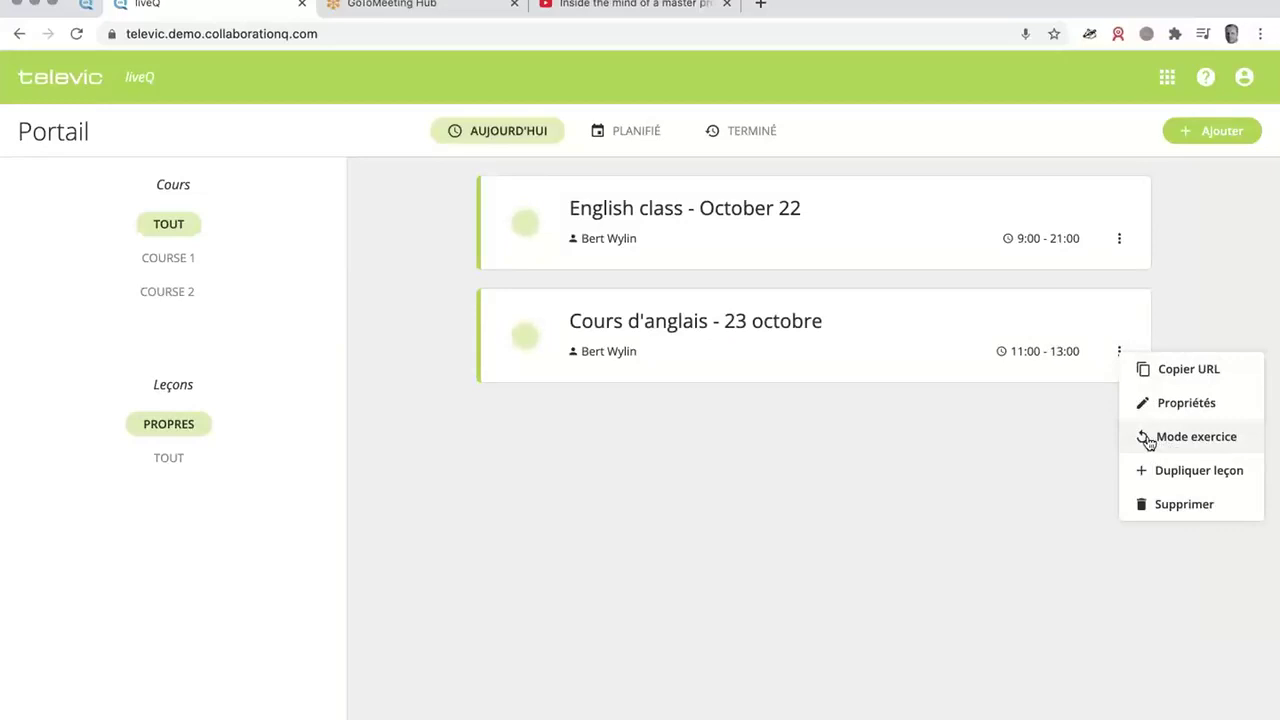
left_click(1147, 443)
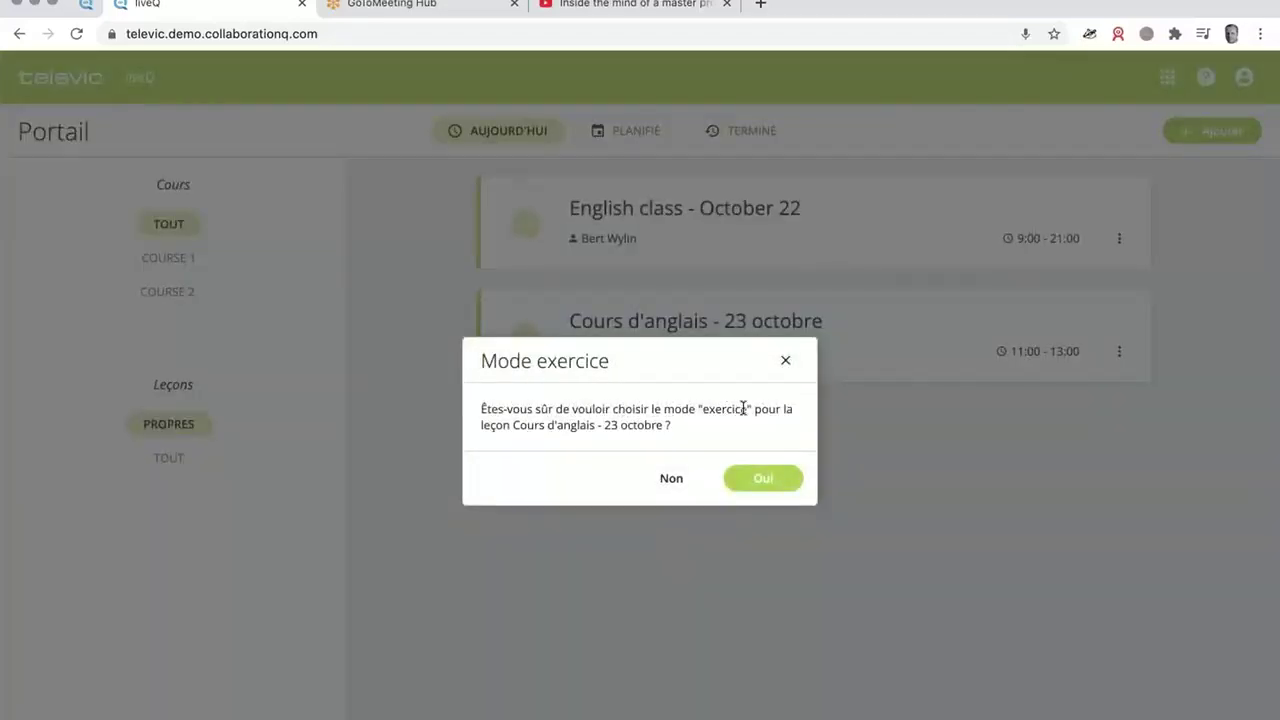
key("Return")
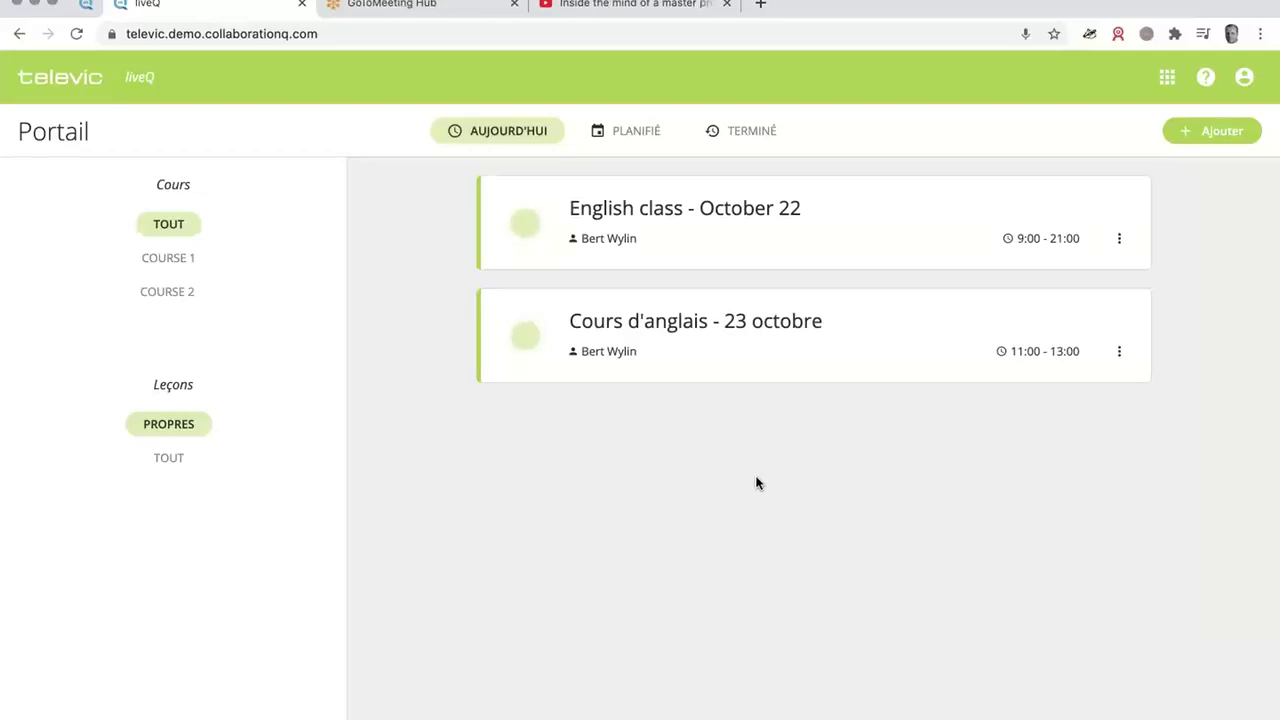
- Switch to the PowerPoint presentation and show the list of use cases under liveQ – Cas concrets
key("super+Tab")
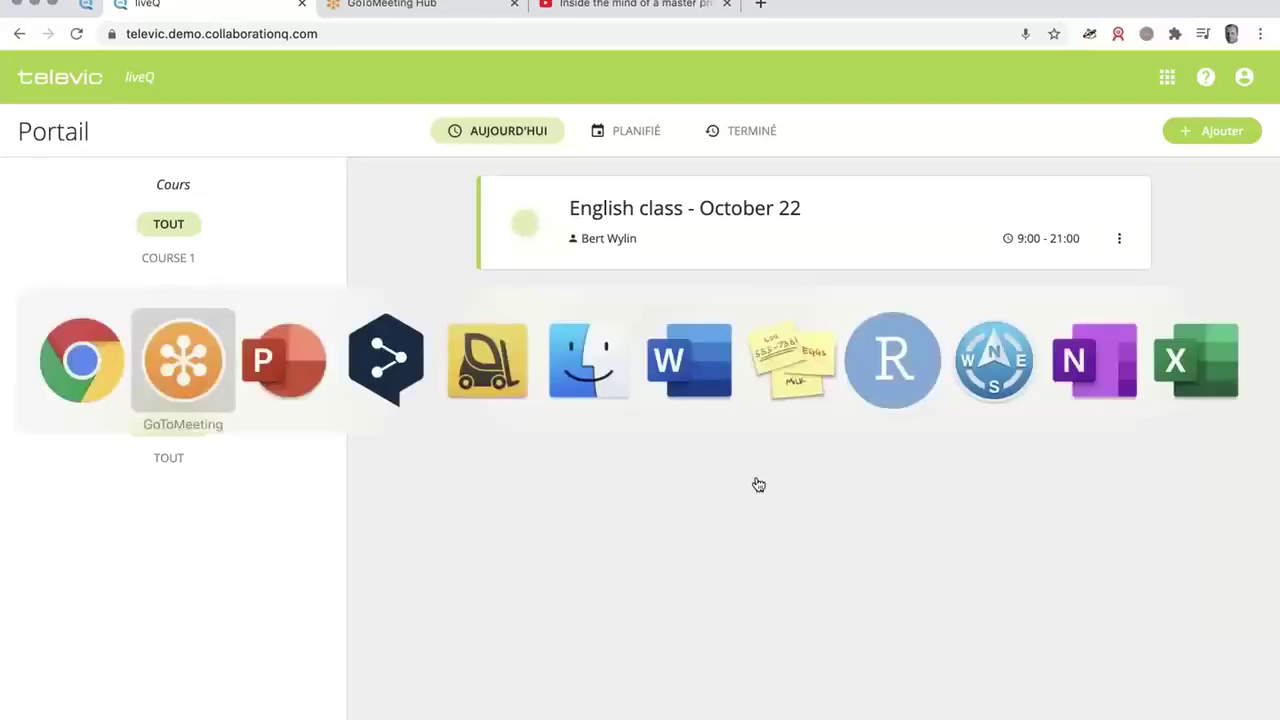
key("super+Tab")
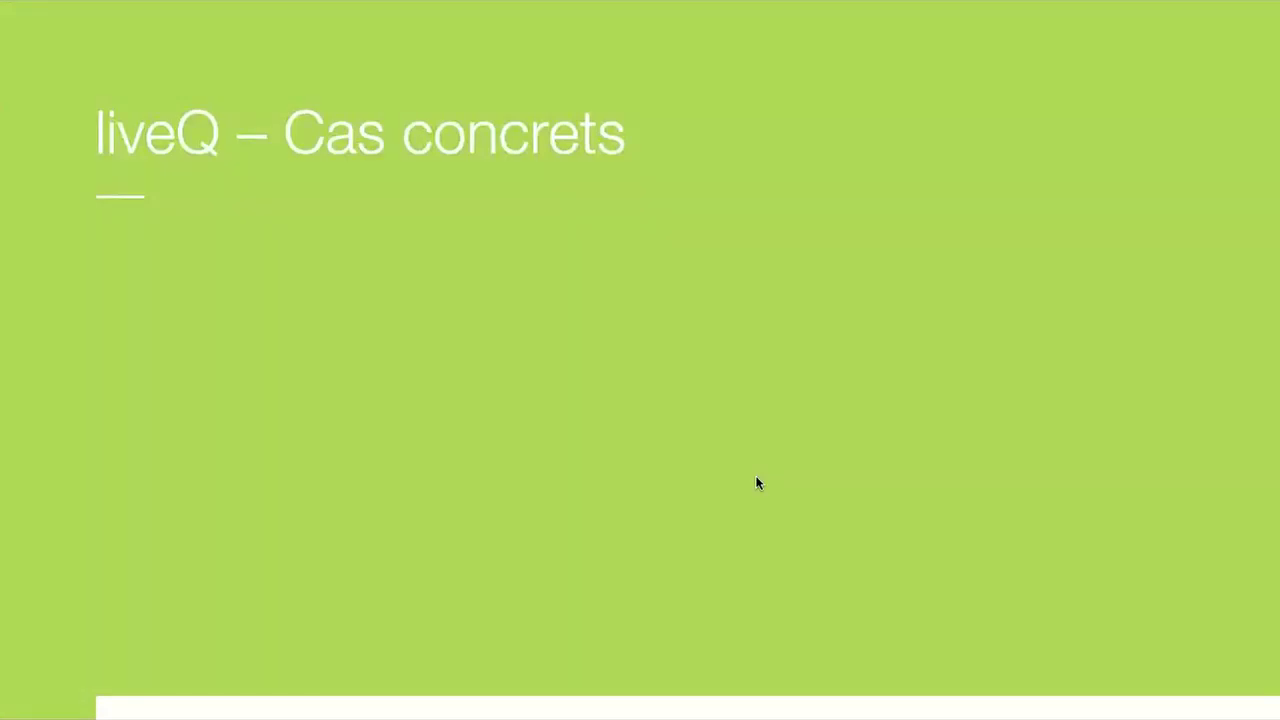
left_click(757, 483)
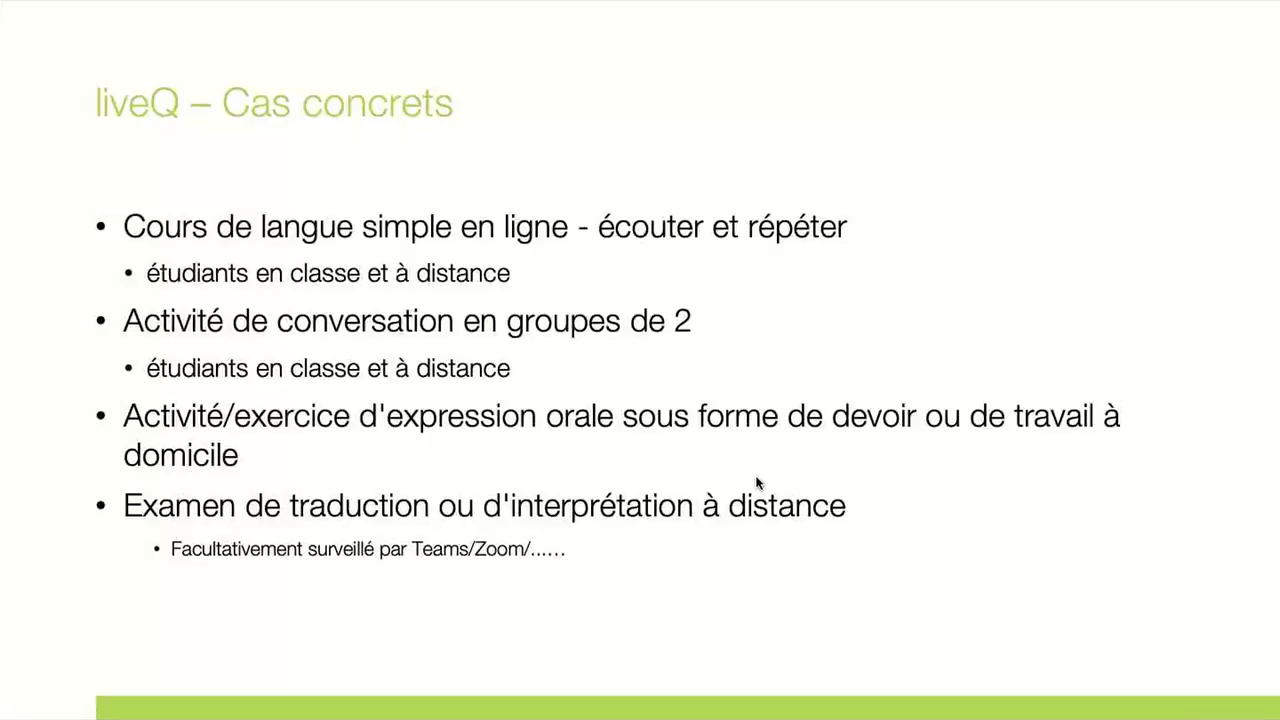